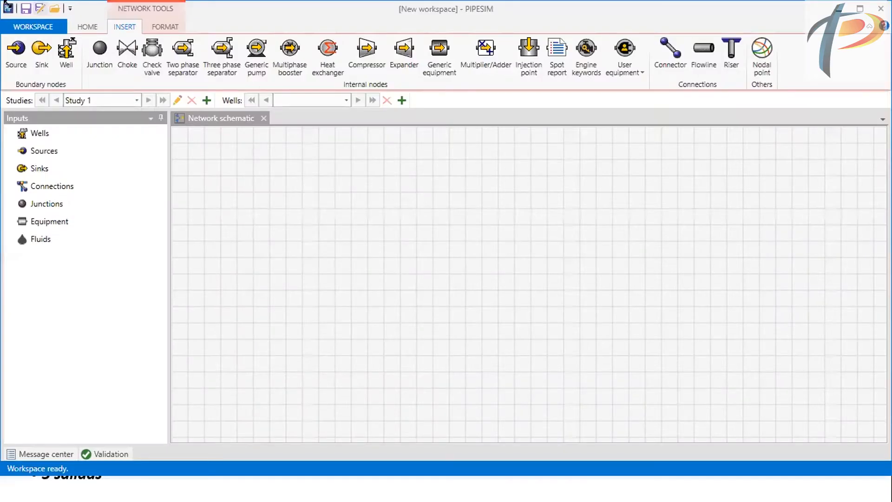
Create a new network-centric workspace and discard the changes in the current one
click(18, 24)
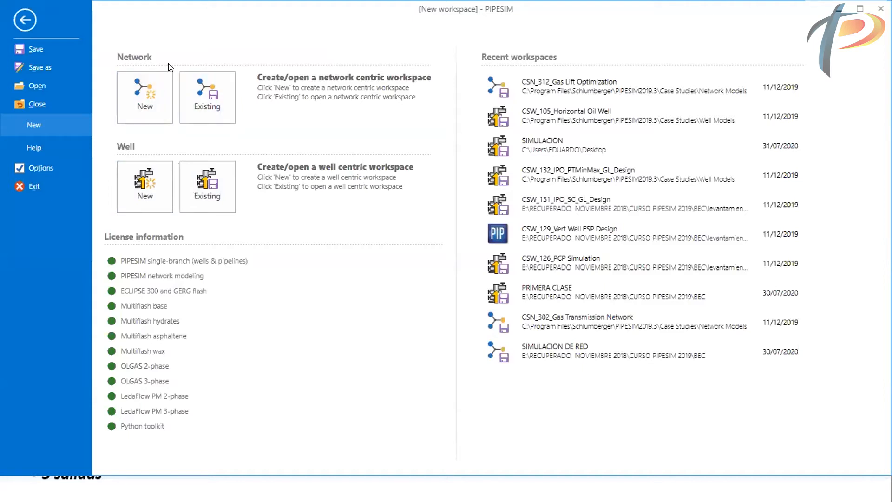
click(141, 89)
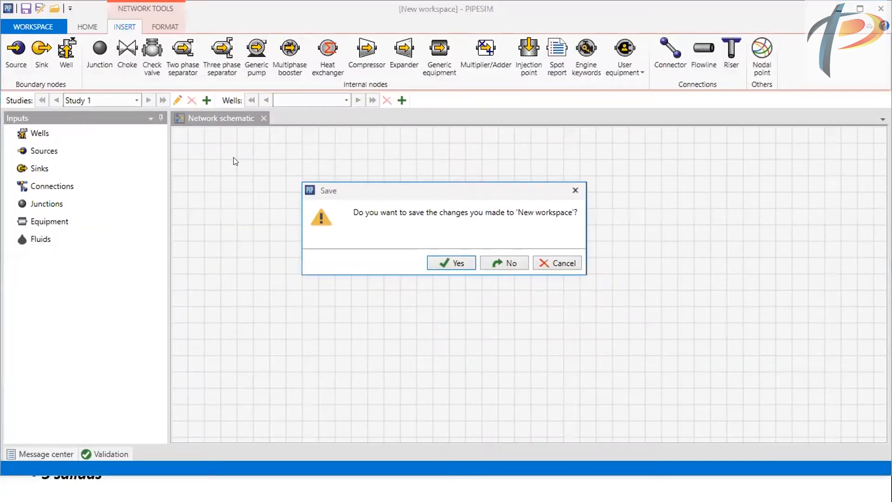
click(501, 258)
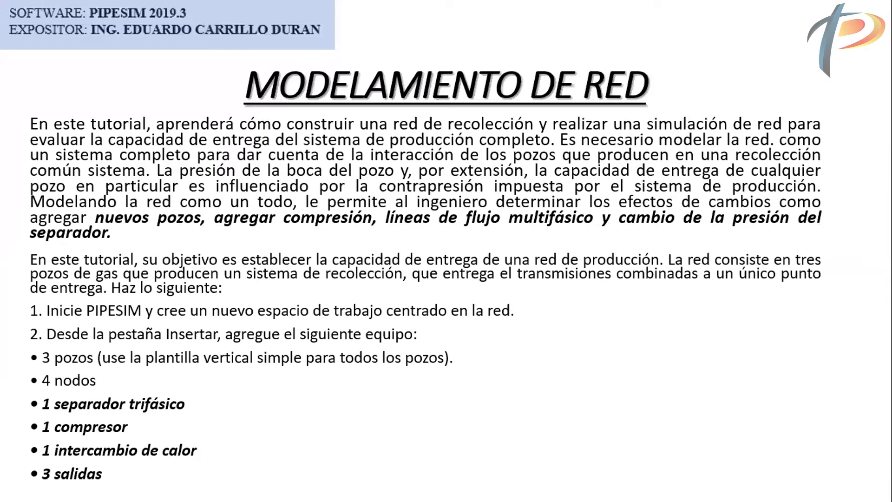
Consult the tutorial slide's layout, return to PIPESIM and place a well without a template in the left part of the schematic
key(Right)
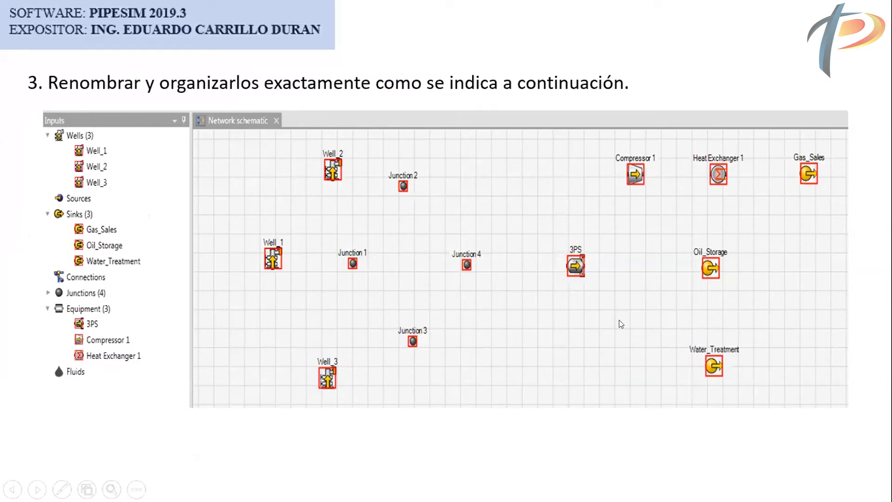
key(alt+Tab)
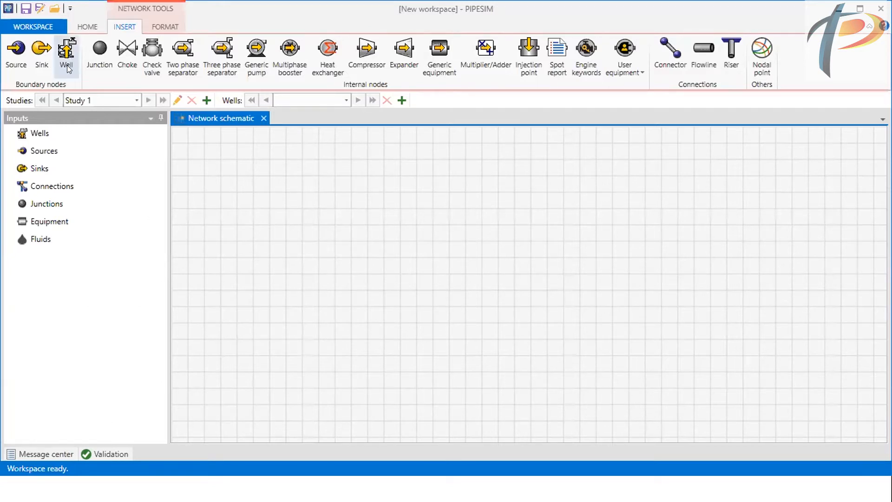
click(66, 51)
click(319, 184)
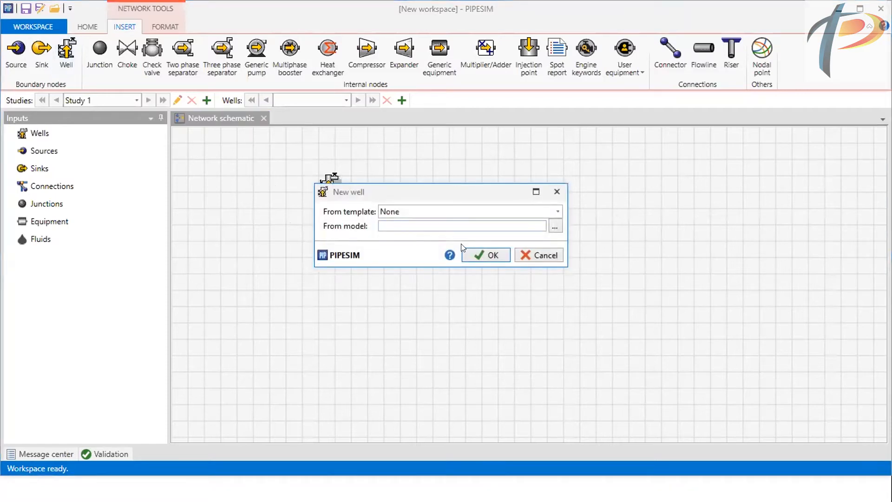
click(462, 253)
drag(325, 184, 276, 234)
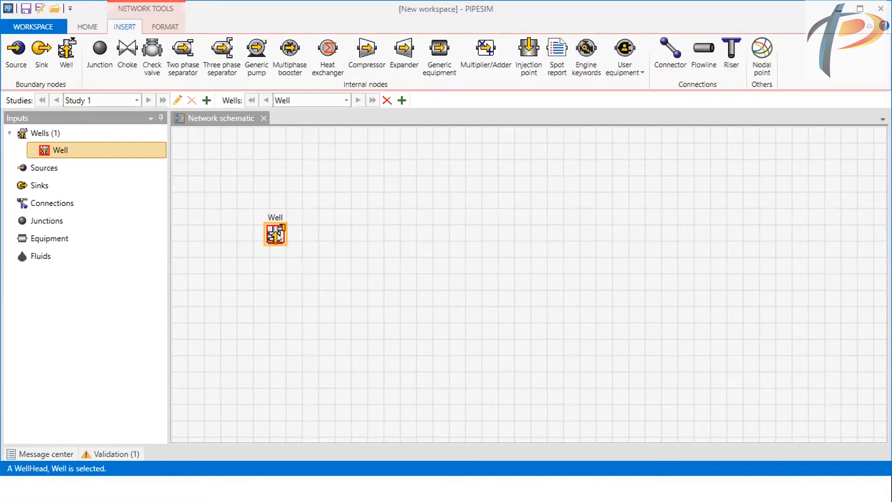
Rename the placed well as Well-1
double_click(277, 236)
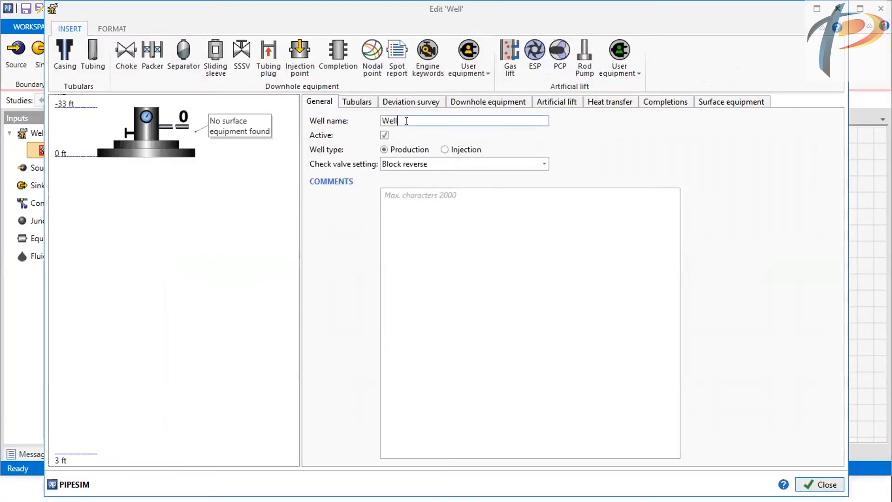
text(-1)
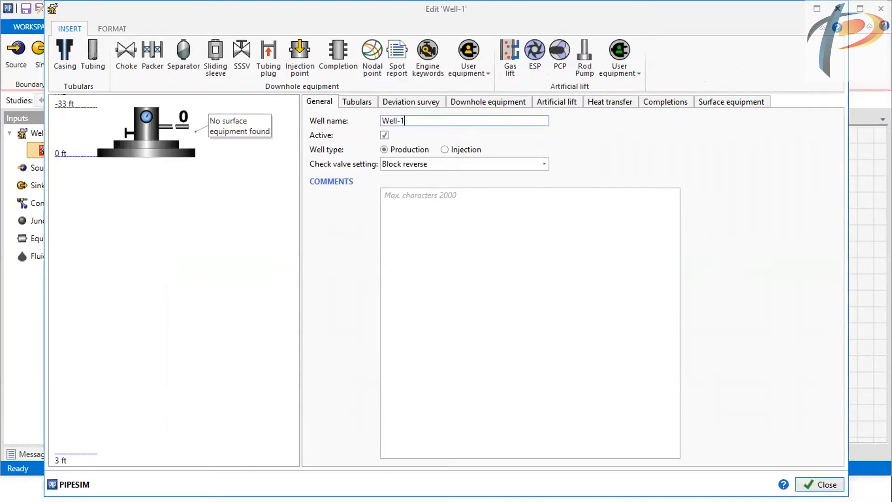
click(822, 484)
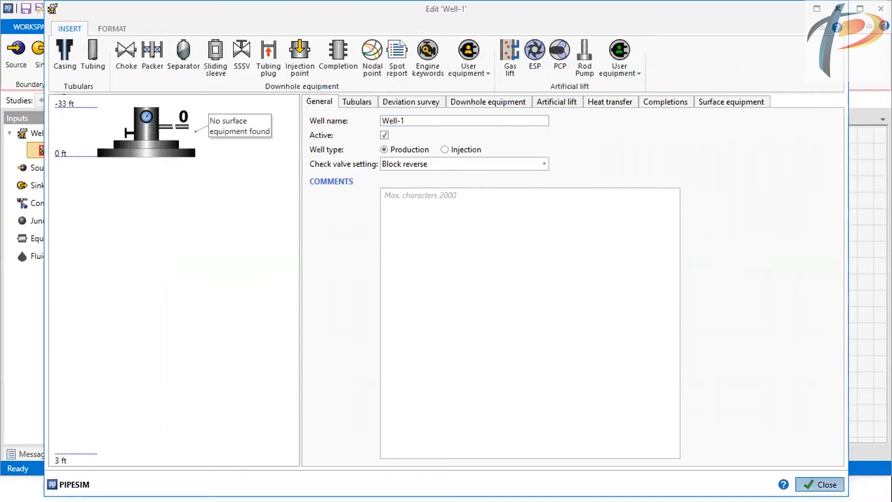
Add a second well without a template above and to the right of Well-1 and name it Well-2
click(67, 58)
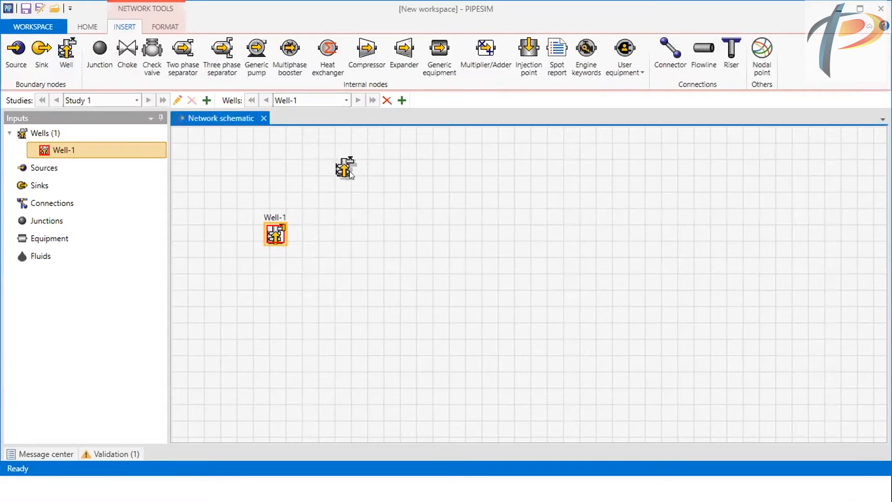
click(343, 167)
click(484, 254)
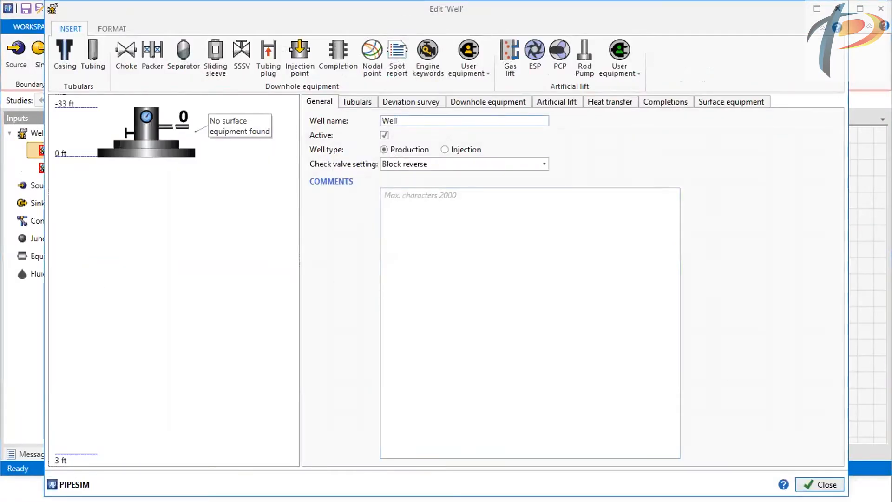
text(-2)
click(806, 481)
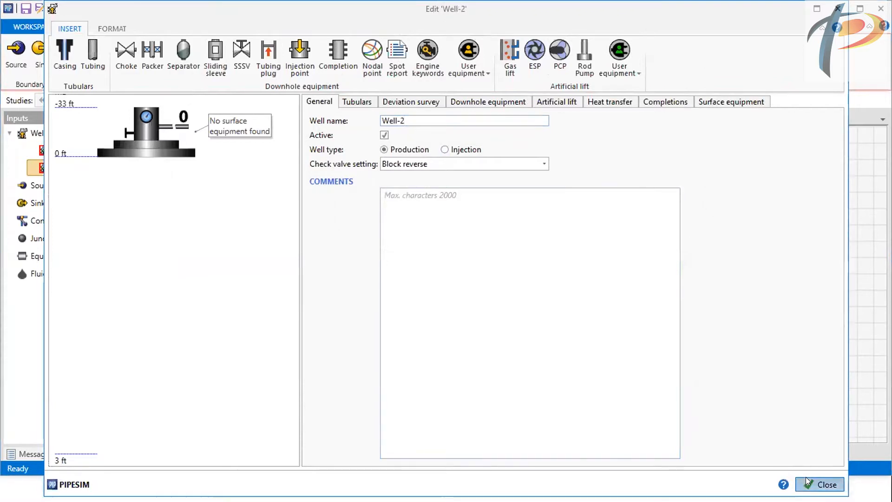
click(189, 184)
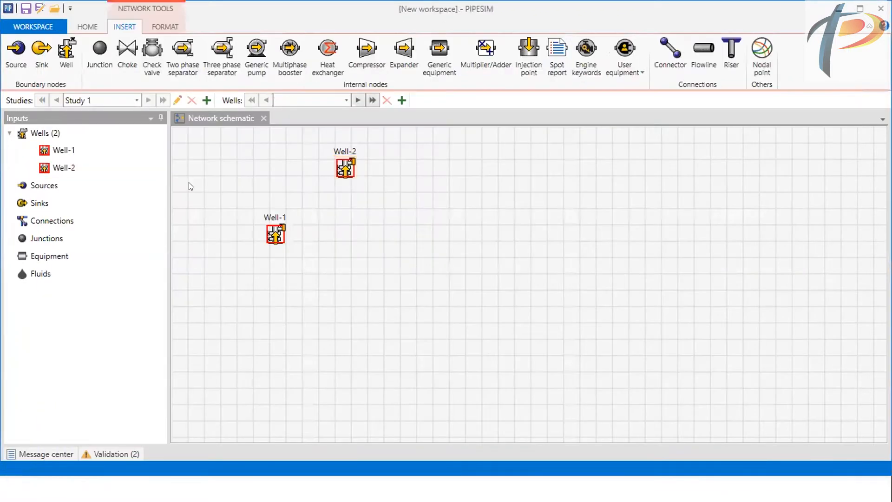
Add a third well without a template below Well-2, lower than Well-1, and name it Well-3
click(56, 62)
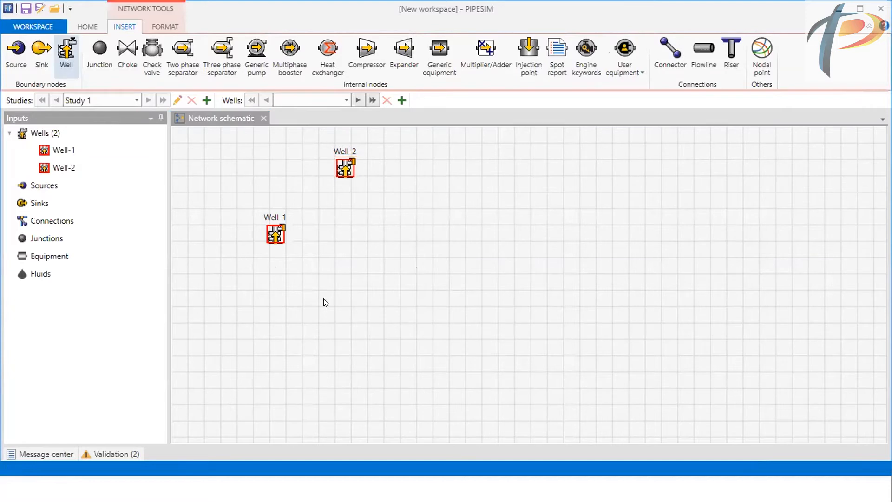
click(343, 290)
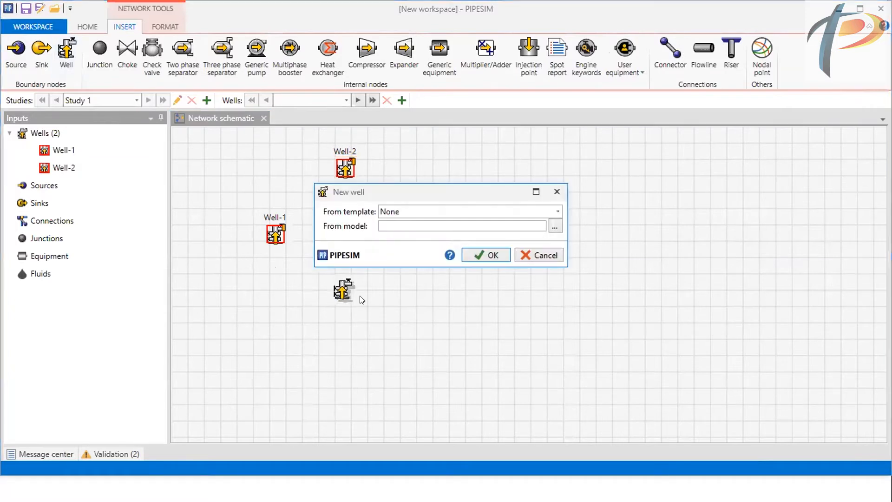
click(465, 256)
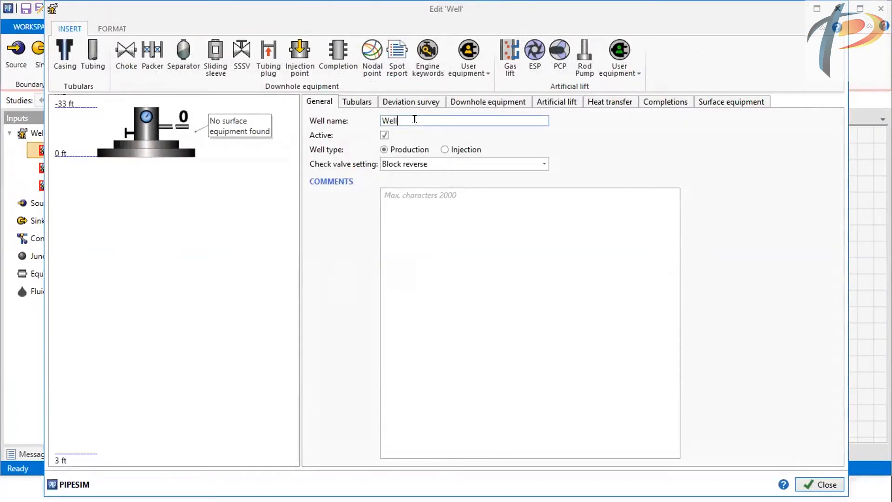
text(-3)
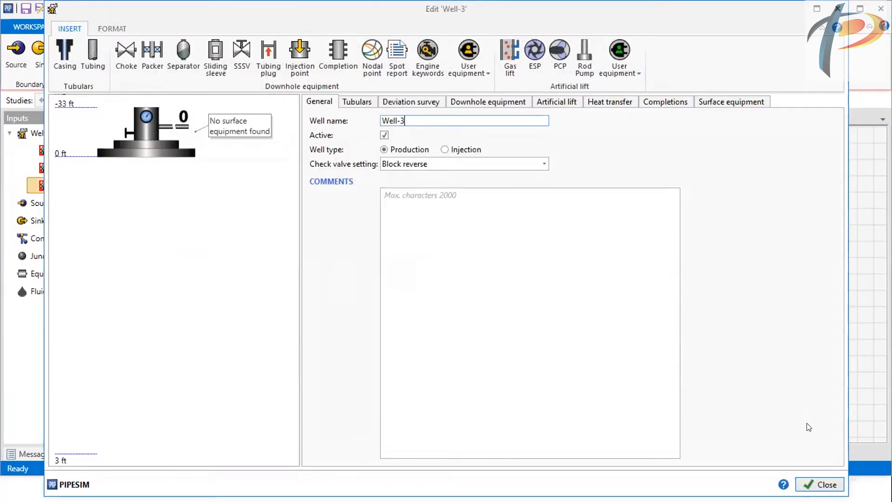
click(813, 483)
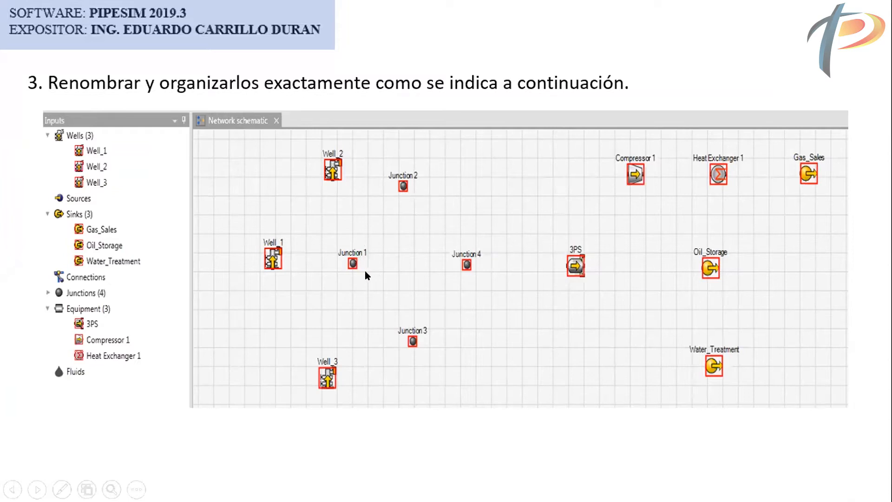
Following the reference slide, add a junction to the right of Well-1 and name it Juntion 1
key(alt+Tab)
click(99, 50)
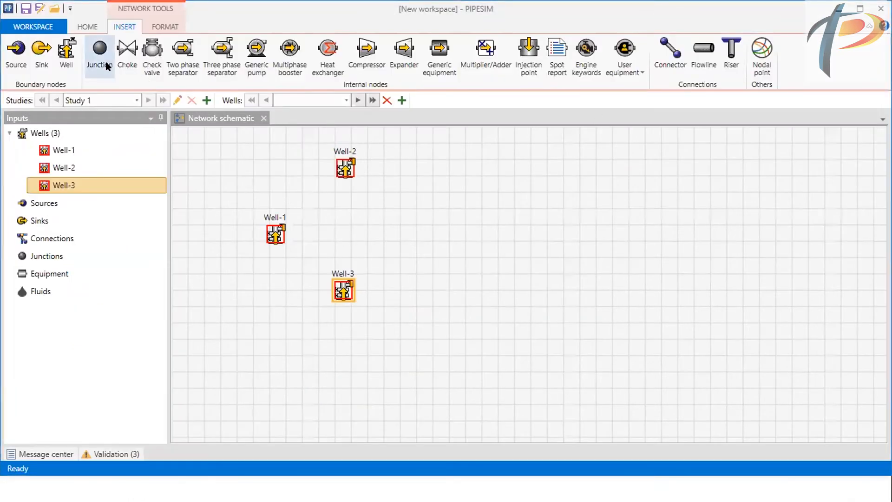
click(446, 250)
key(alt+Tab)
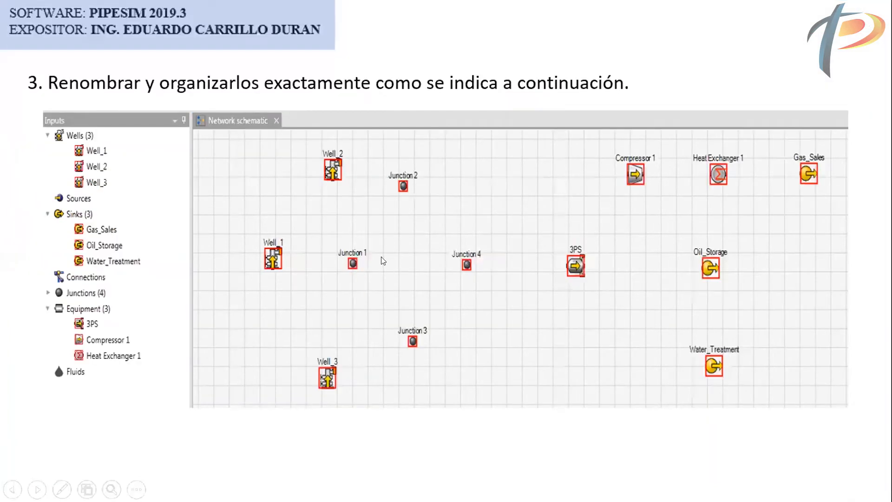
key(alt+Tab)
double_click(434, 229)
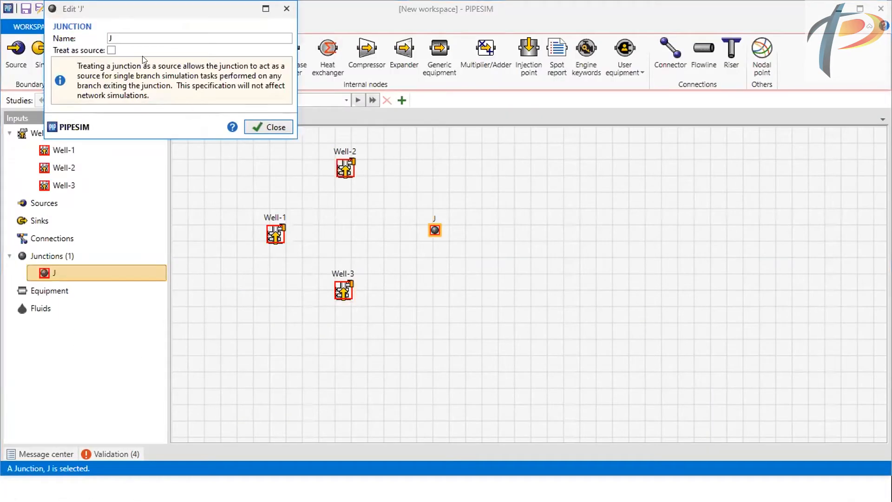
click(130, 37)
text(un)
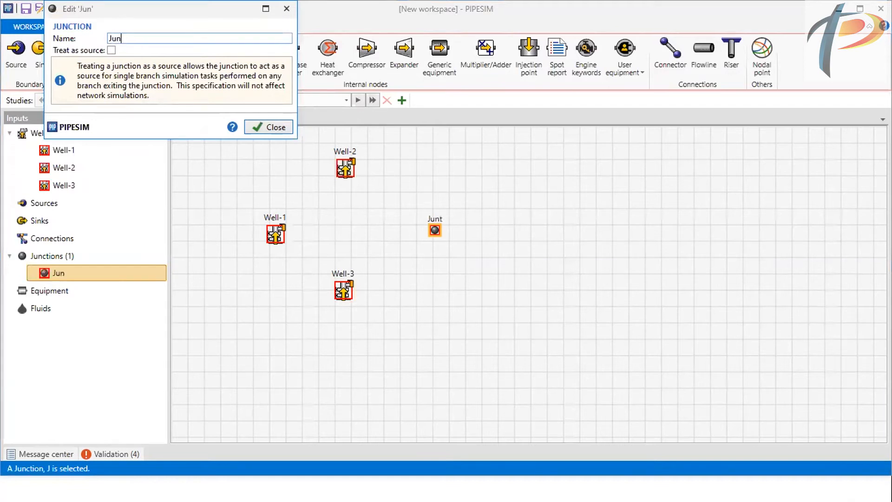
text(tion 1)
click(265, 130)
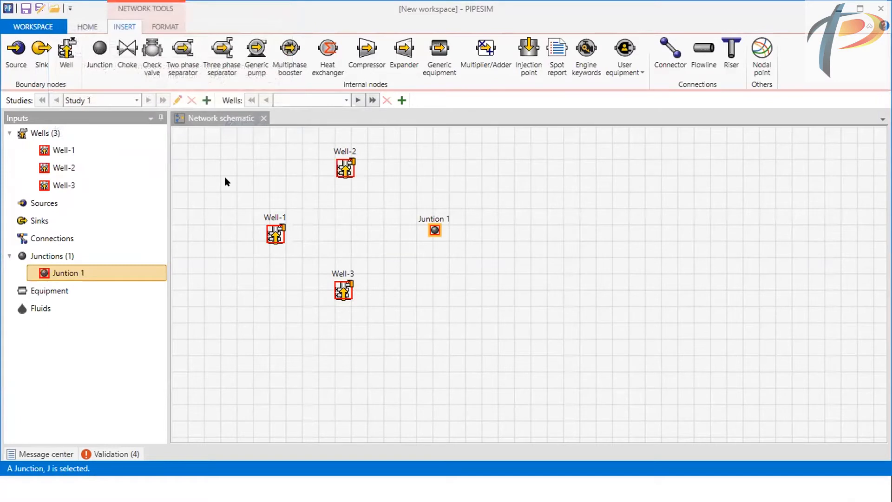
Add a junction to the right of Well-2, above Juntion 1, and name it Juntion 2
click(99, 48)
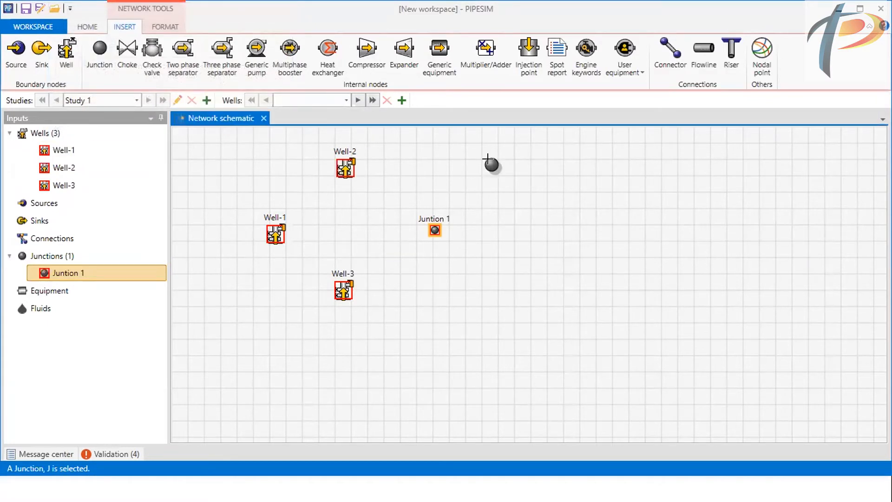
click(493, 166)
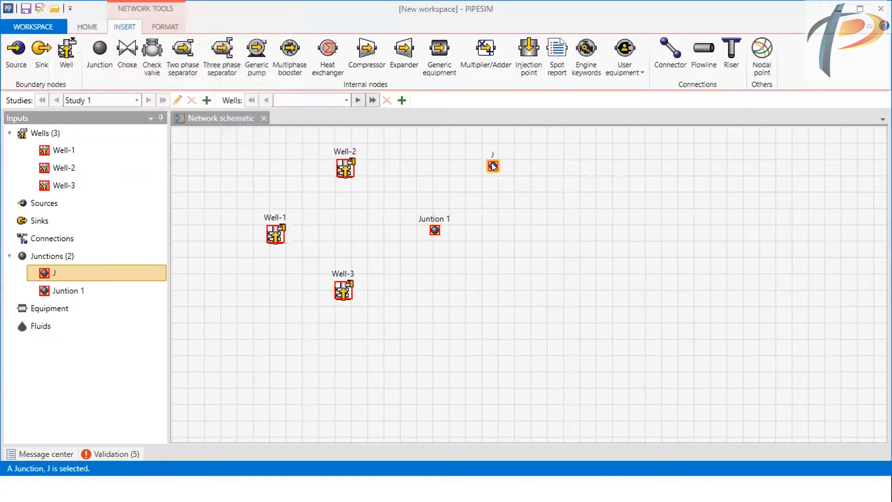
double_click(493, 166)
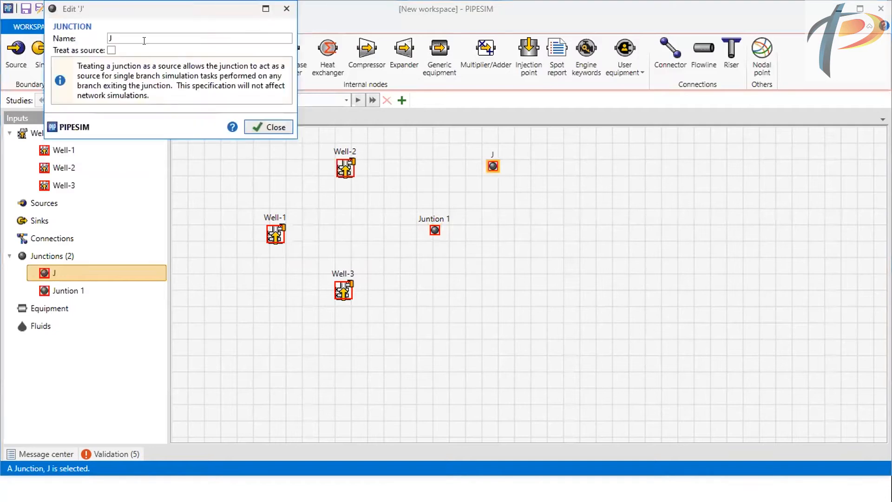
text(un)
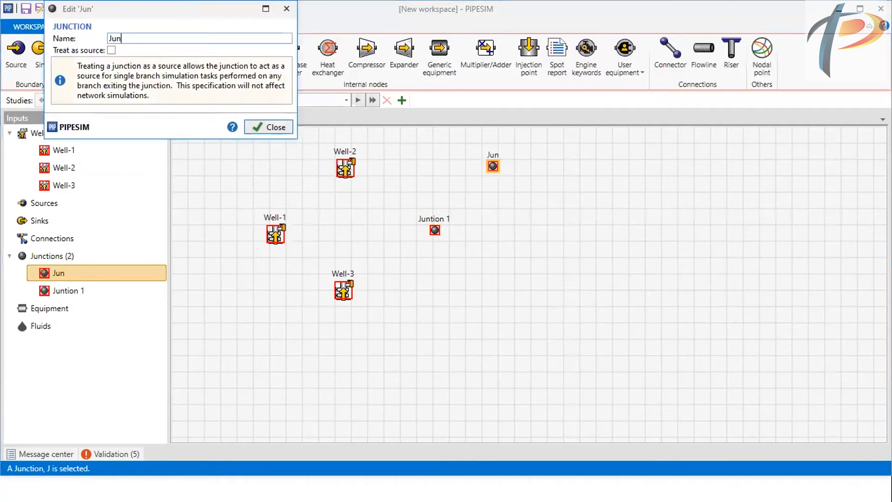
text(tion 2)
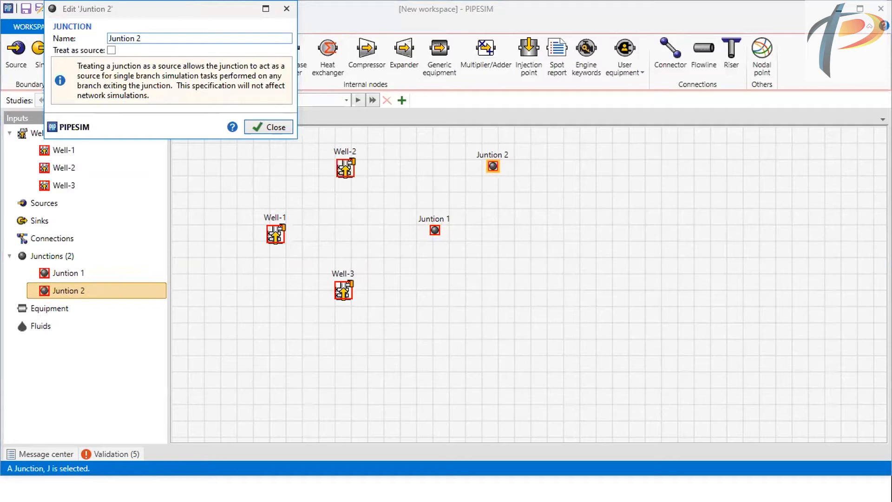
click(265, 124)
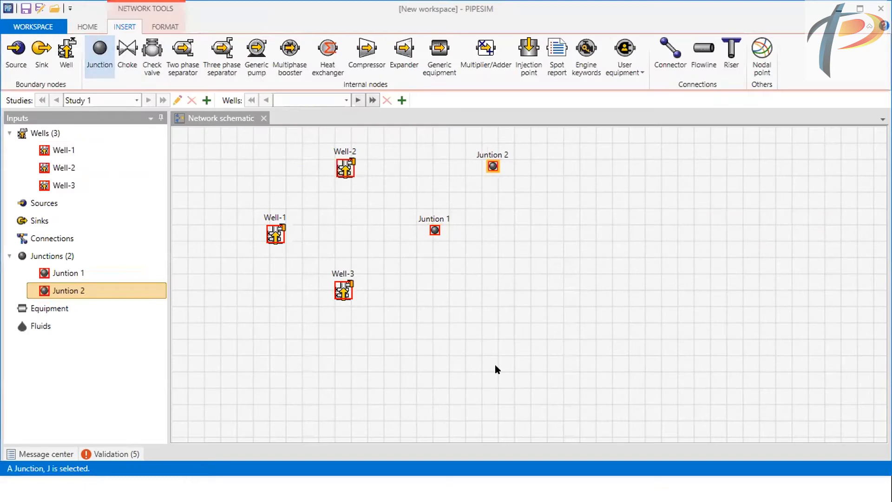
Add a junction to the right of Well-3, directly below Juntion 2, and name it Juntion 3
click(492, 274)
double_click(492, 275)
click(133, 37)
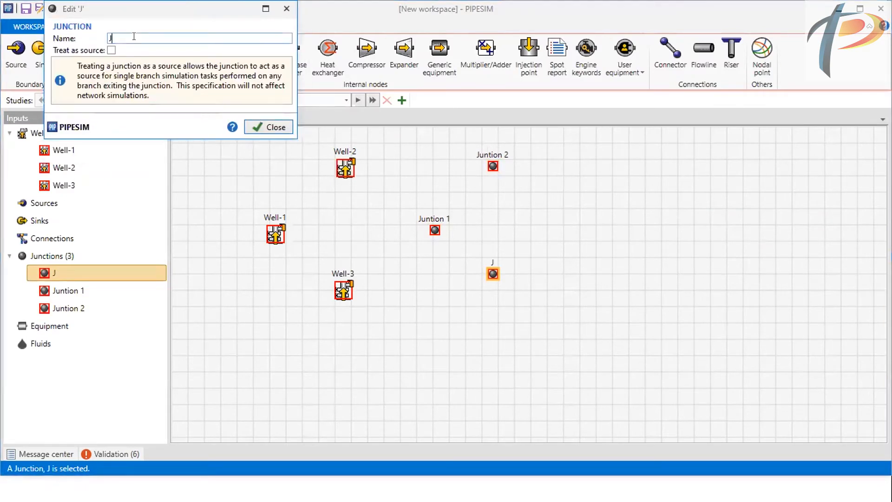
text(untion)
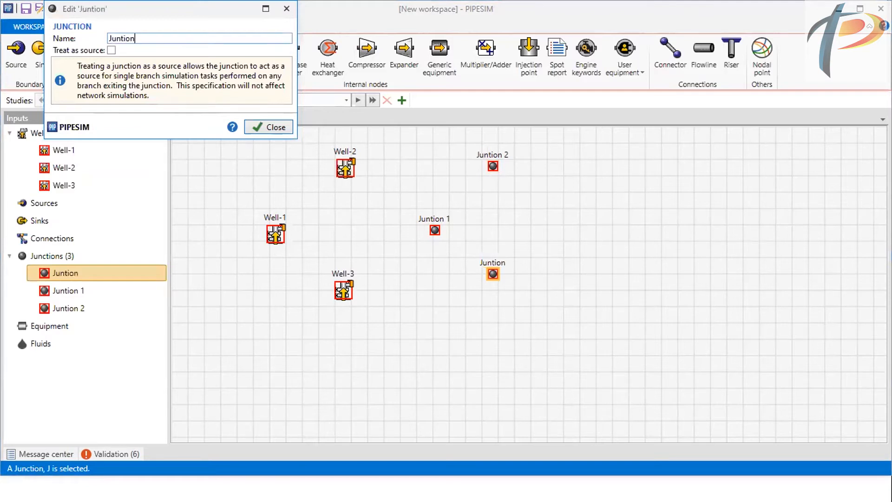
text( 3)
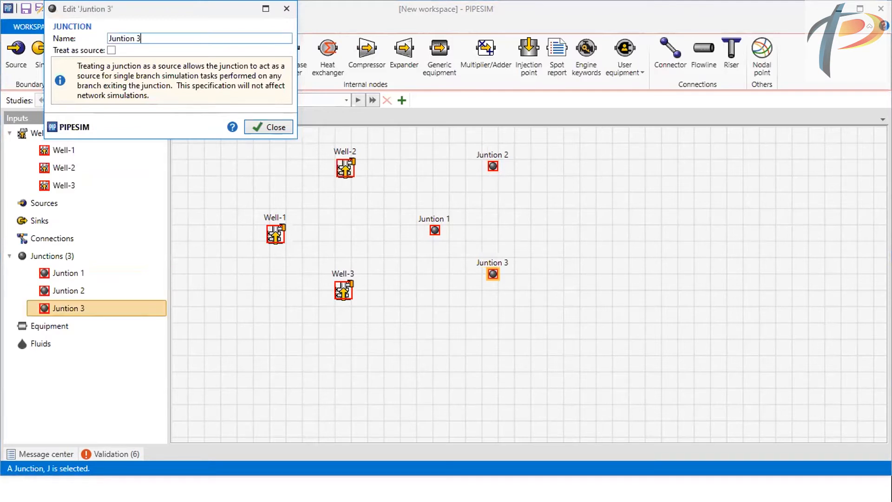
click(268, 130)
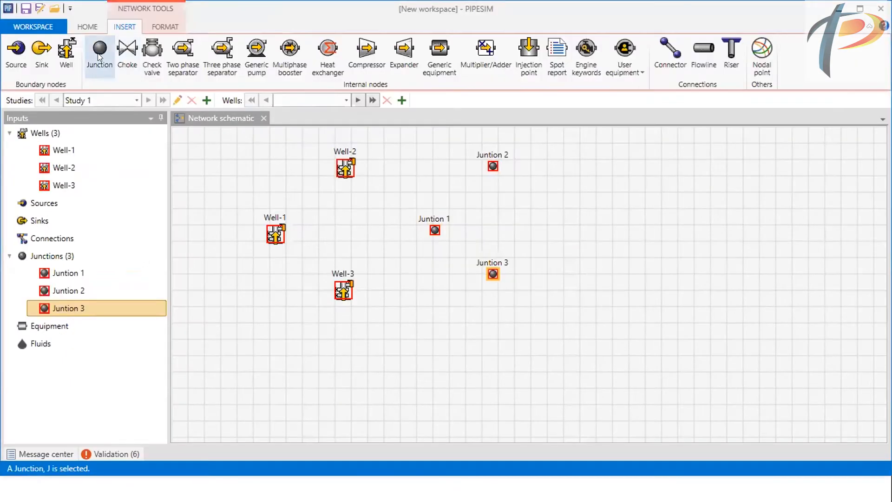
Add a junction to the right of Juntion 1, level with it, and name it Juntion 4
click(97, 53)
click(553, 228)
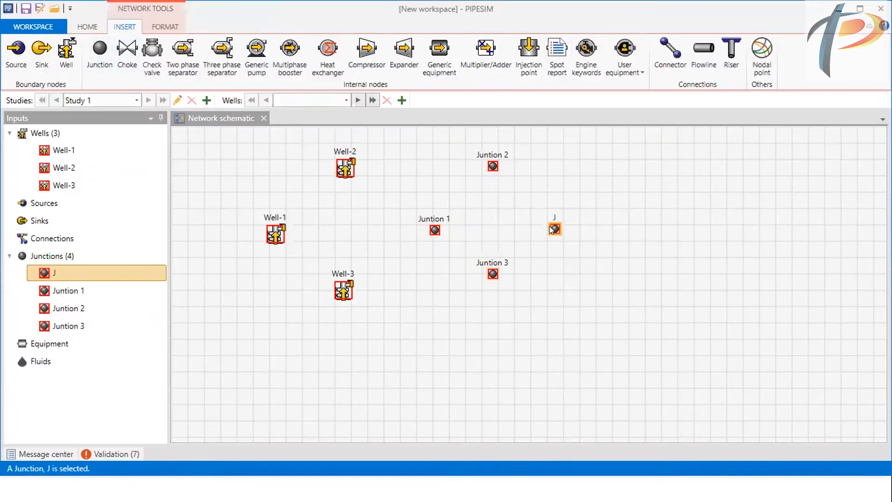
double_click(554, 228)
double_click(125, 32)
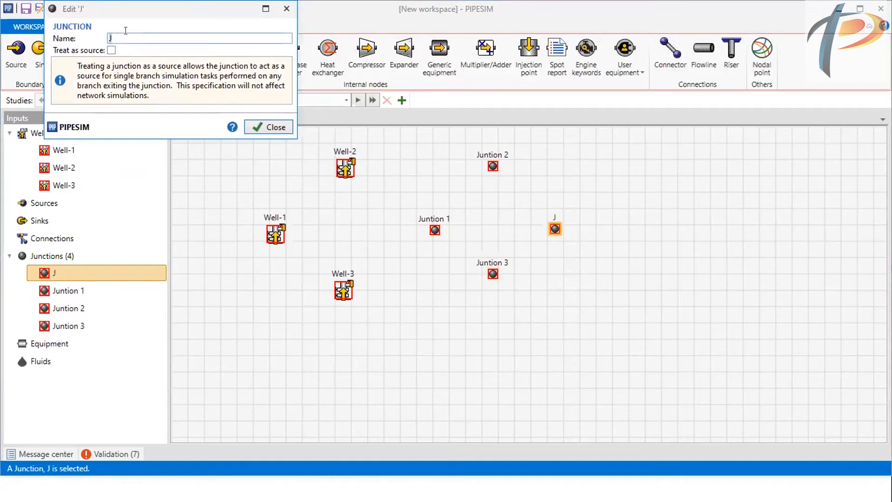
text(untion 4)
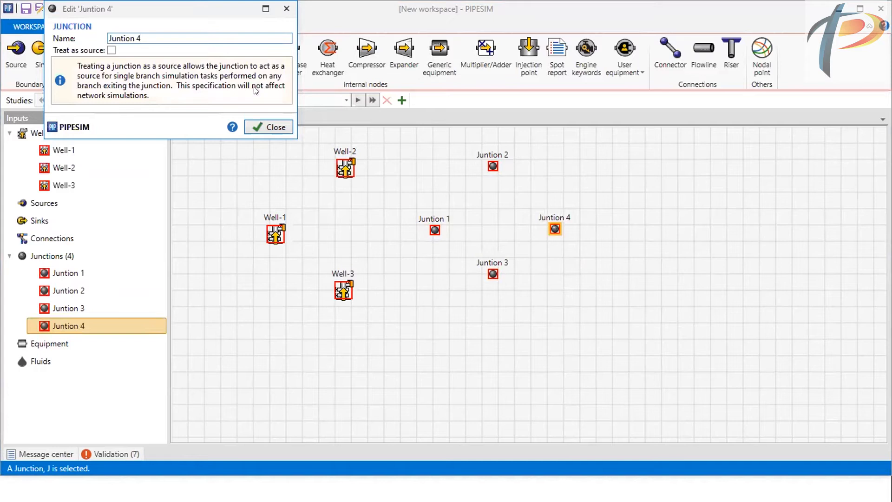
click(276, 128)
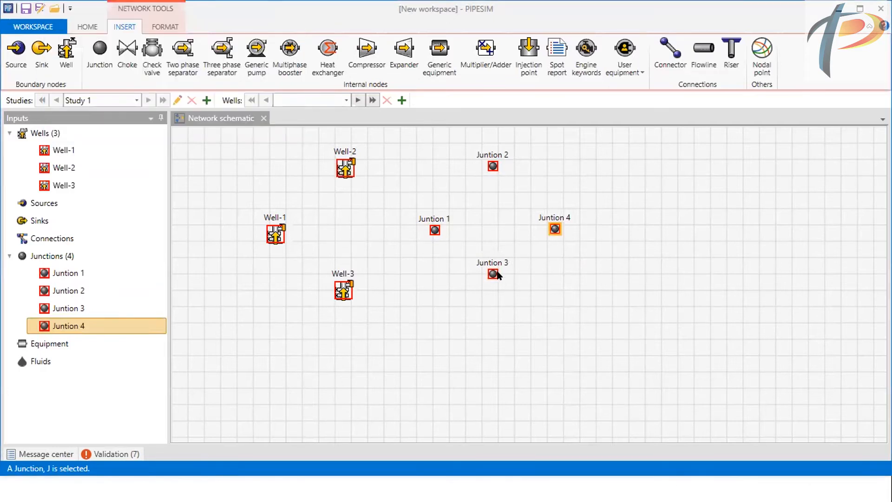
Move Juntion 3 and Well-3 further down the schematic to widen their spacing from the middle row
drag(496, 274, 497, 286)
drag(345, 292, 341, 318)
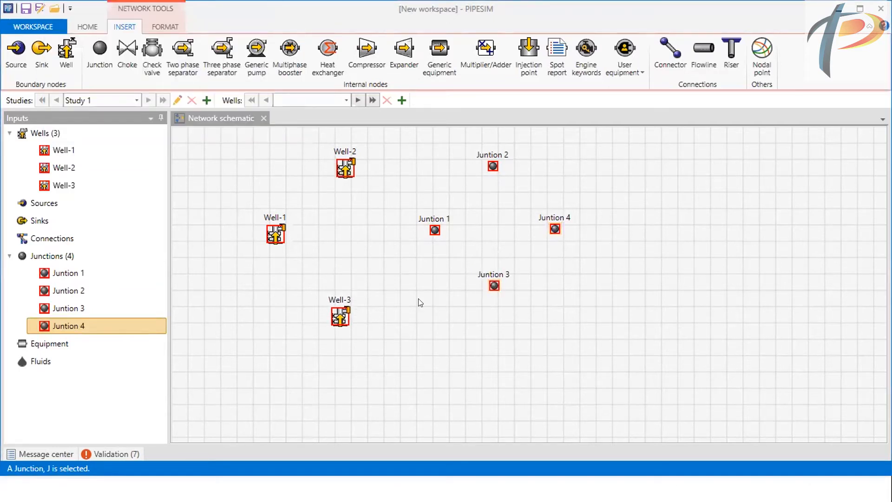
drag(490, 282, 497, 299)
click(473, 284)
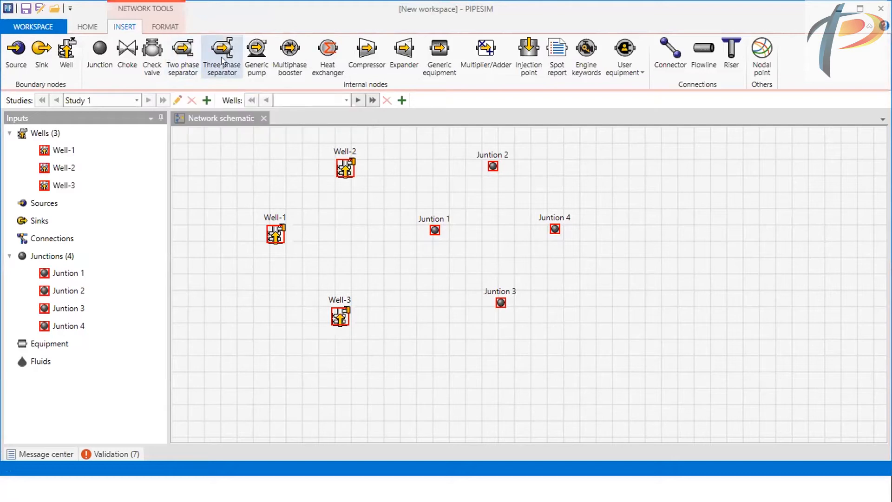
Add a three phase separator to the right of Juntion 4, roughly level with it
click(671, 196)
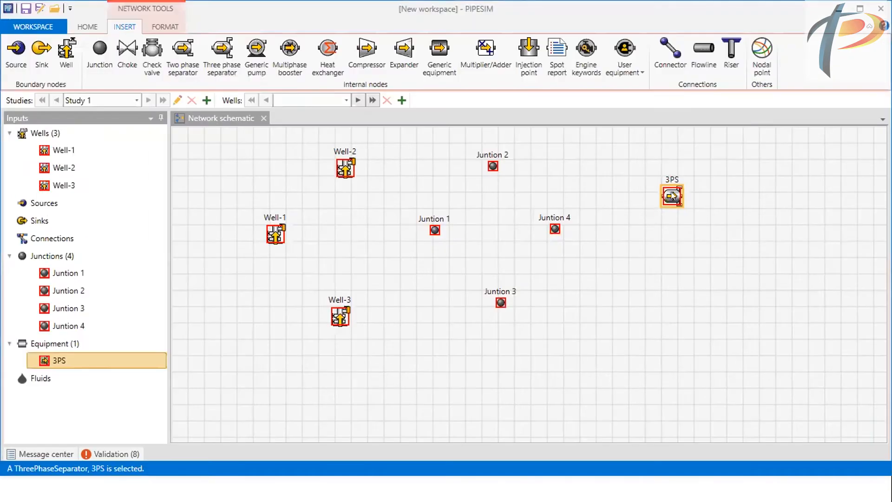
drag(673, 196, 676, 236)
click(638, 201)
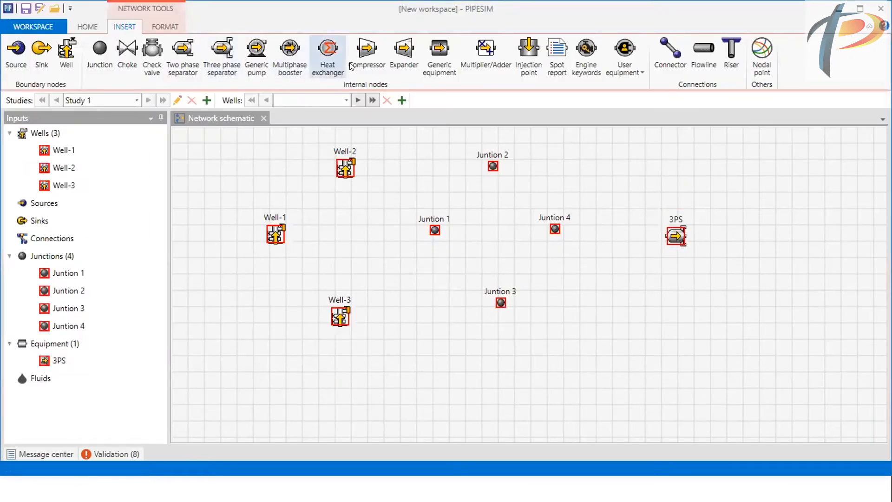
Add a compressor above and to the right of the separator, and a heat exchanger to the right of the compressor
click(367, 49)
click(751, 161)
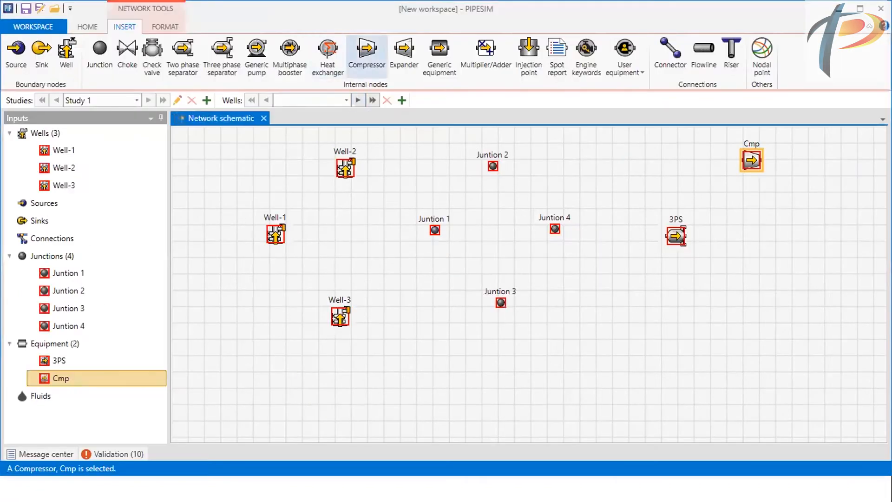
click(327, 50)
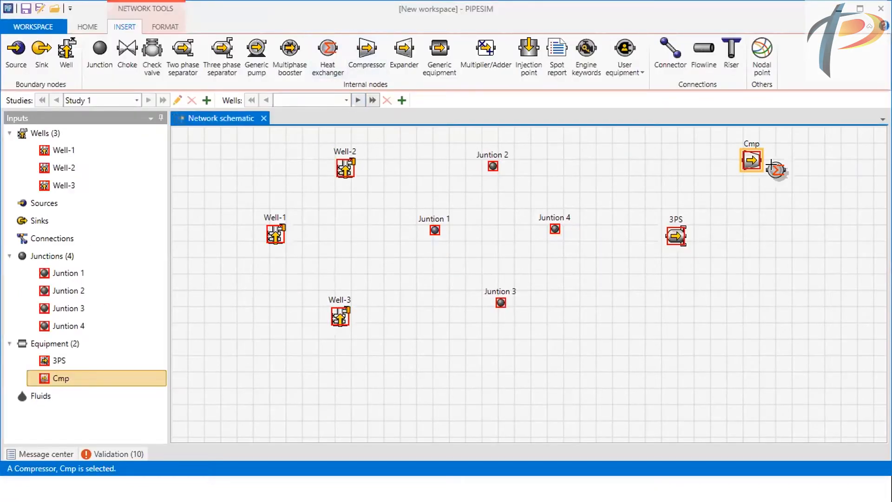
click(839, 160)
Shift the separator, compressor and heat exchanger leftward, keeping the compressor and heat exchanger in one row above the separator
drag(676, 232, 635, 243)
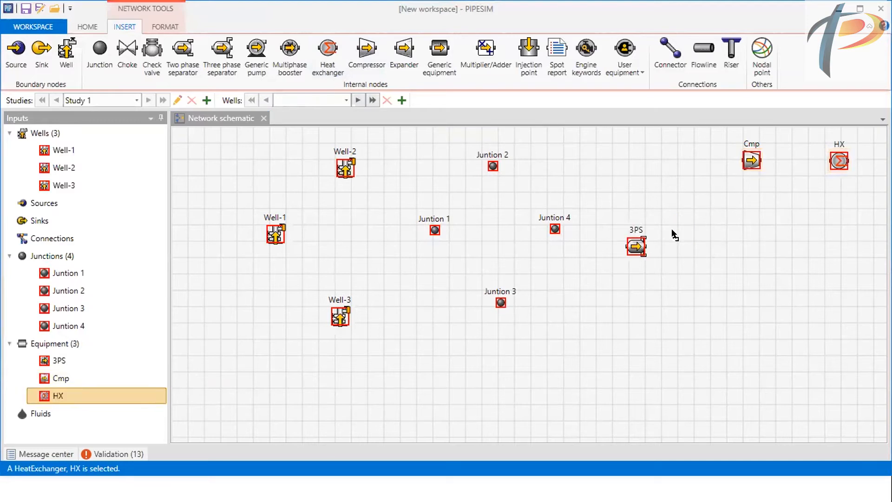
drag(760, 161, 657, 155)
drag(829, 161, 738, 156)
click(702, 213)
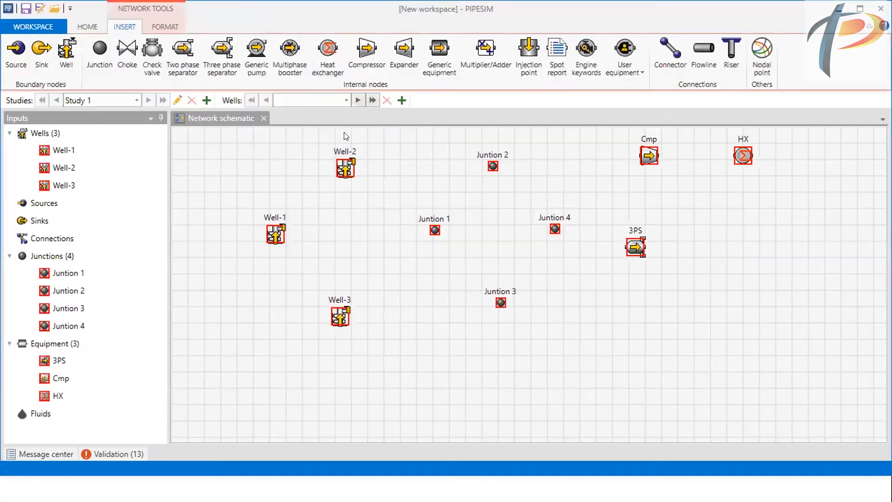
Add three sinks: one right of the heat exchanger, one right of the separator, and one below and to the right of the separator
click(41, 51)
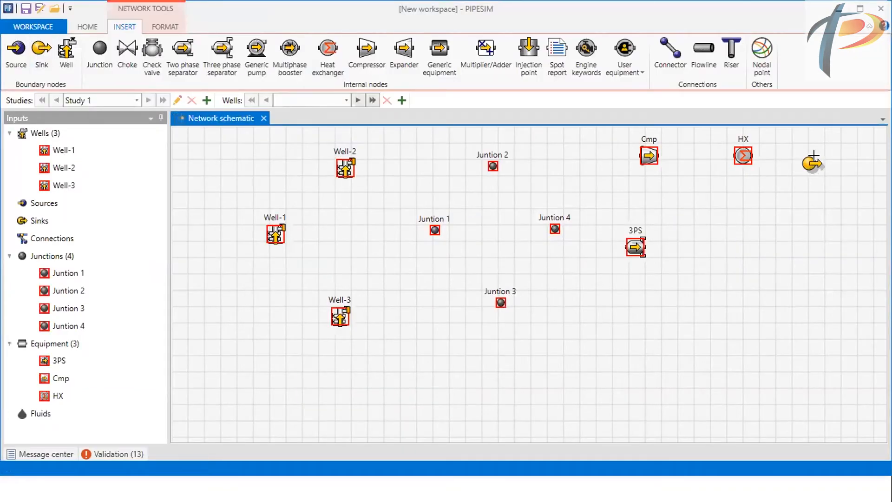
click(826, 151)
click(42, 55)
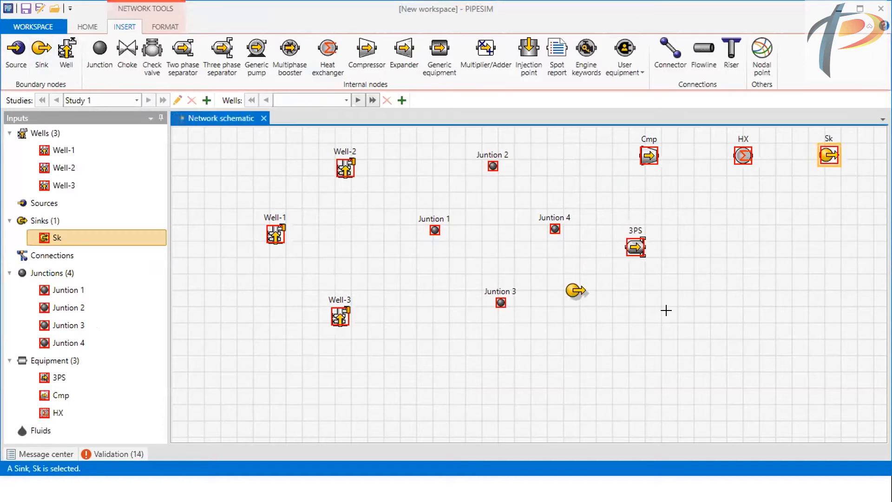
click(797, 249)
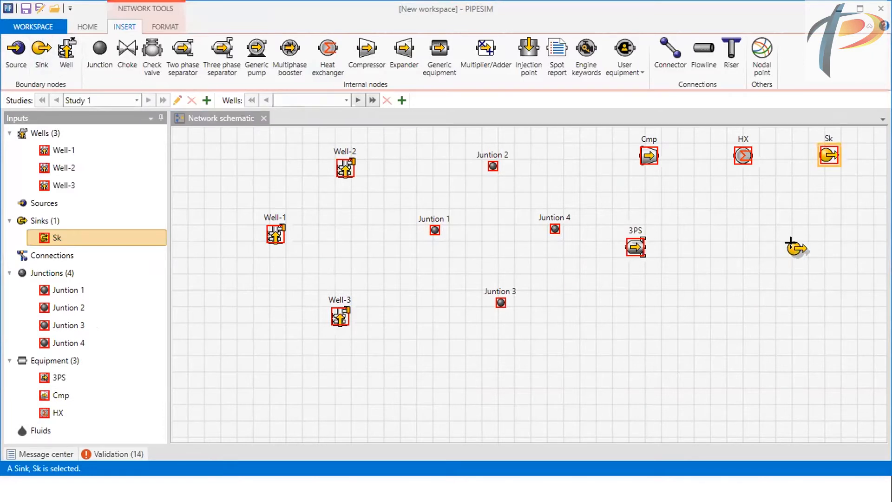
click(42, 52)
click(739, 343)
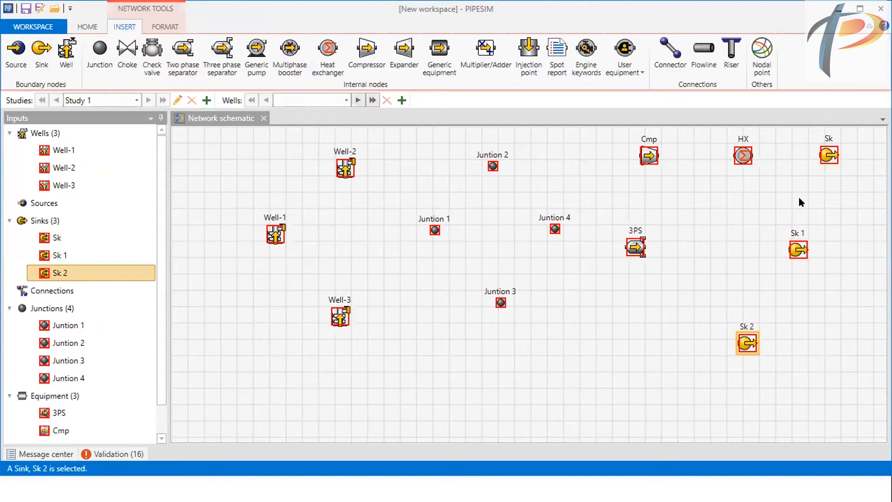
Rename the sink beside the heat exchanger as Salida_Gas
double_click(828, 156)
drag(139, 39, 108, 36)
text(Salida_)
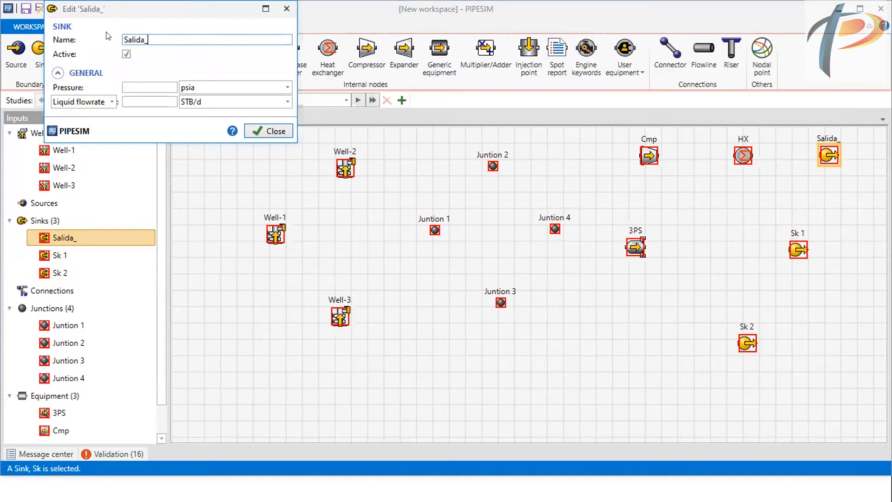
text(Gas)
click(267, 132)
Rename the sink level with the separator as Salida_Oil
double_click(798, 249)
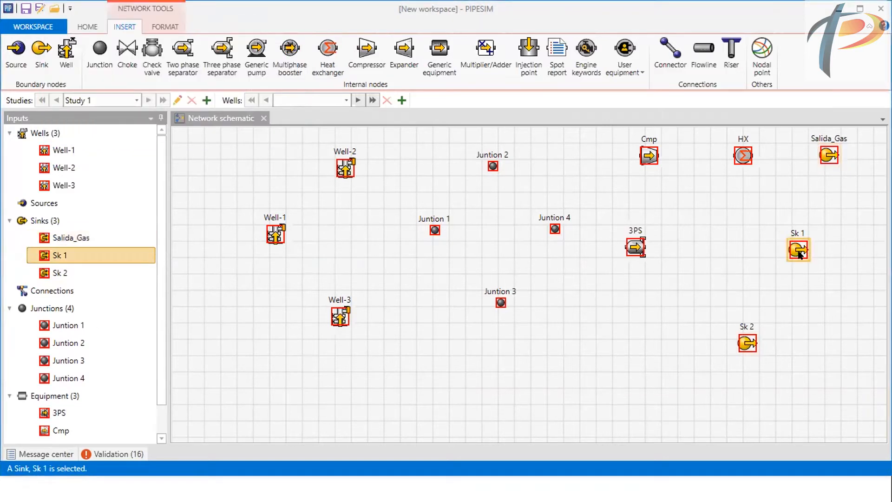
triple_click(130, 39)
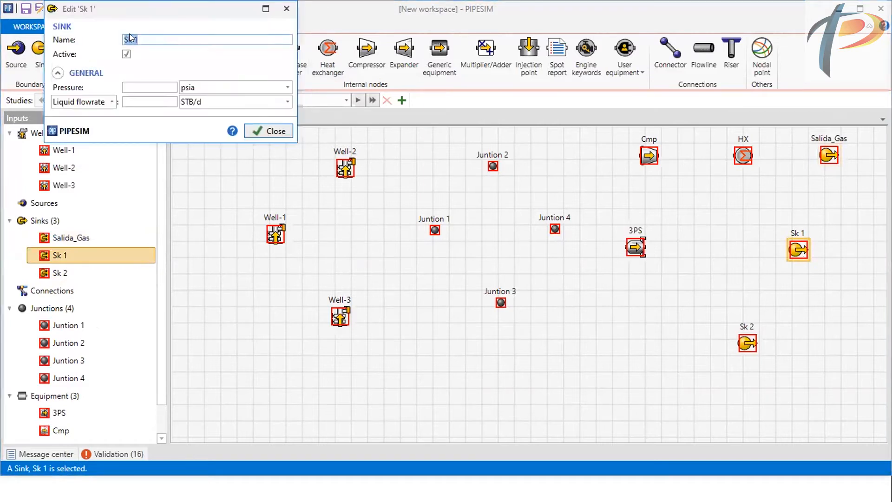
text(Sali)
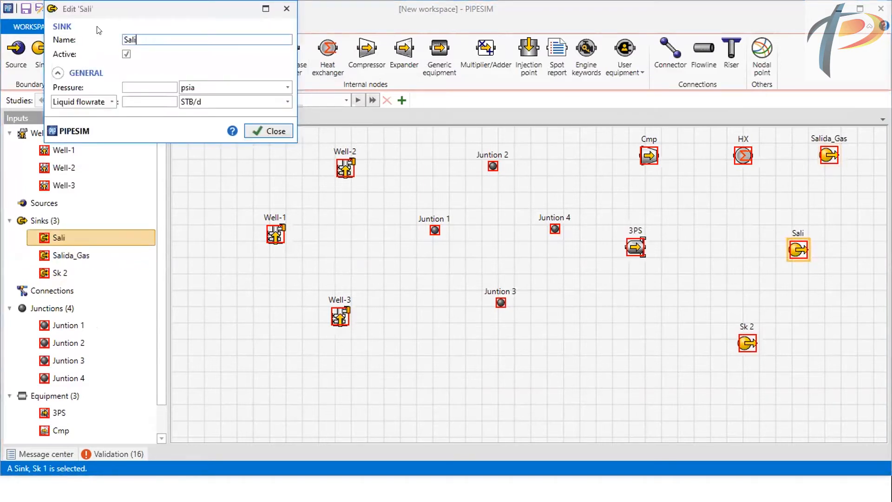
text(da_Oil)
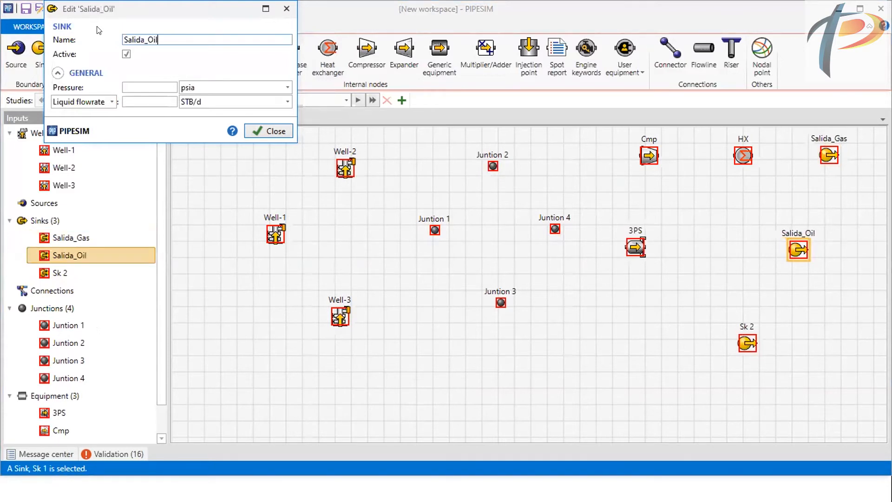
click(276, 133)
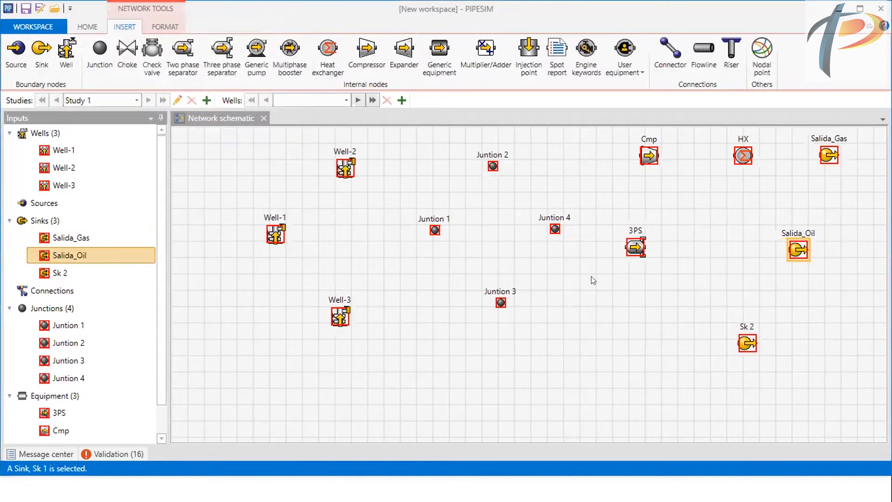
Rename the lowest sink as Salida_agua
double_click(743, 343)
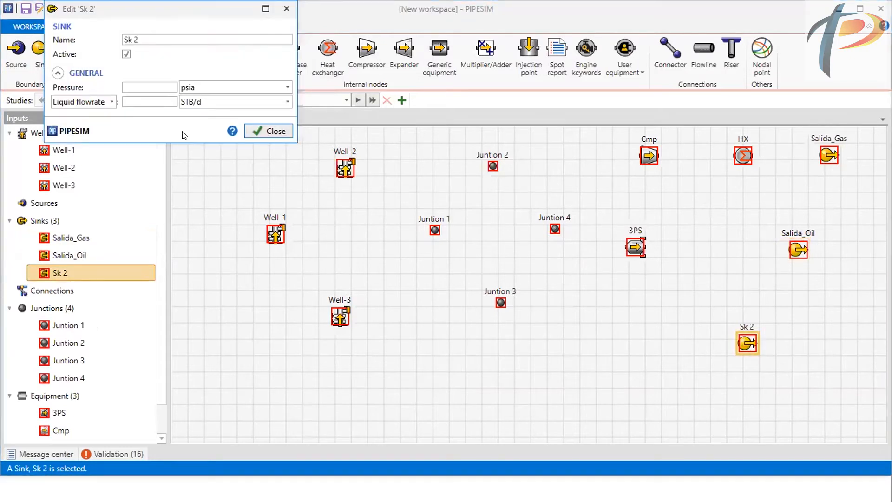
drag(151, 41, 111, 31)
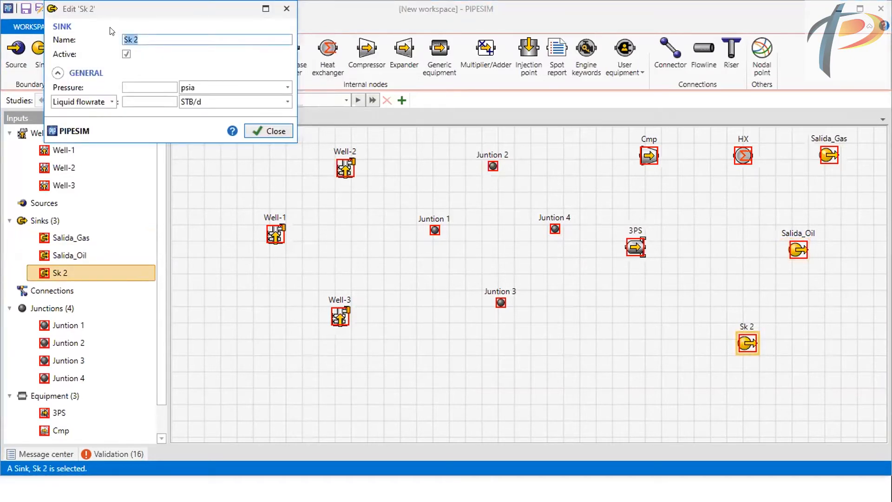
text(Sl)
key(BackSpace)
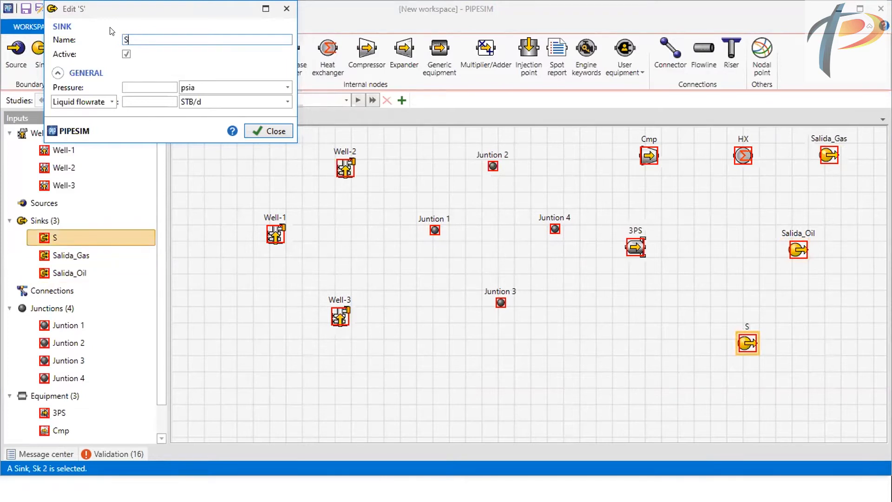
text(alida)
key(BackSpace)
text(_agua)
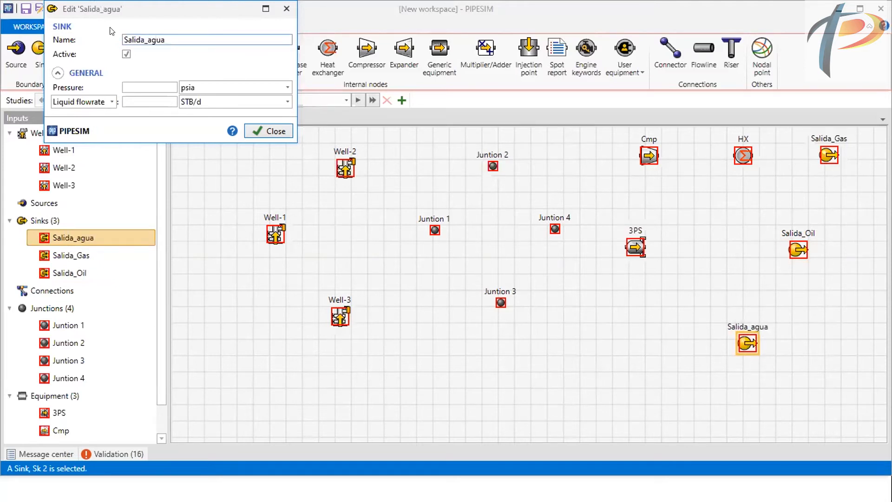
click(268, 131)
click(513, 300)
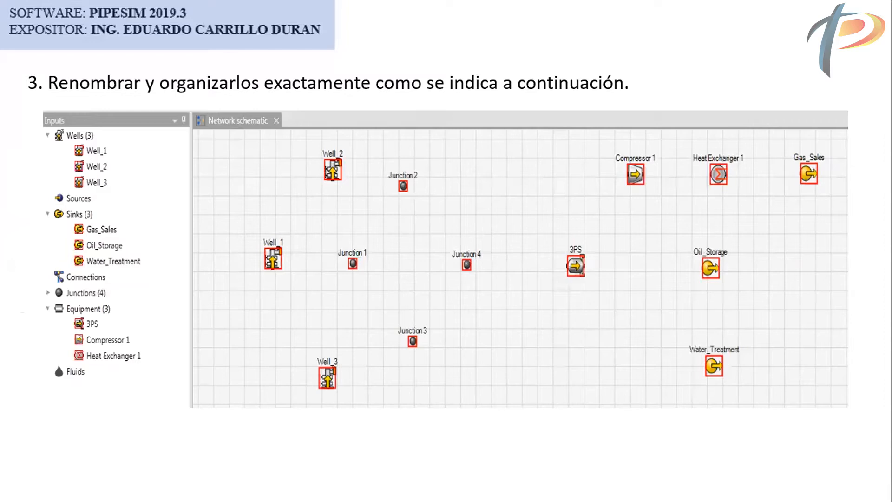
Check the connection diagram in the slides, return to PIPESIM, and draw a flowline from Well-2 to Juntion 2
click(612, 233)
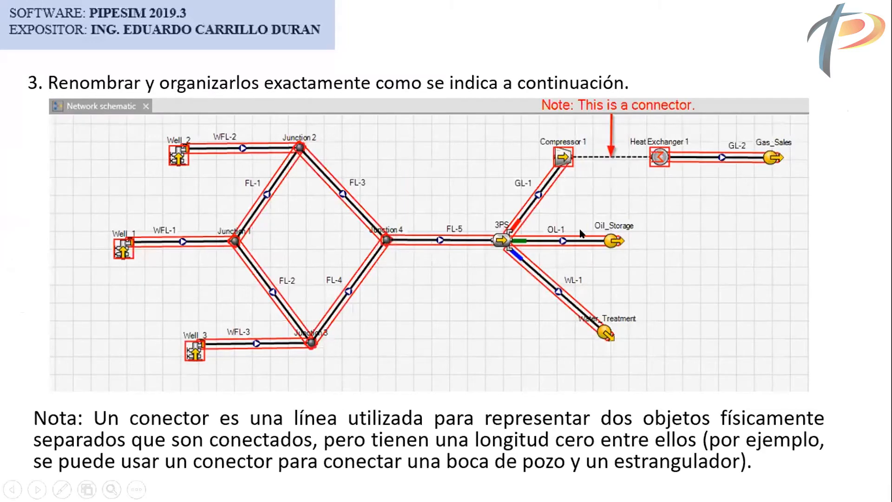
key(alt+Tab)
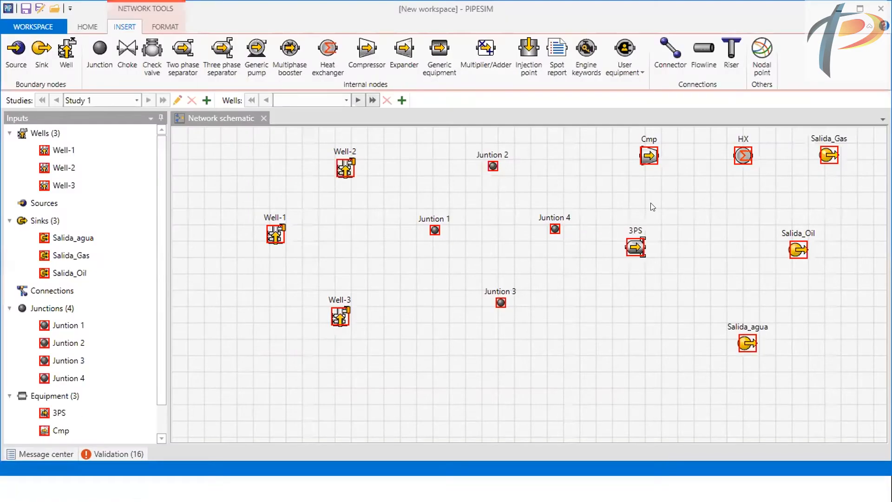
click(709, 56)
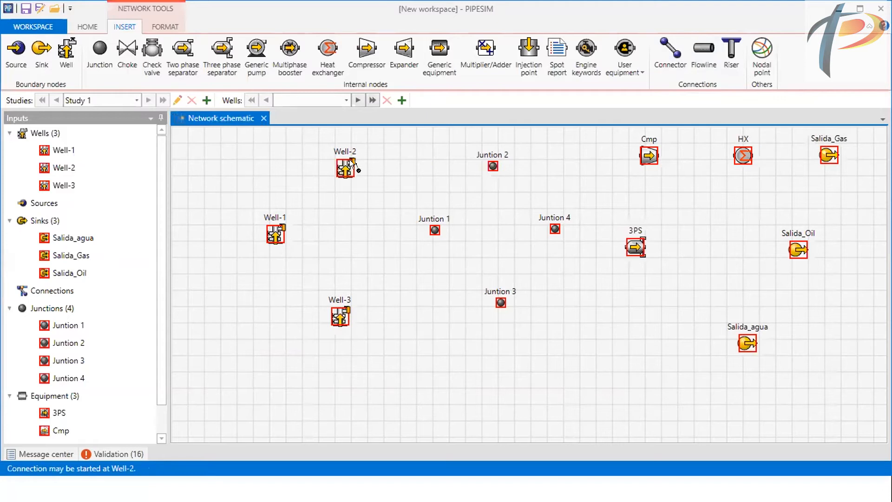
drag(348, 159, 493, 167)
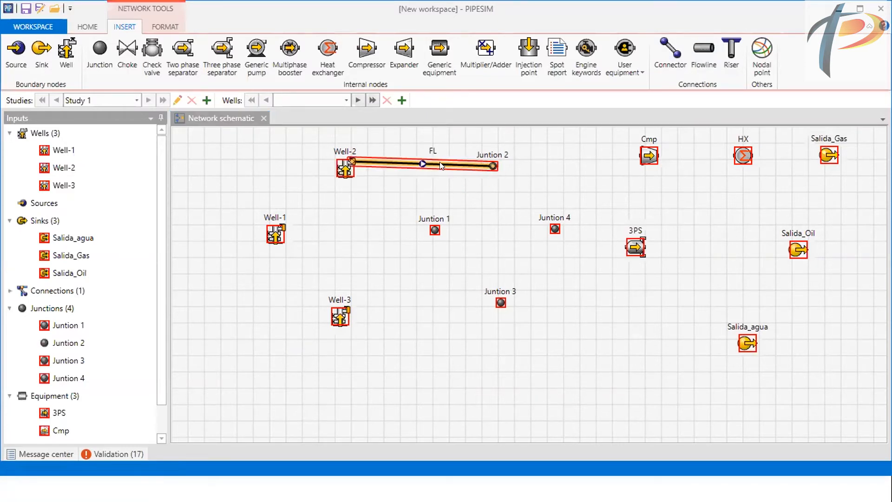
Look up the flowline's name on the reference slide and rename the Well-2 to Juntion 2 flowline as WFL-2
key(alt+Tab)
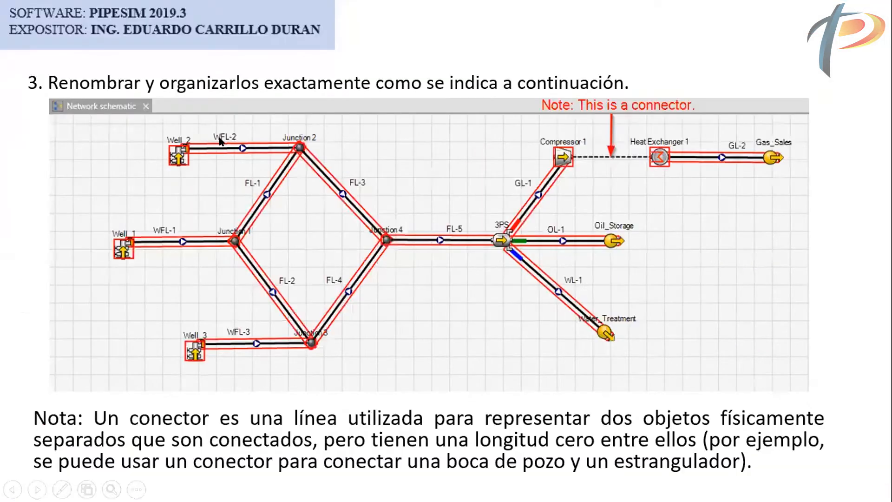
key(alt+Tab)
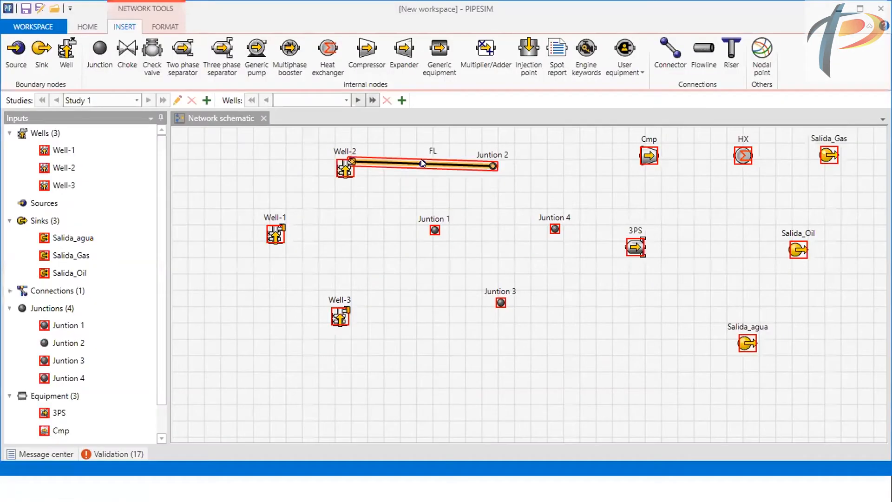
click(420, 158)
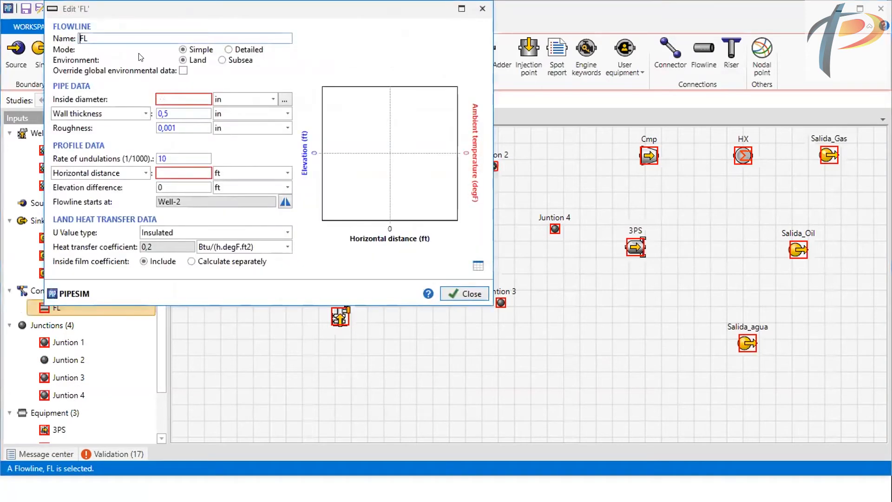
text(WFL-2)
click(463, 292)
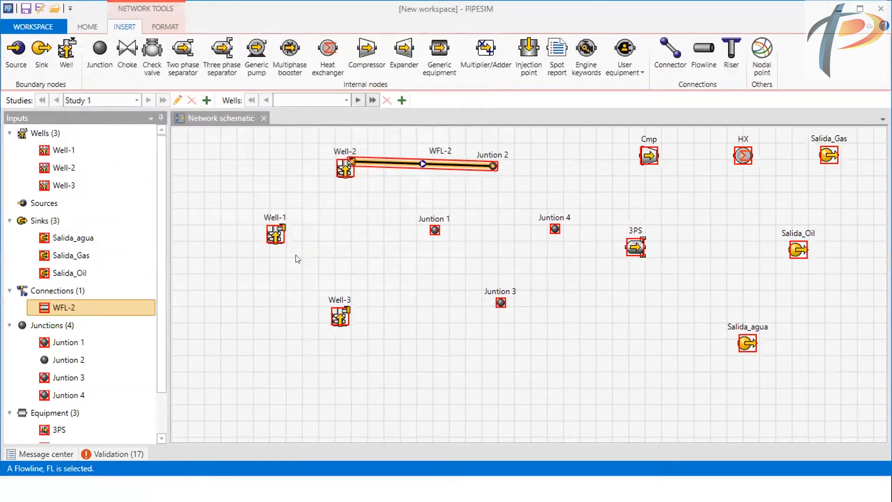
Check the reference slide, return to PIPESIM, and draw a flowline from Well-1 to Juntion 1 named WFL-1
key(alt+Tab)
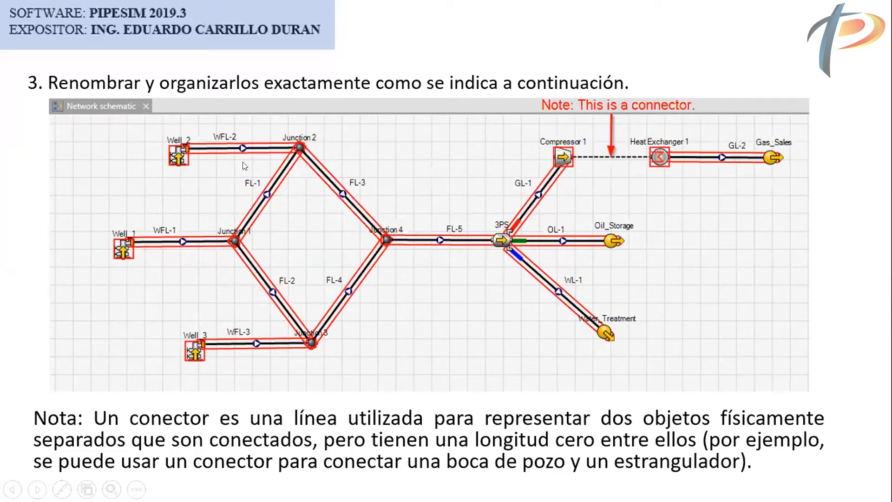
key(alt+Tab)
drag(277, 226, 435, 232)
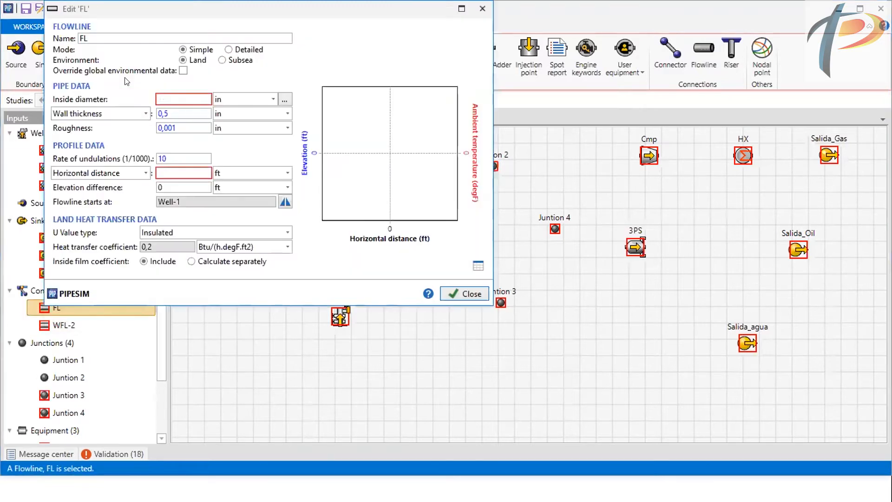
click(79, 38)
text(WFL)
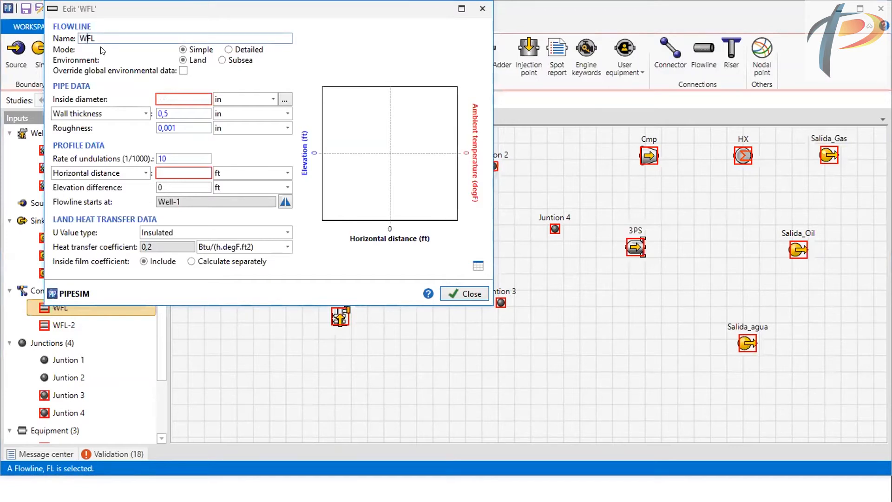
text(-1)
click(461, 295)
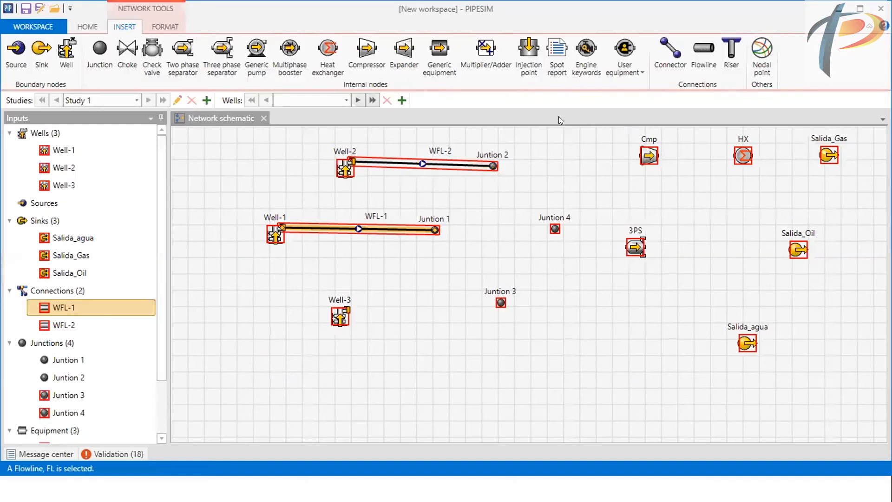
Draw a flowline from Well-3 to Juntion 3 and rename it as WFL-3
click(703, 52)
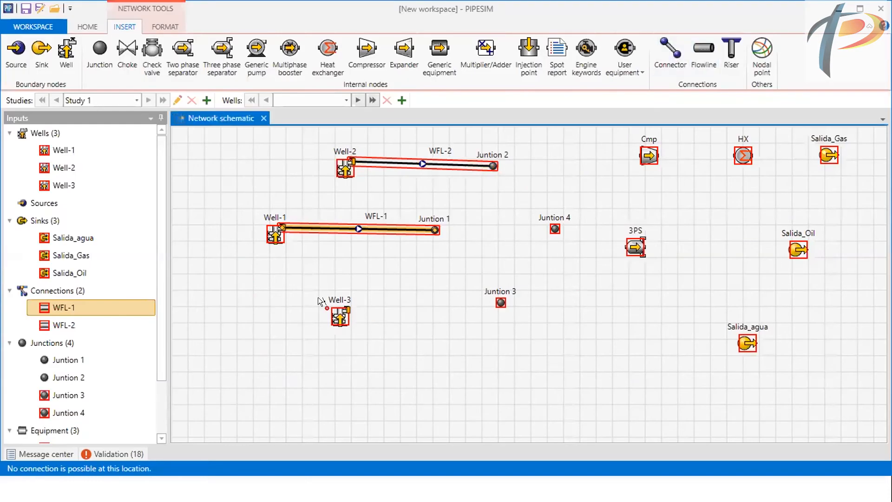
drag(337, 307, 501, 302)
double_click(441, 305)
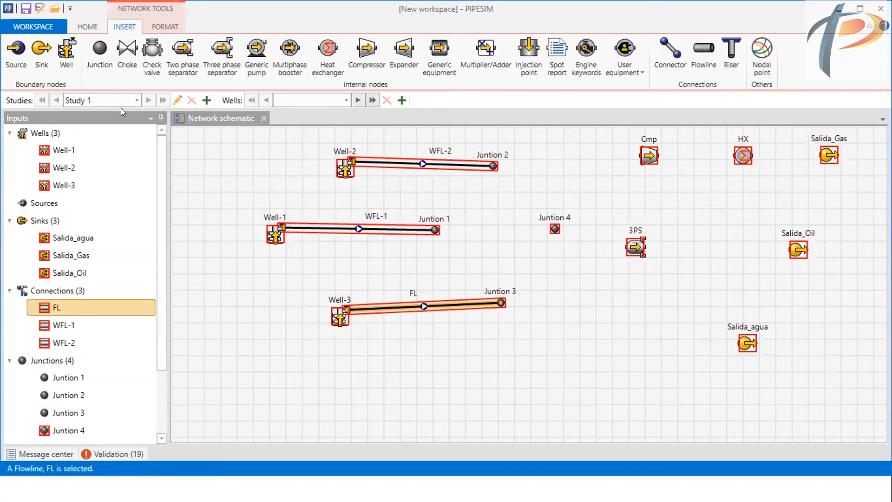
click(77, 38)
text(WFL)
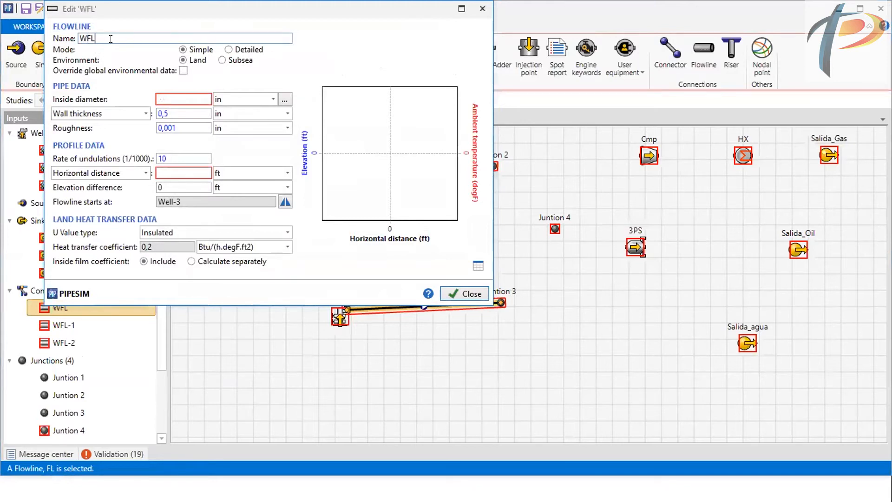
text(-3)
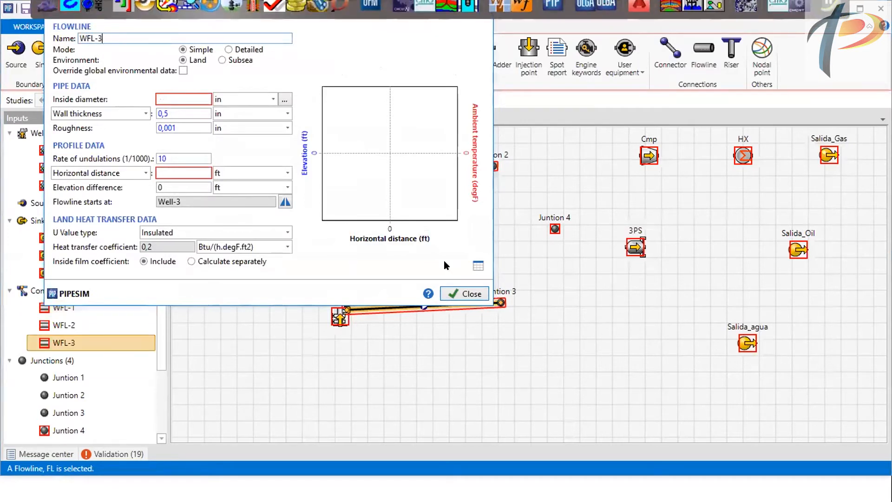
click(450, 288)
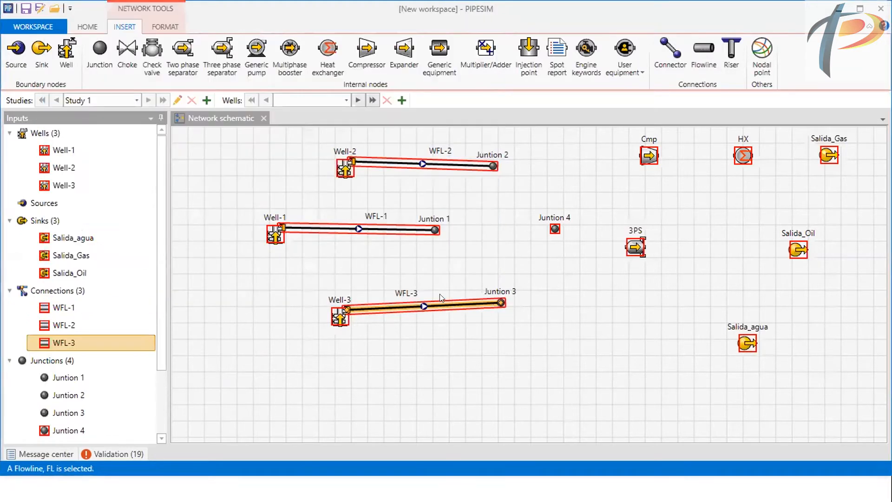
Check on the reference slide how the junctions are linked by flowlines and return to PIPESIM
key(alt+Tab)
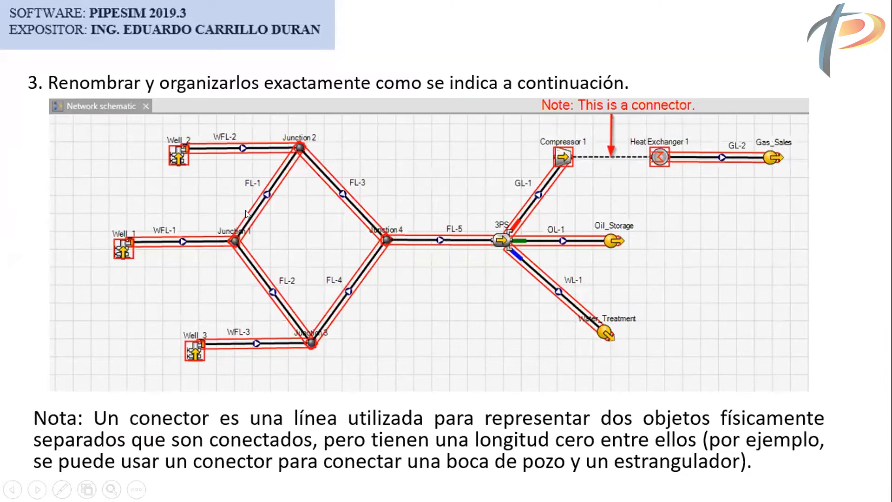
key(alt+Tab)
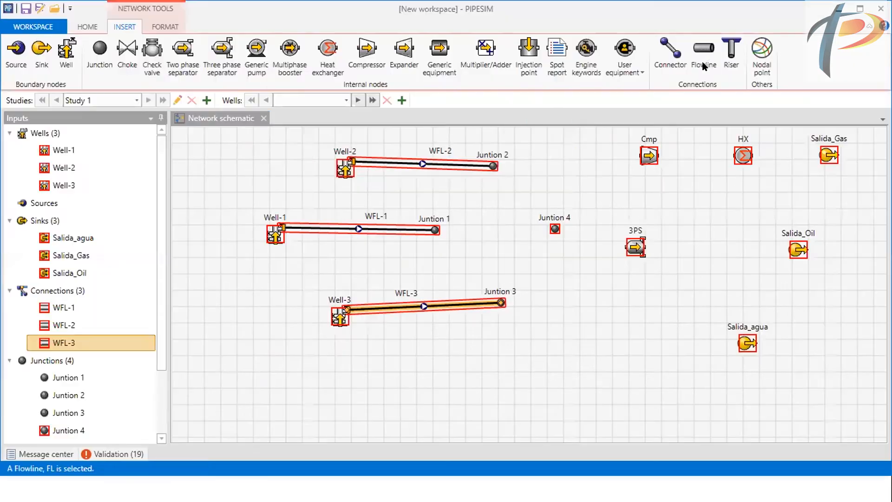
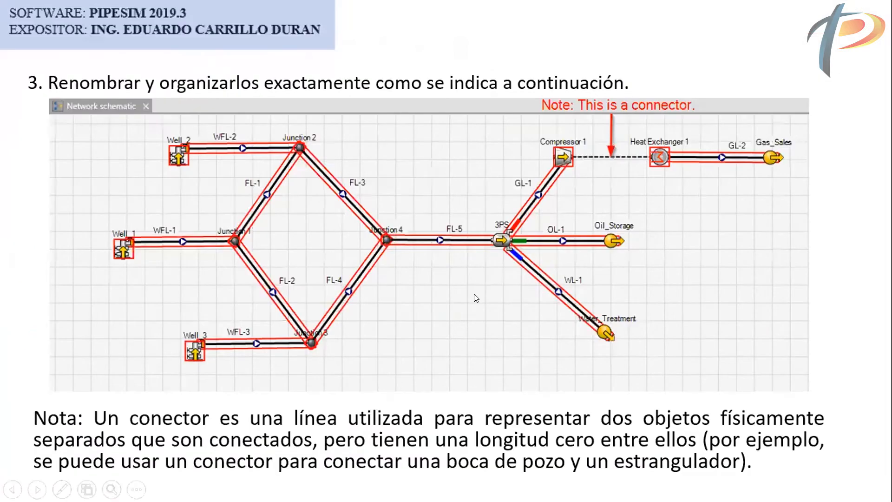
Return to PIPESIM from the slide, draw a flowline from Juntion 4 to the 3PS separator, and rename it as FL-5
key(alt+Tab)
key(alt+Tab)
click(694, 54)
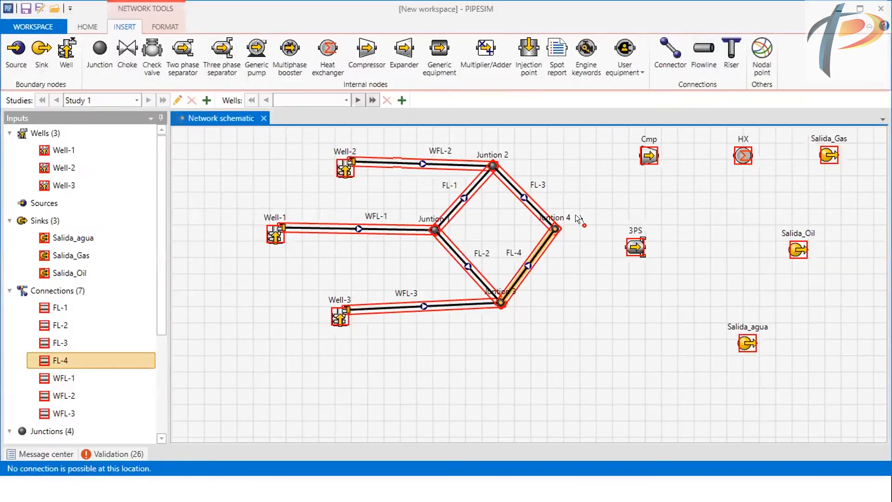
drag(555, 228, 649, 227)
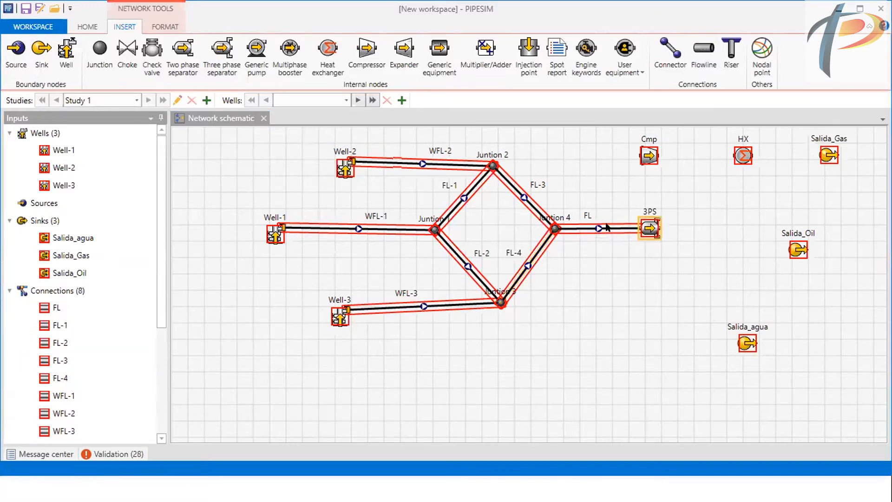
double_click(606, 228)
click(110, 37)
text(-5)
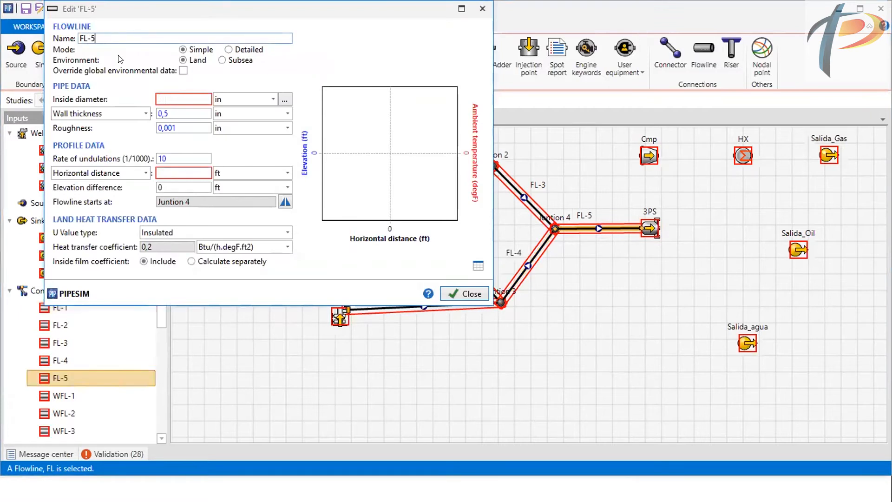
click(452, 298)
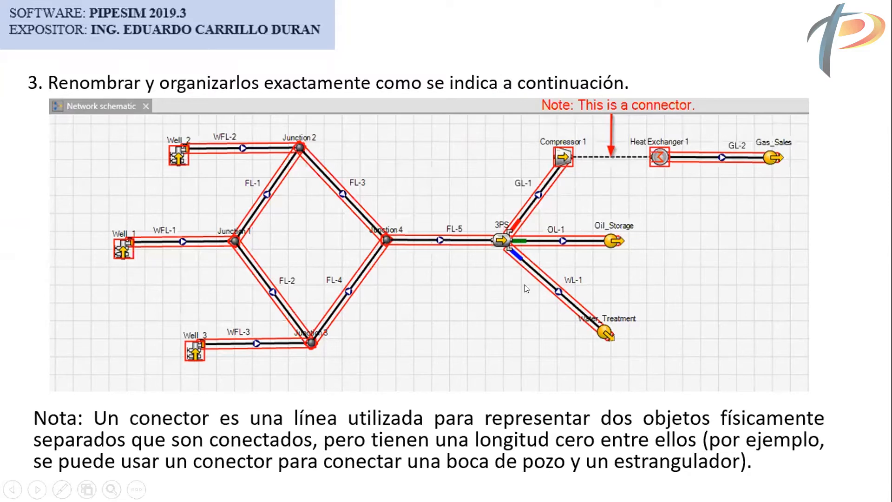
Return to PIPESIM, try to draw a flowline from the 3PS separator to Cmp, and delete the misplaced flowline
key(alt+Tab)
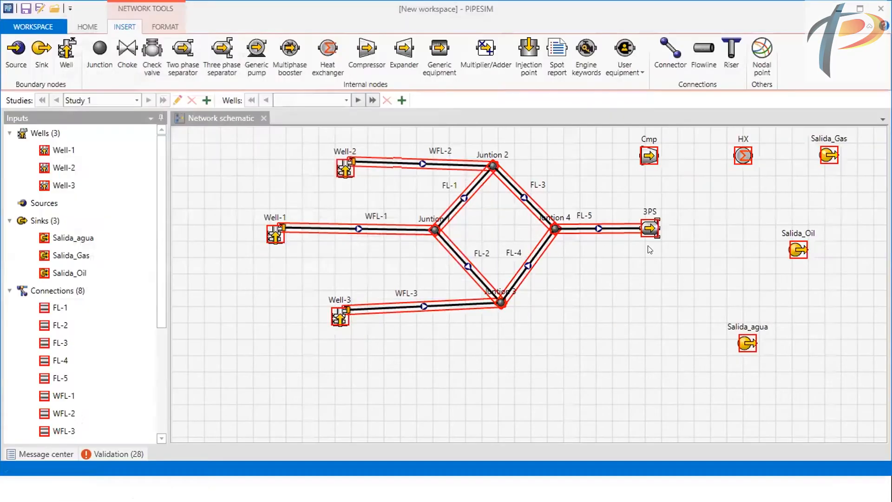
click(704, 49)
drag(656, 218, 644, 164)
right_click(644, 166)
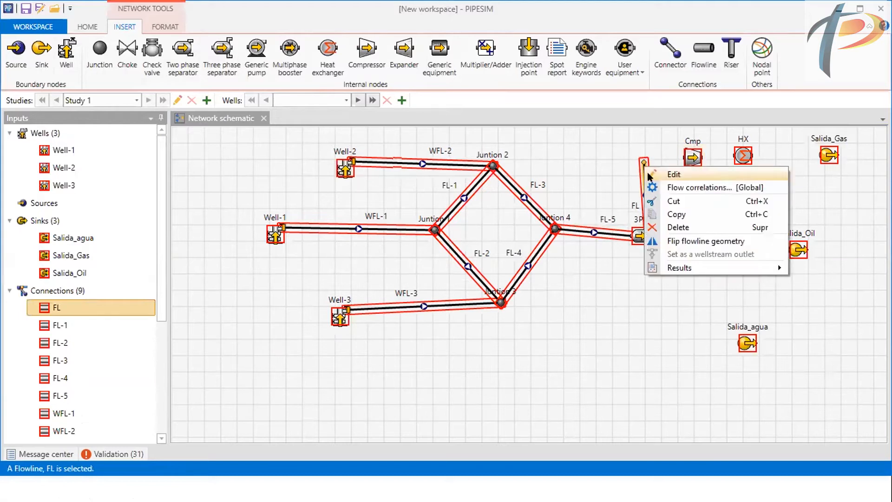
click(672, 227)
key(Return)
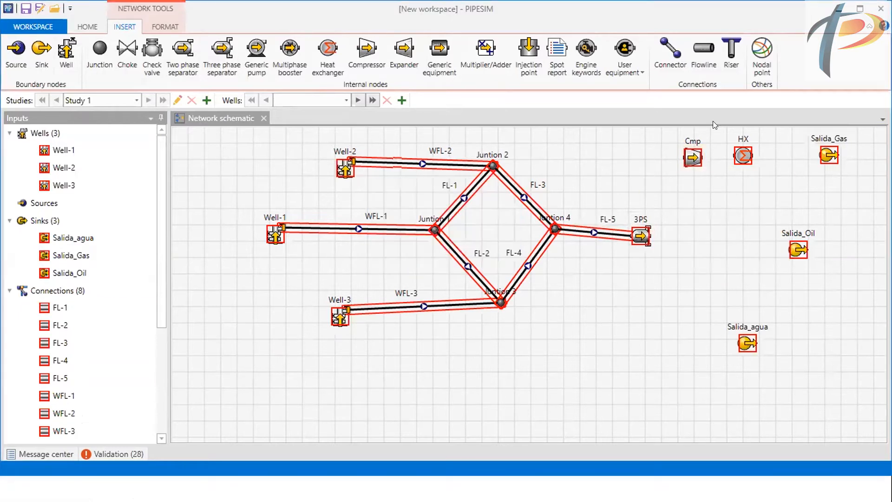
Draw a flowline from the 3PS separator's gas outlet to the Cmp compressor and rename it as GL-1
click(710, 57)
drag(649, 226, 688, 160)
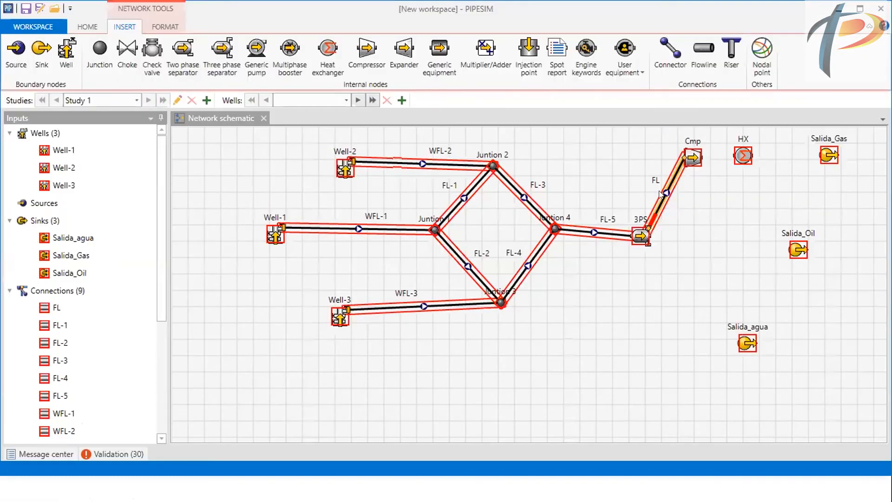
double_click(661, 194)
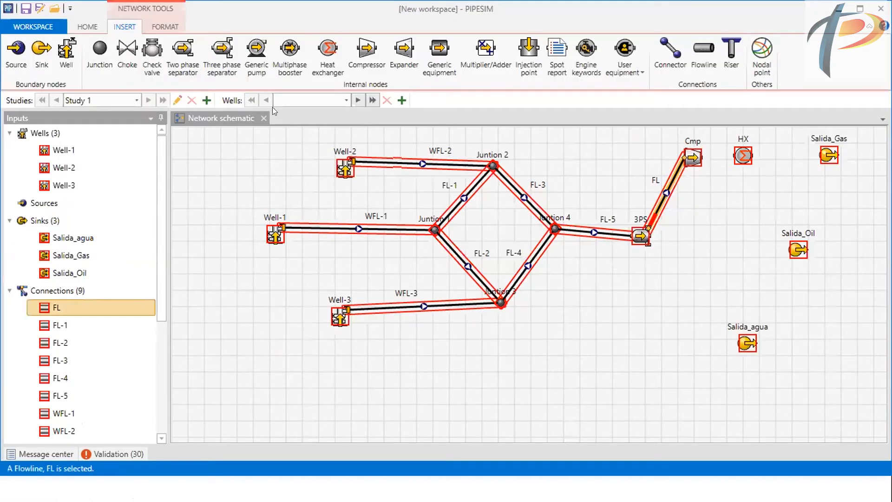
double_click(89, 38)
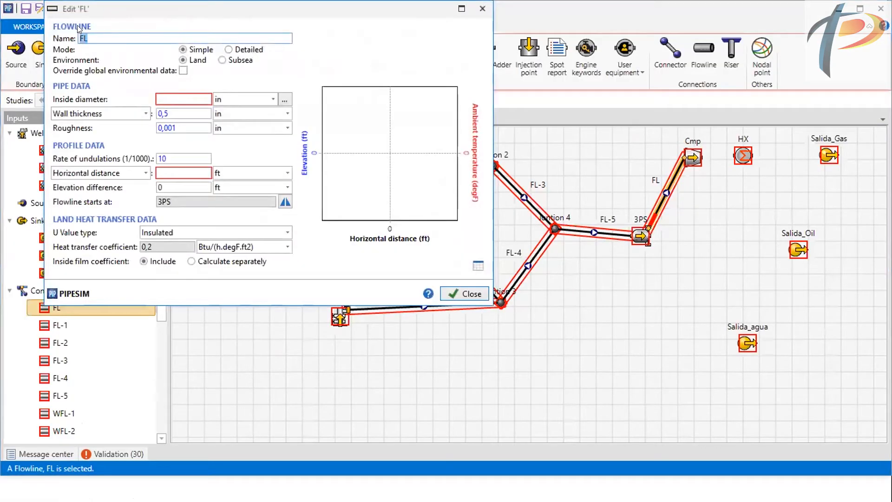
text(GL-1)
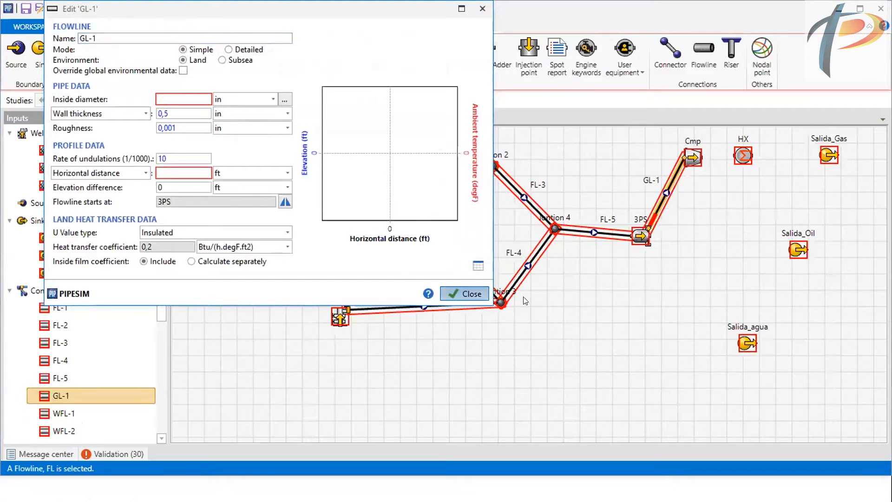
click(464, 293)
Check the connection after the compressor on the reference slide and link Cmp to HX with a connector in PIPESIM
key(alt+Tab)
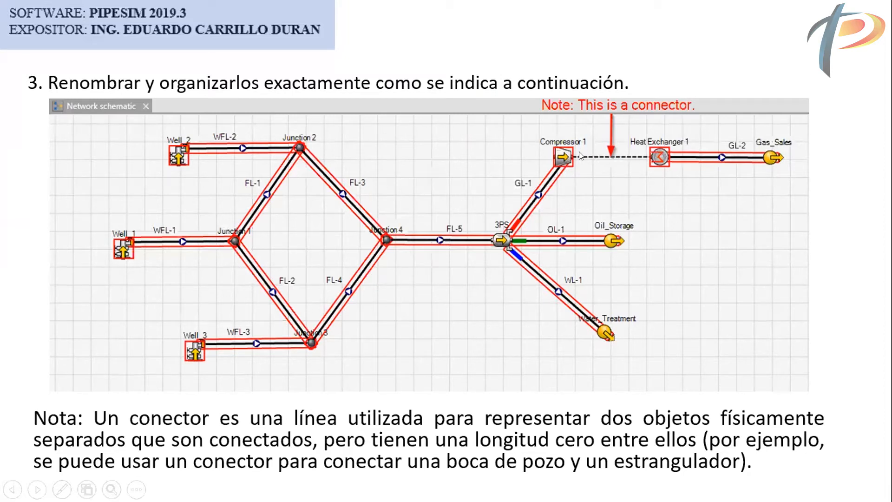
key(alt+Tab)
click(668, 58)
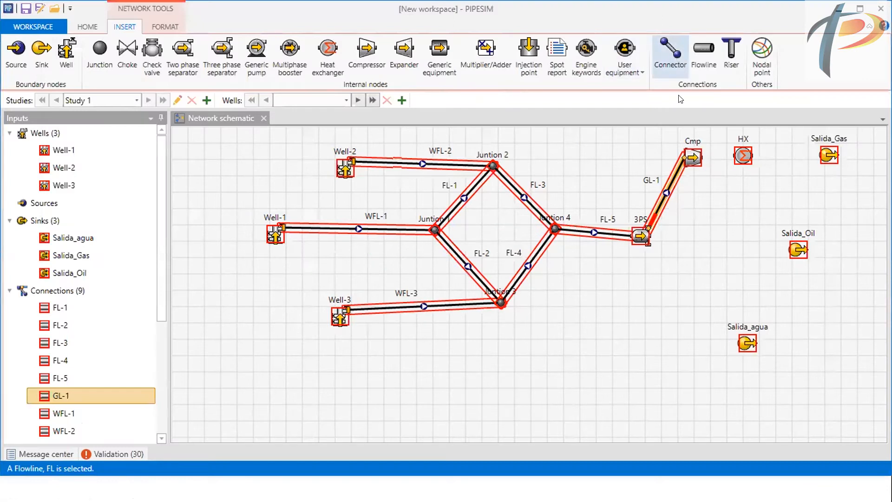
drag(694, 157, 736, 158)
click(722, 172)
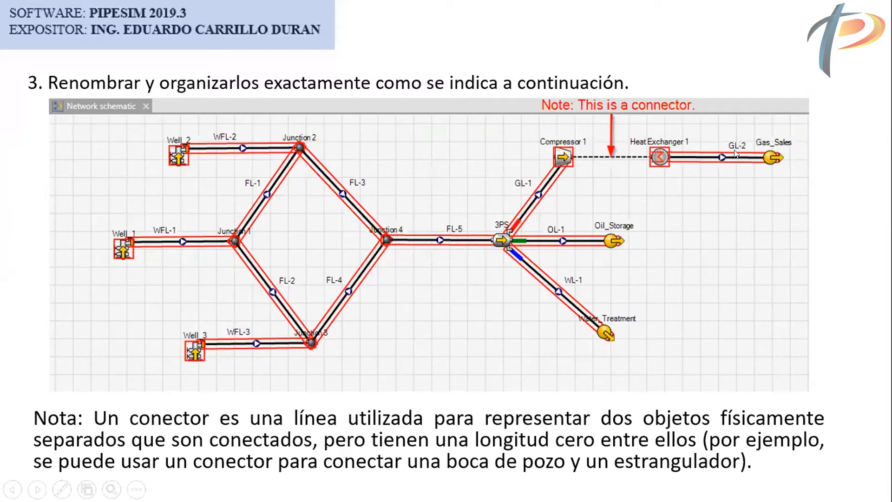
Return to PIPESIM from the slide, draw a flowline from HX to Salida_Gas, and rename it as GL-2
key(alt+Tab)
click(703, 51)
drag(734, 157, 828, 155)
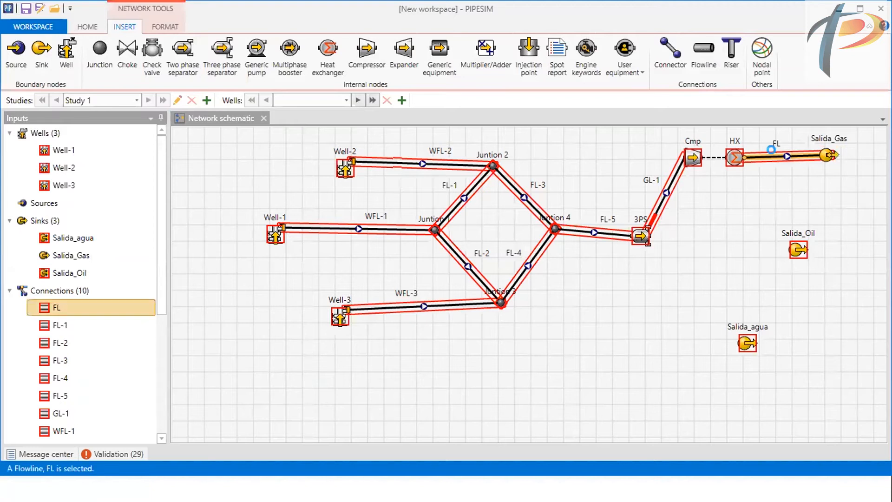
drag(89, 39, 79, 40)
text(GL)
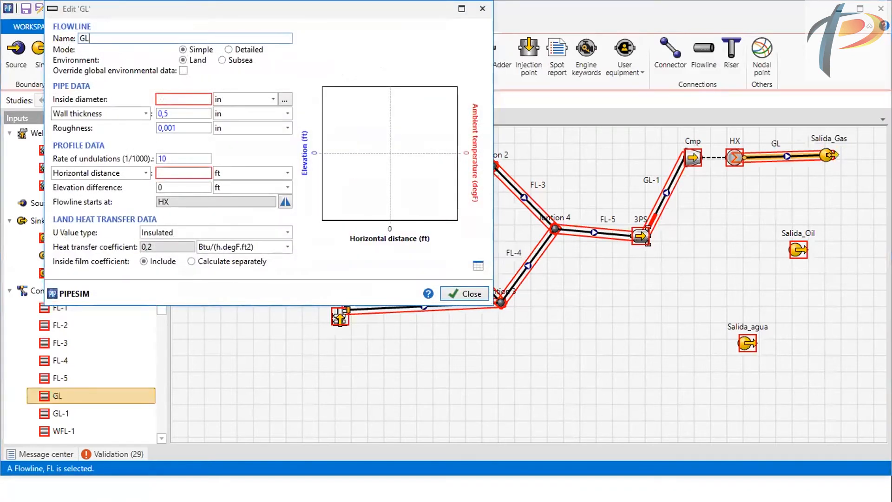
text(-2)
click(465, 293)
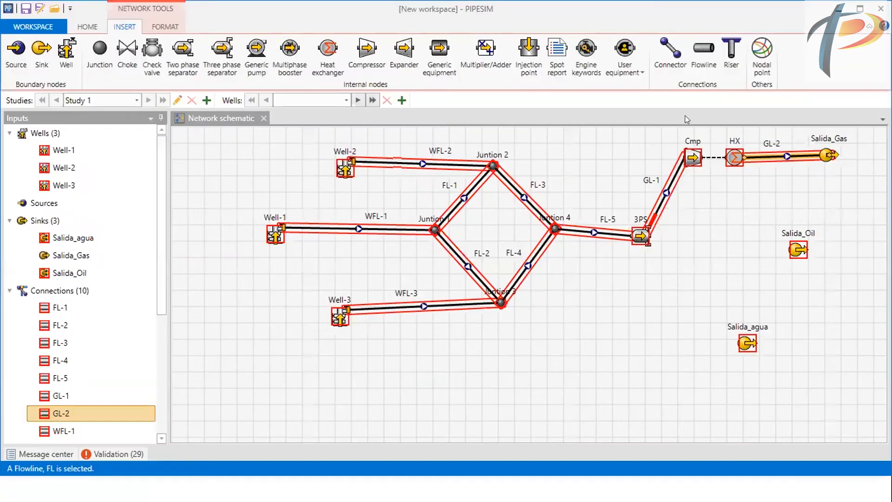
Draw a flowline from the 3PS separator's oil outlet to Salida_Oil and rename it as OL-1
click(703, 64)
drag(649, 236, 806, 242)
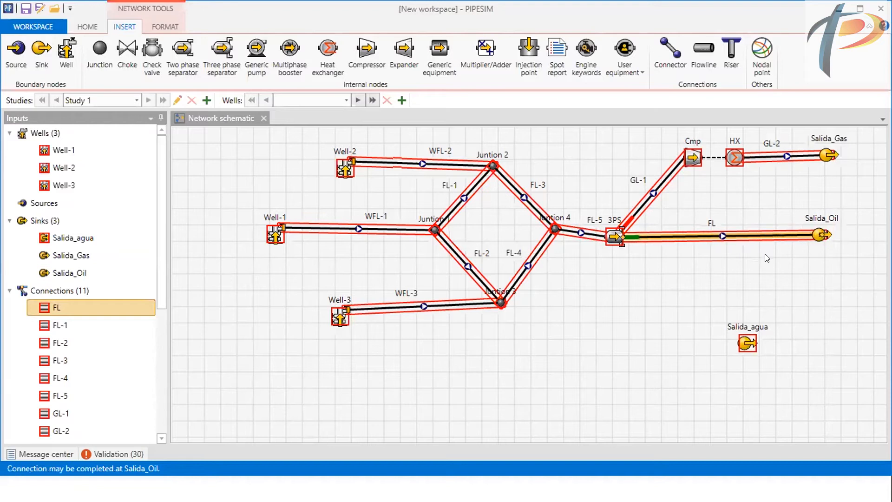
double_click(640, 233)
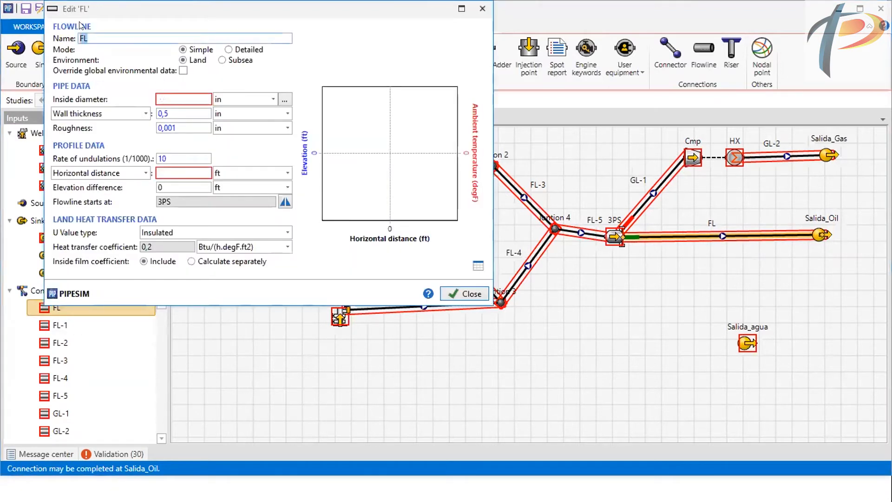
text(OL)
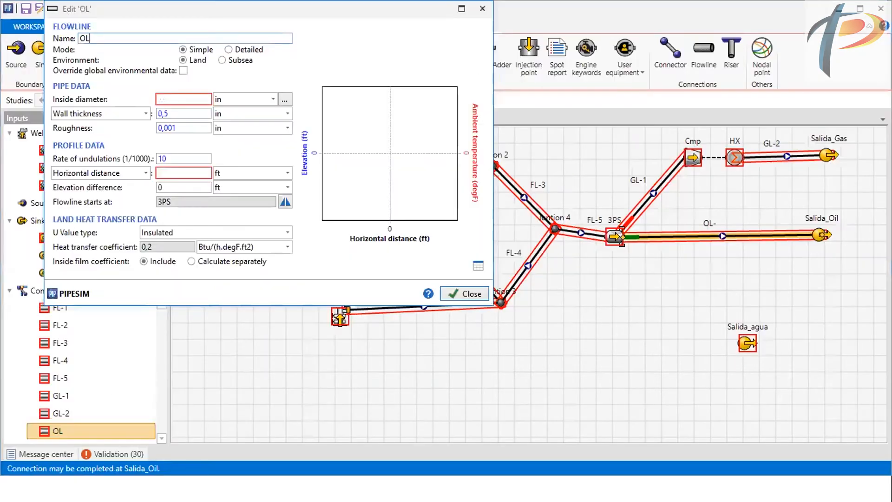
text(-1)
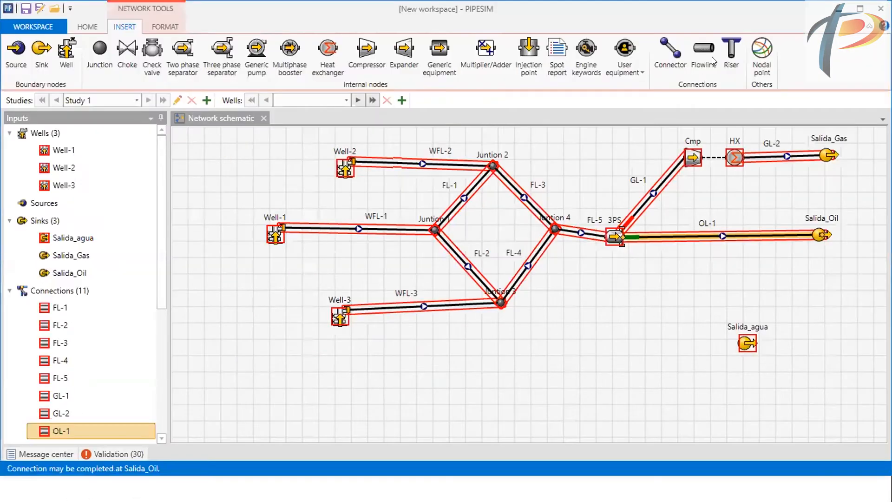
Draw a flowline from the 3PS separator's water outlet to Salida_agua and rename it as WL-1
click(714, 61)
drag(622, 246, 753, 343)
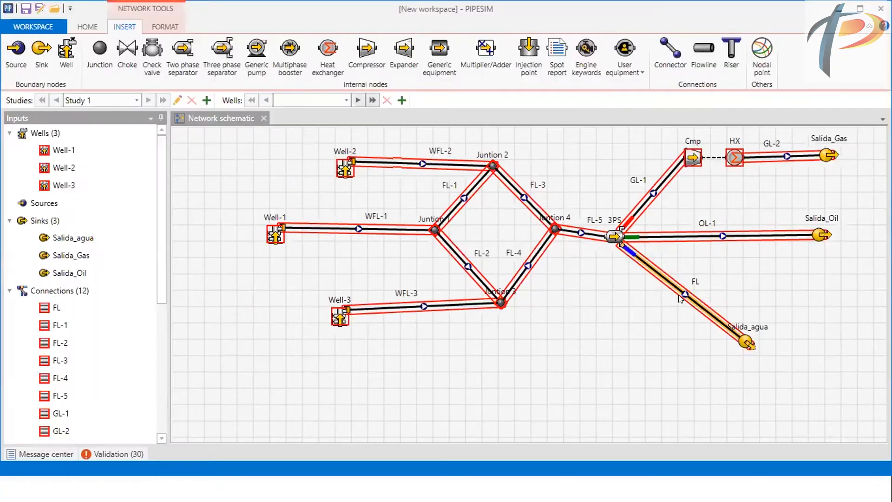
click(680, 297)
double_click(679, 297)
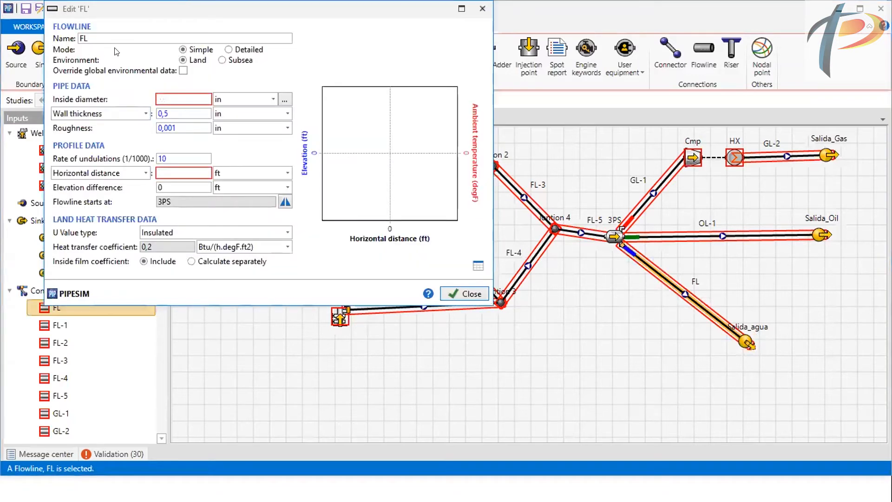
text(WL-1)
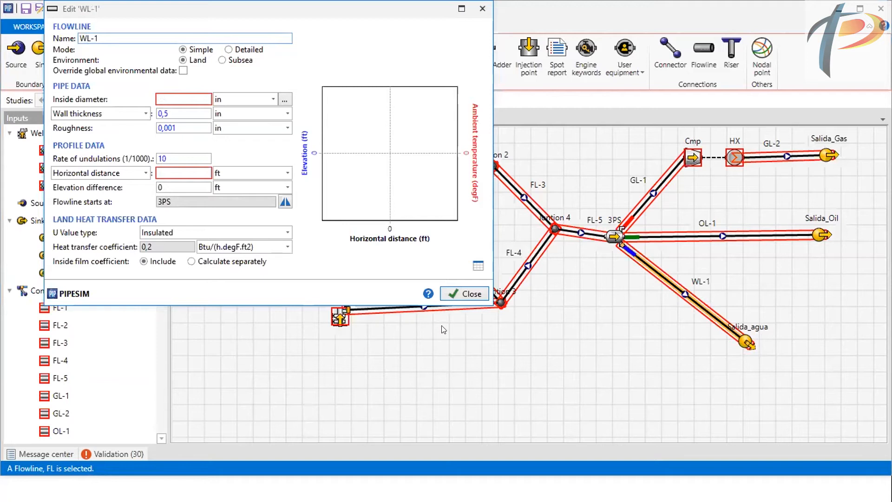
click(459, 289)
click(673, 318)
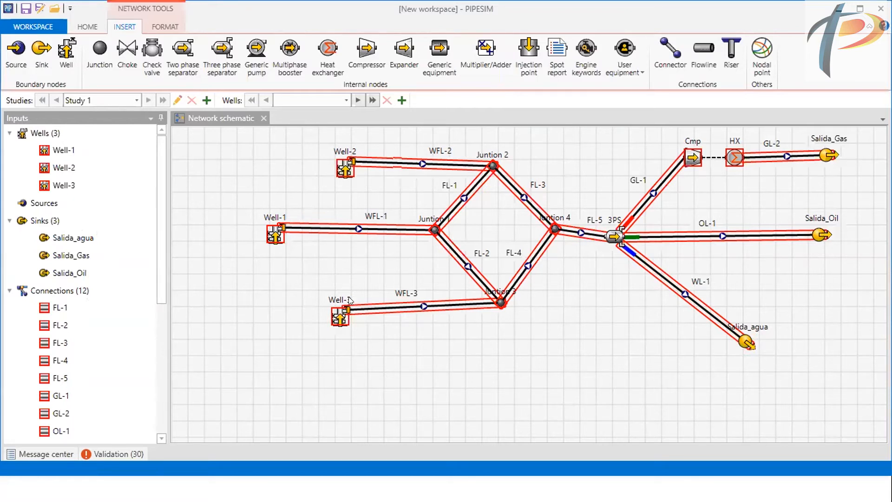
click(120, 453)
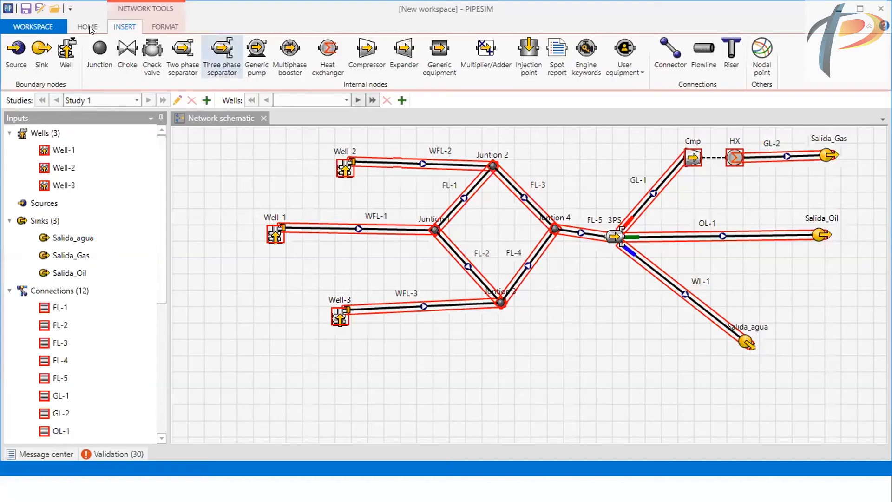
click(160, 25)
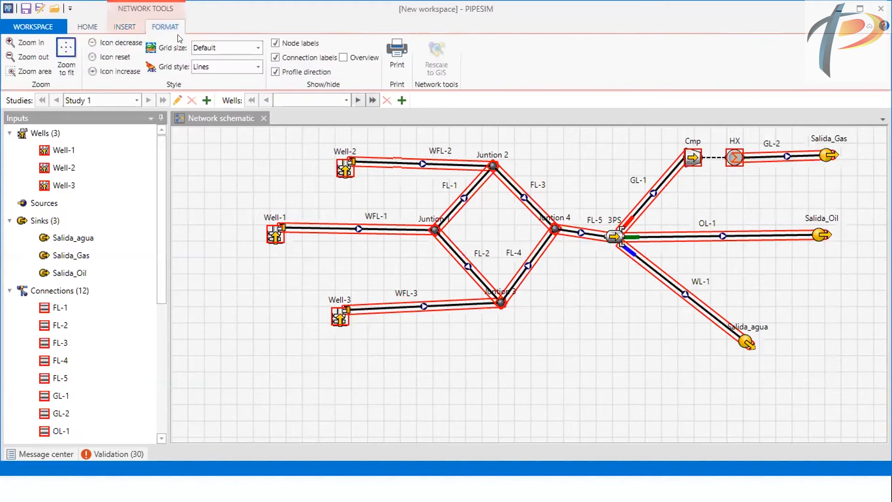
click(126, 23)
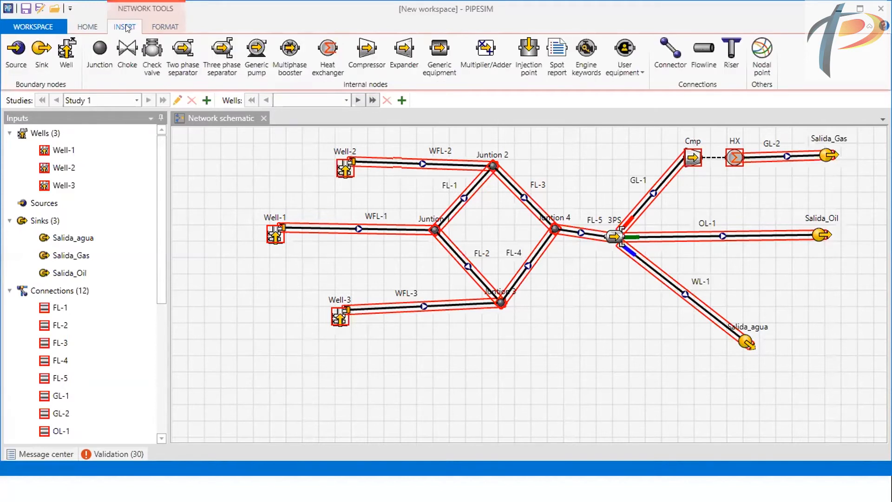
Open the fluid manager in compositional mode and select Water and Methane as fluid components
click(101, 27)
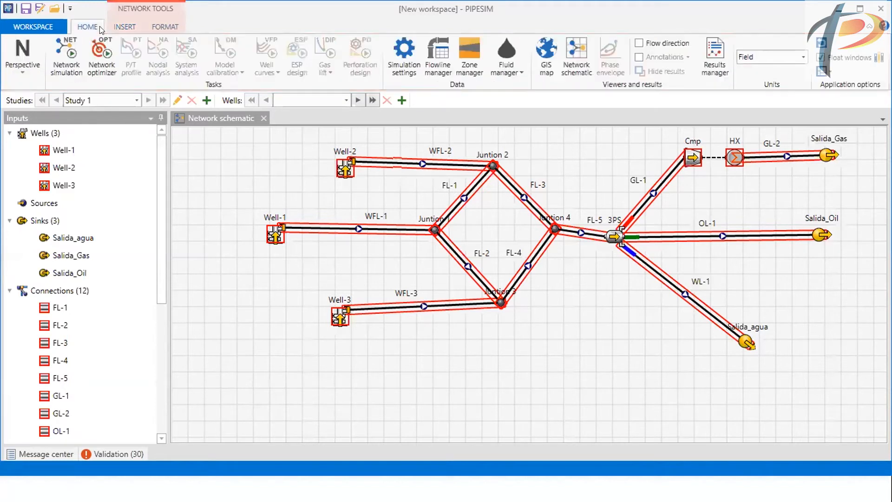
click(509, 69)
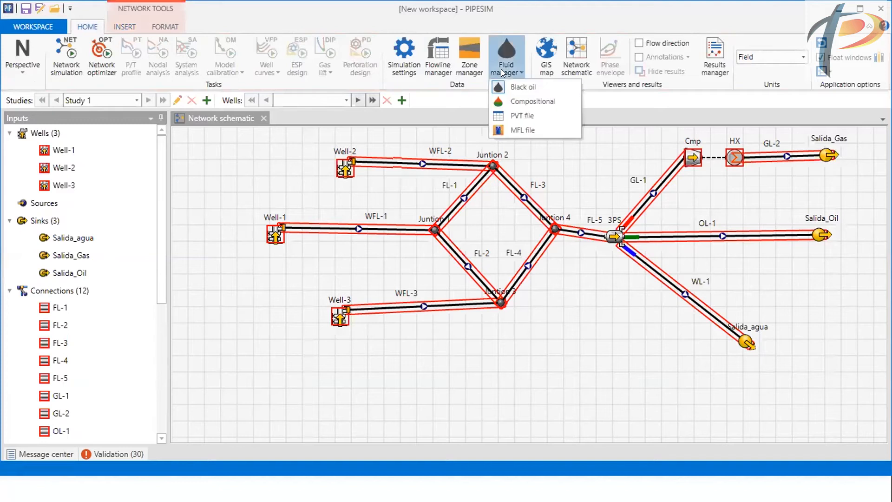
click(530, 100)
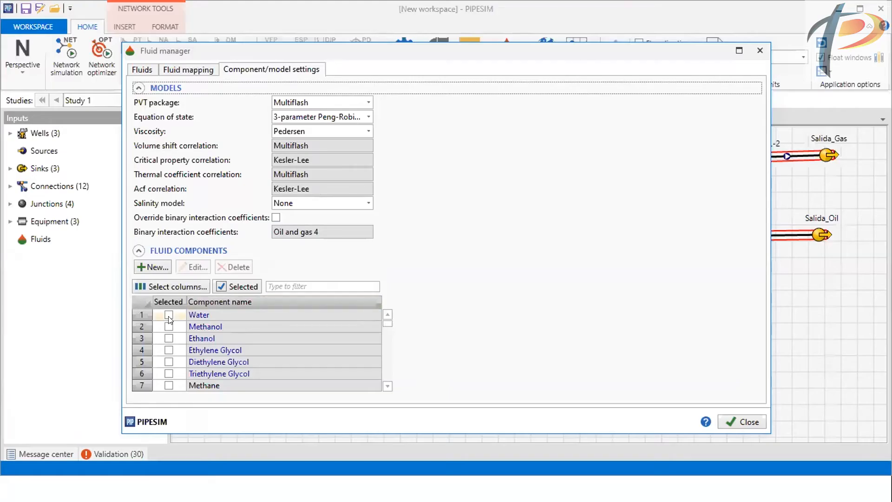
click(168, 314)
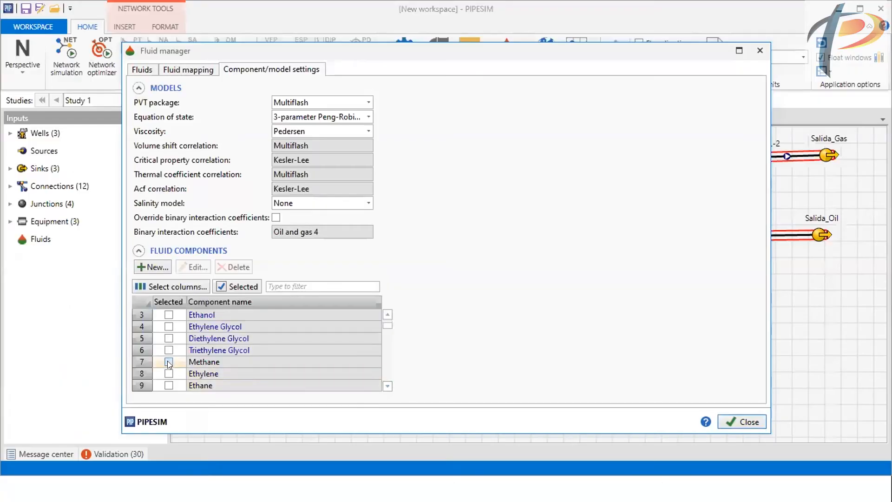
click(169, 361)
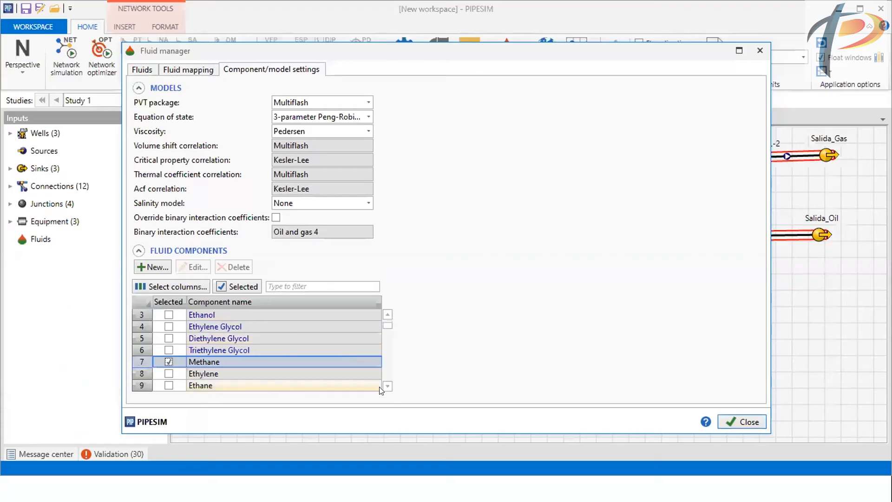
scroll(380, 387, down, 2)
click(168, 362)
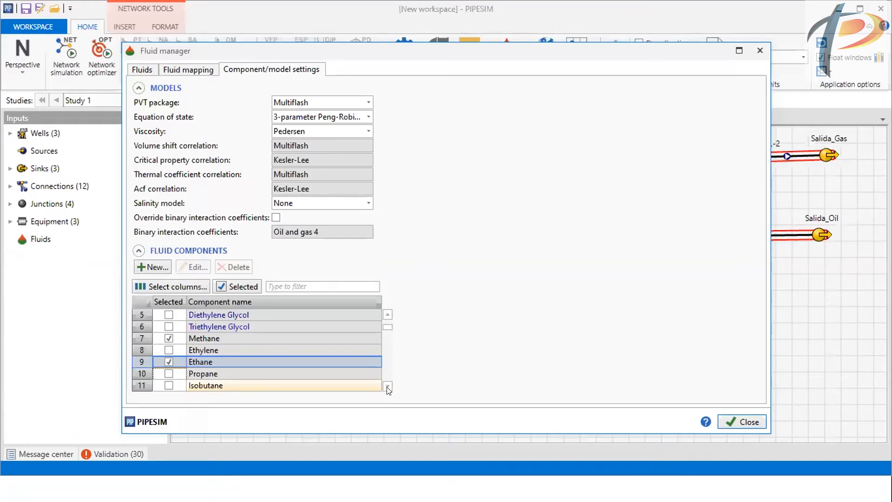
scroll(380, 386, down, 2)
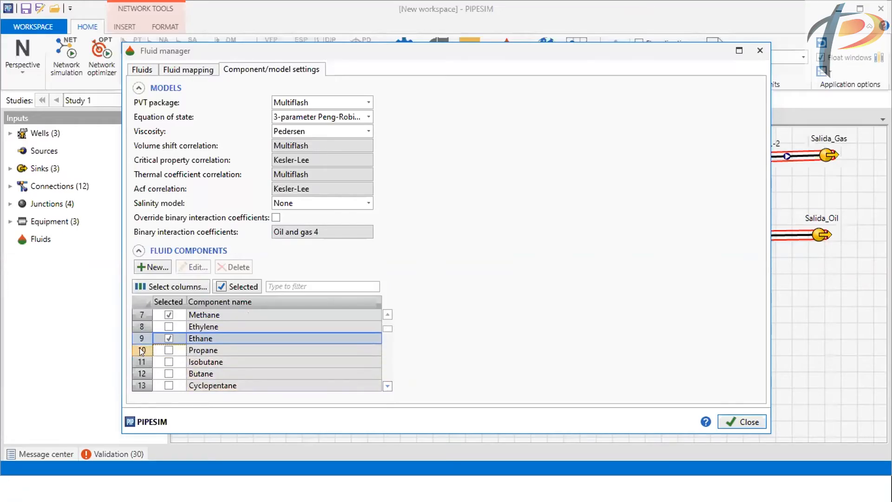
click(160, 349)
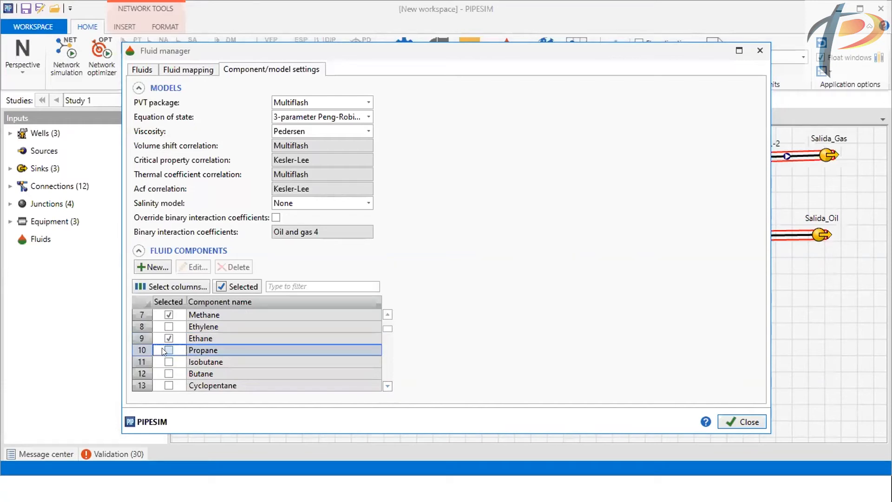
click(168, 339)
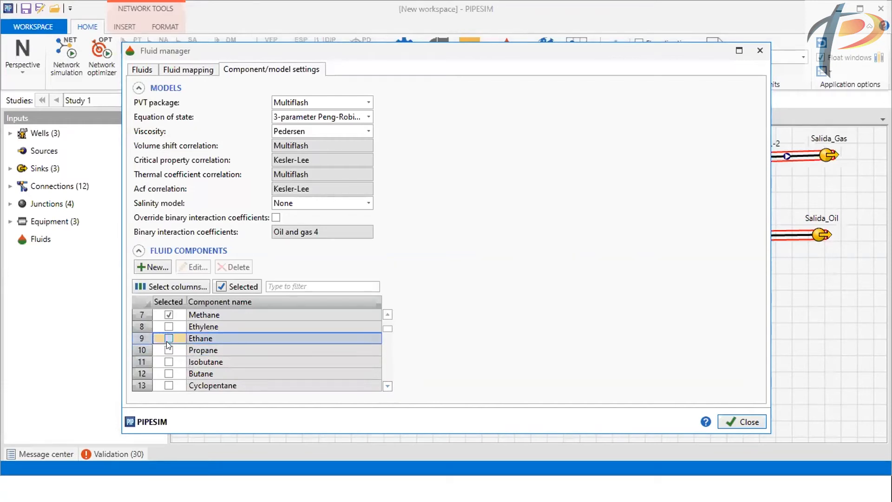
Select Propane, Isobutane, Butane, Isopentane and Pentane as fluid components
click(169, 350)
click(169, 362)
click(168, 373)
click(168, 373)
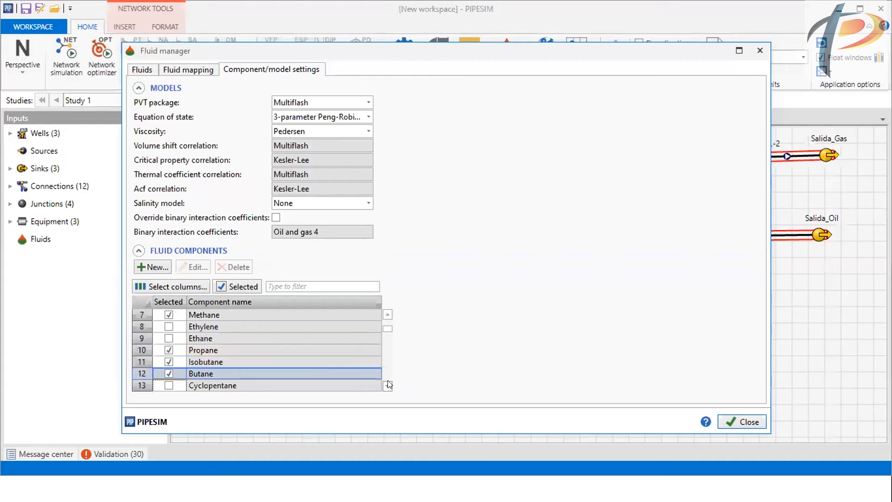
scroll(388, 380, down, 4)
click(168, 361)
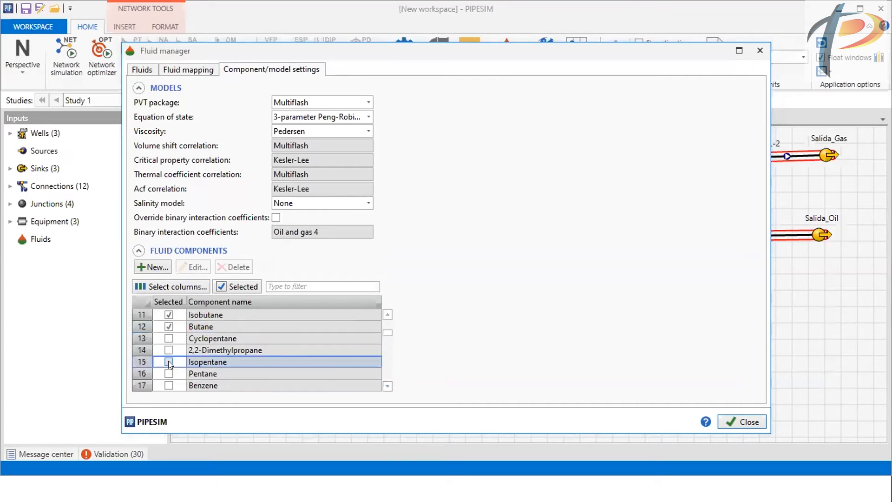
click(167, 369)
click(169, 372)
Check the composition table on the reference slide and select Hexane as a fluid component in PIPESIM
key(alt+Tab)
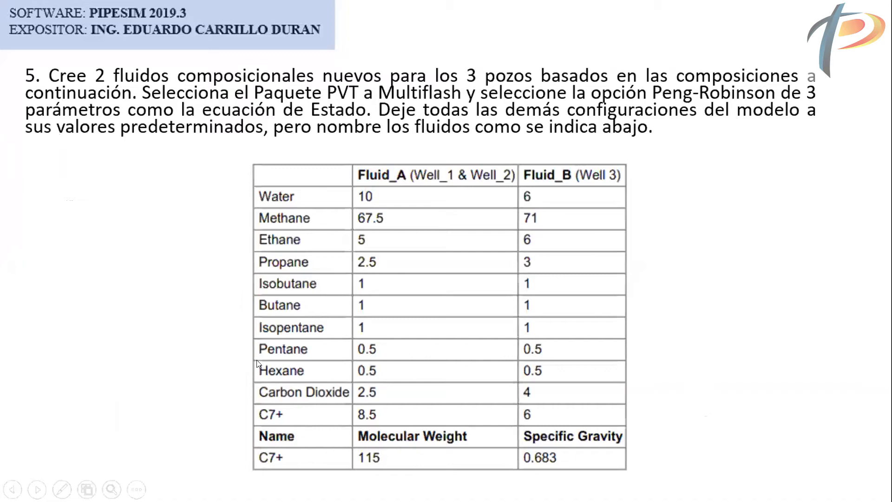
key(alt+Tab)
scroll(387, 382, down, 4)
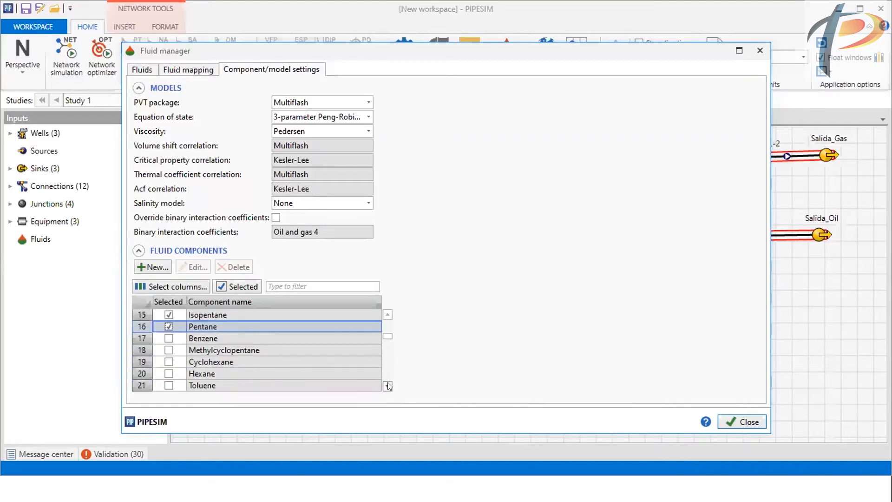
click(163, 371)
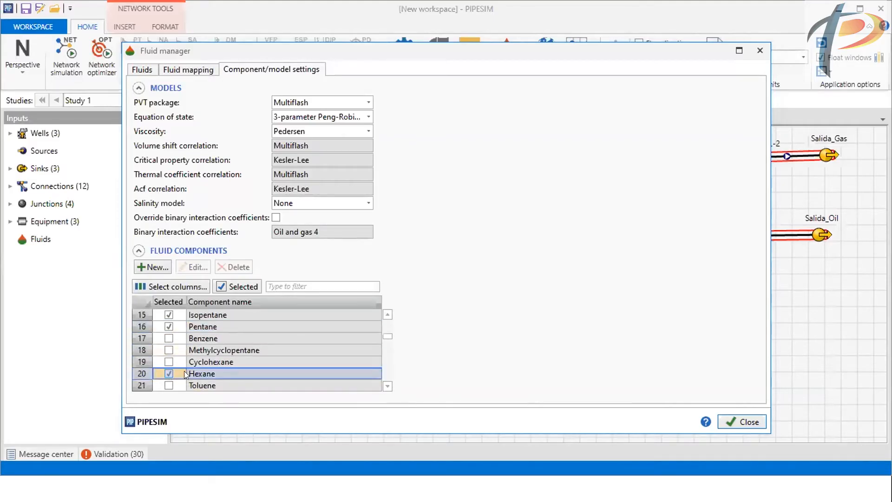
Check the component following Hexane on the reference slide and select Carbon Monoxide in PIPESIM's fluid component list
key(alt+Tab)
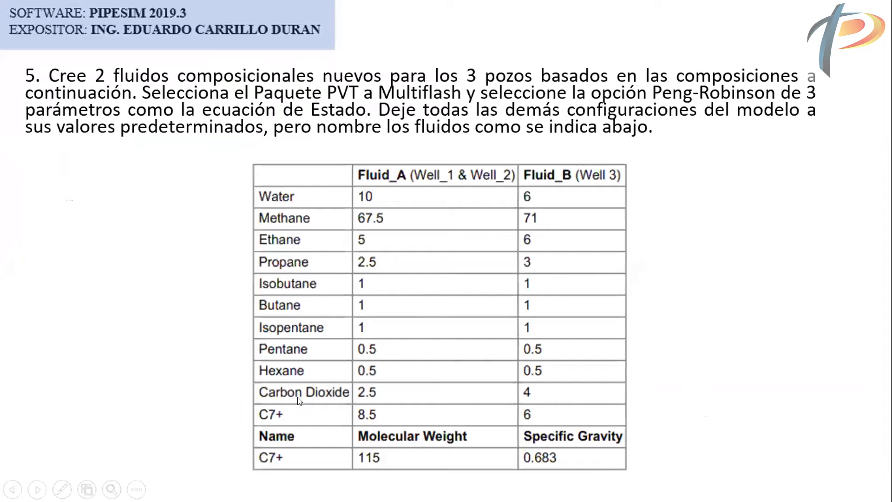
key(alt+Tab)
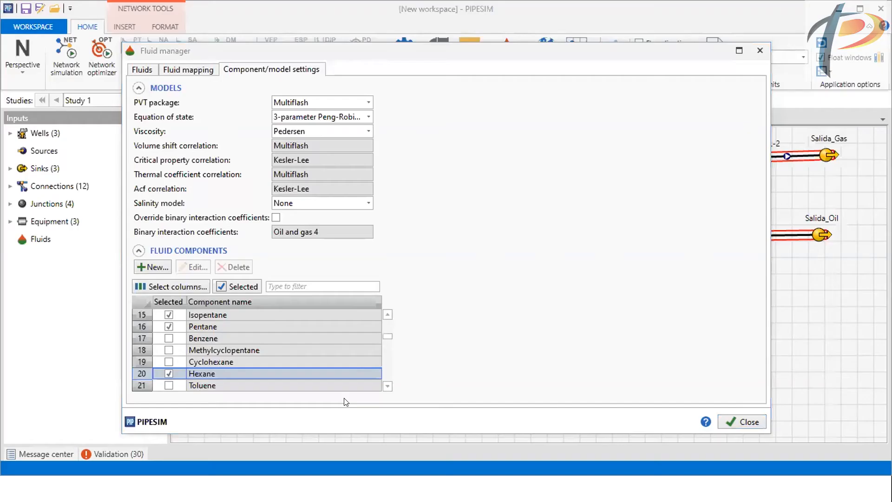
scroll(382, 386, down, 4)
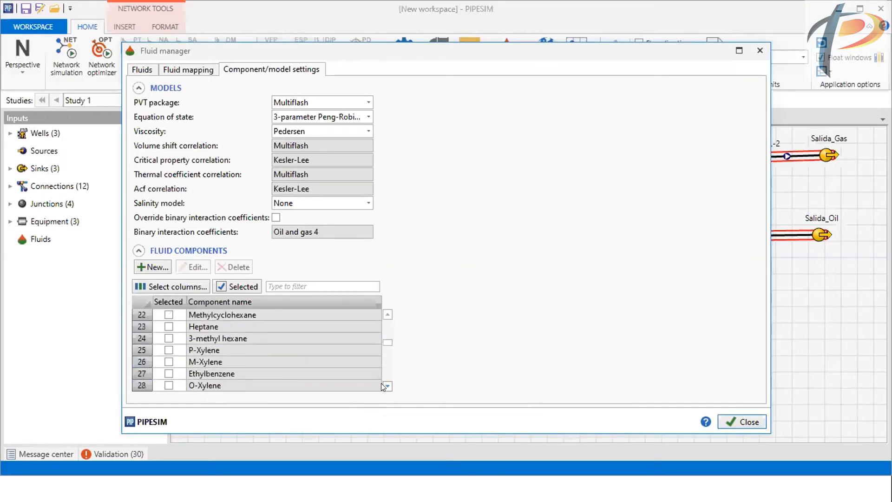
scroll(382, 387, down, 4)
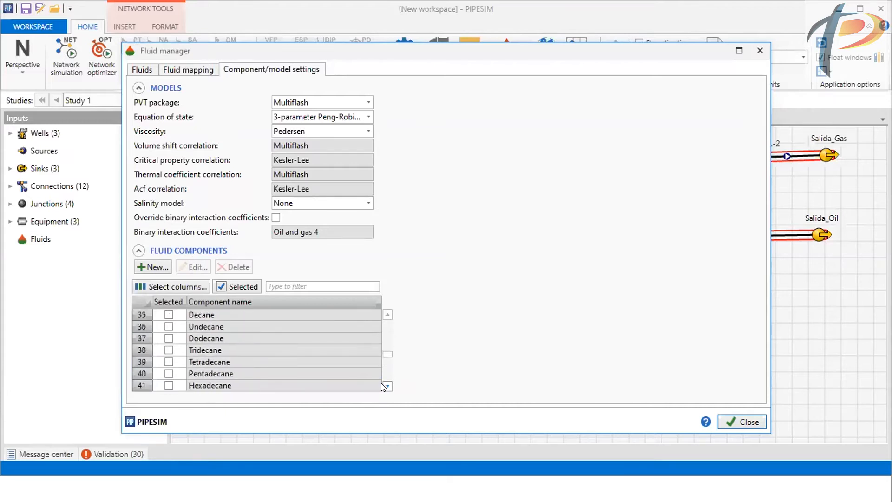
scroll(382, 387, down, 3)
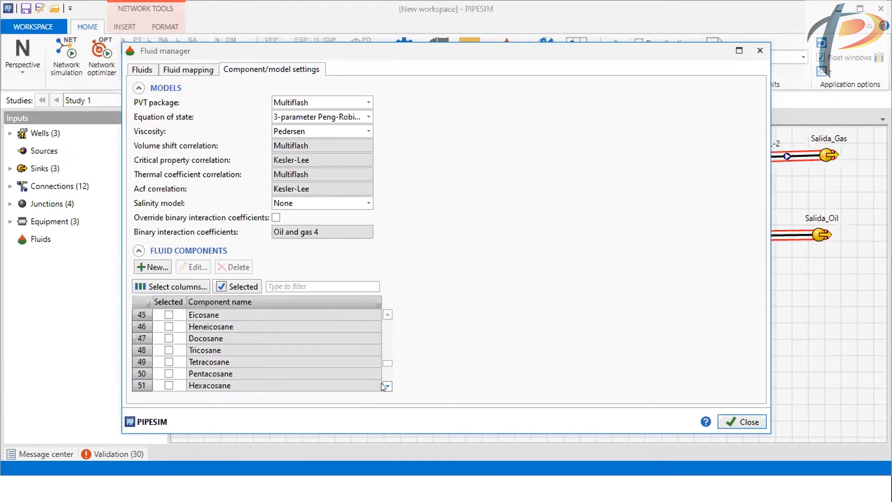
scroll(383, 387, down, 1)
scroll(382, 387, down, 10)
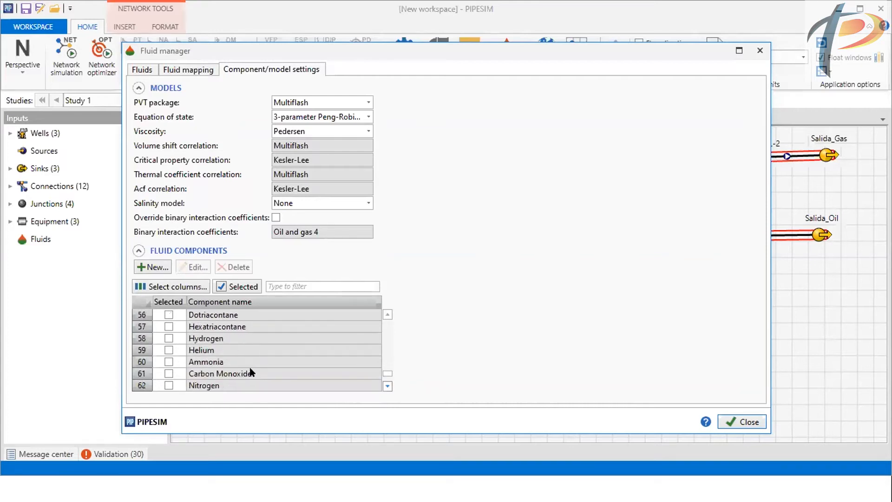
click(169, 373)
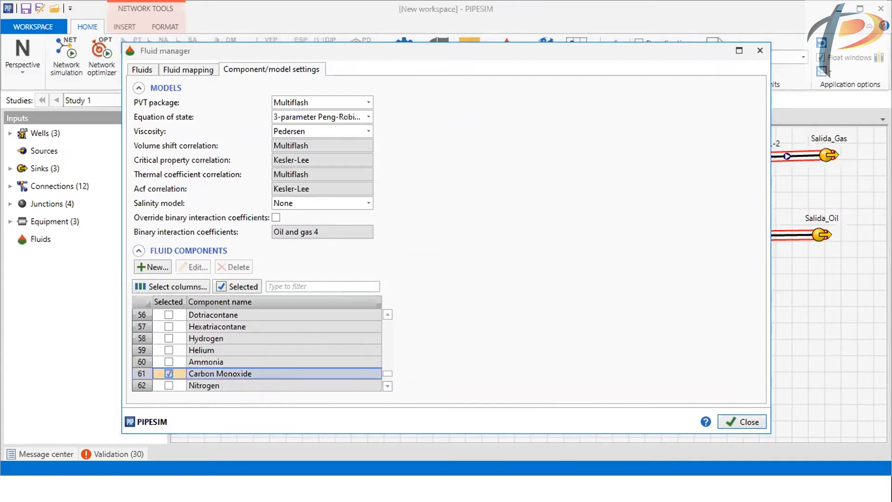
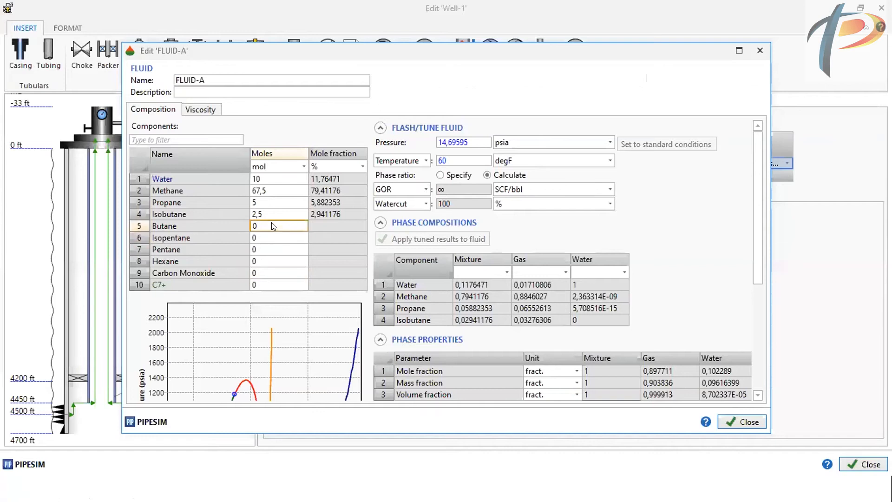
Set the moles of Butane, Isopentane and Pentane in FLUID-A to 1 each
key(Return)
text(1)
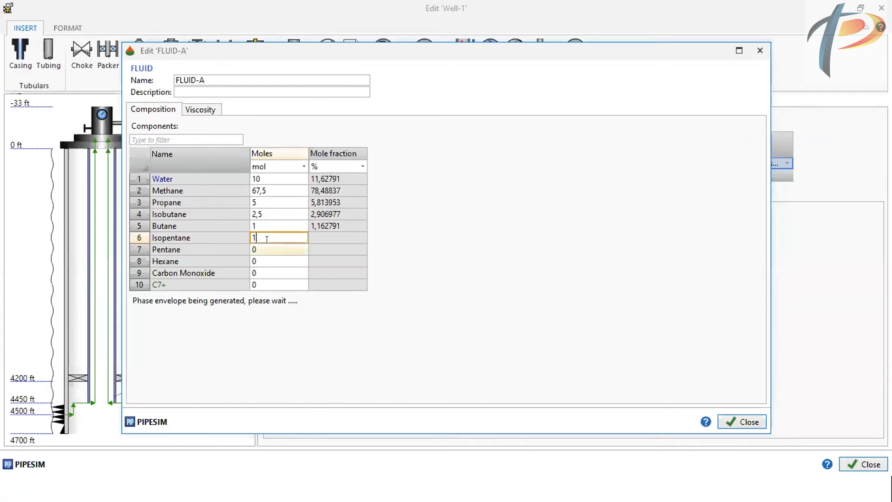
key(Return)
text(0,5)
key(Return)
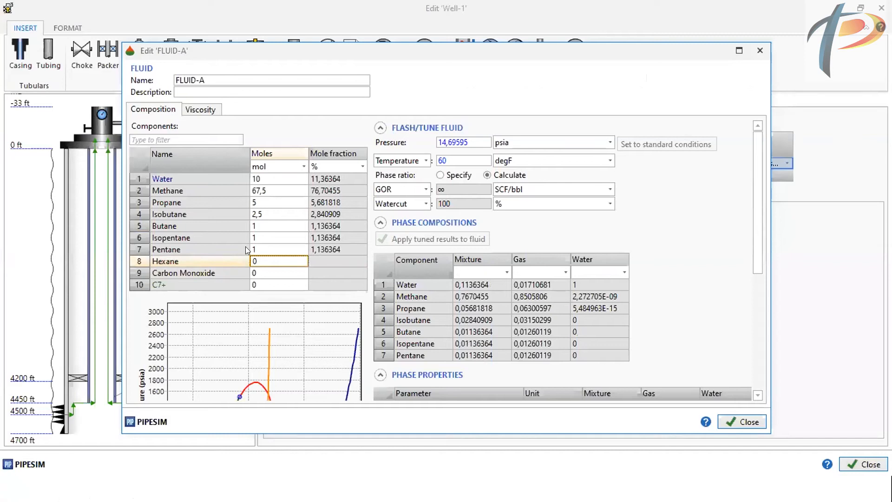
Compare FLUID-A's component names and mole values in PIPESIM with the Fluid_A column on the reference slide
click(265, 252)
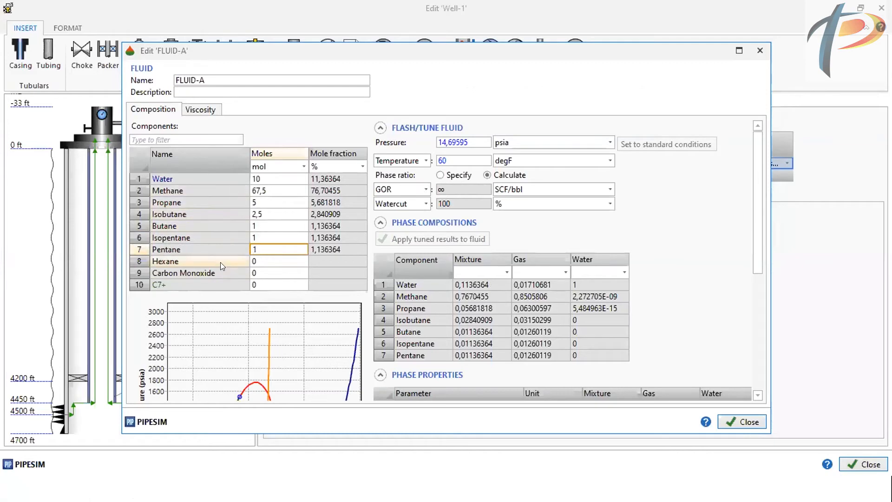
key(alt+Tab)
key(alt+Tab)
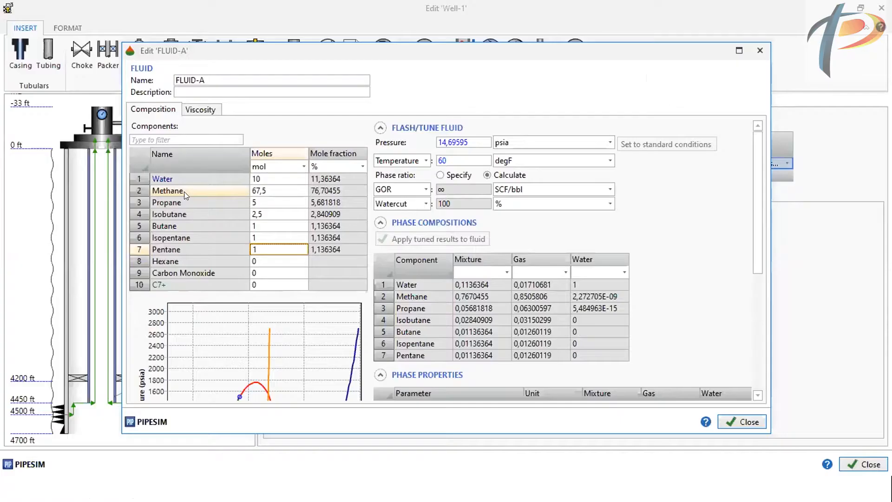
key(alt+Tab)
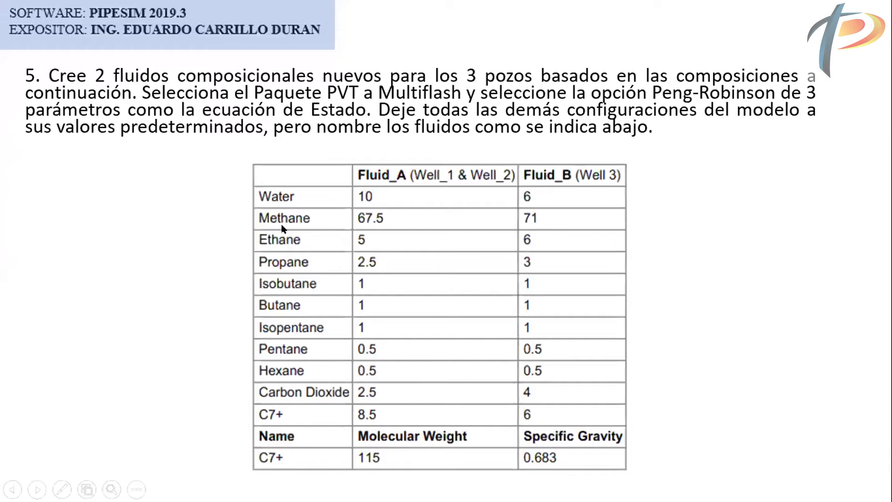
key(alt+Tab)
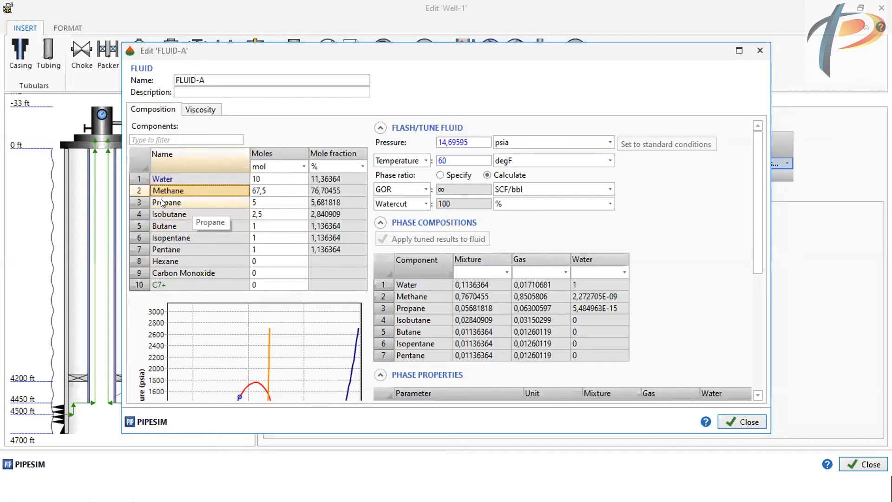
Close the FLUID-A editor and select Ethane as a fluid component in the fluid manager's component settings
click(180, 199)
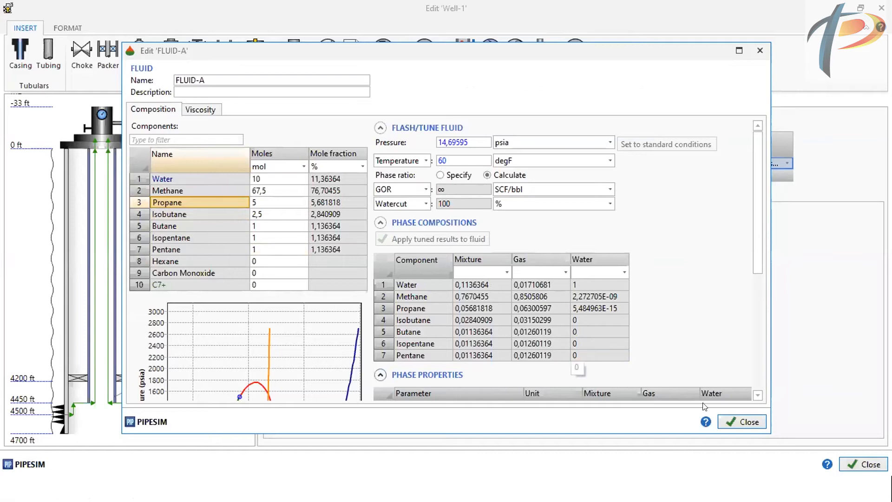
click(748, 424)
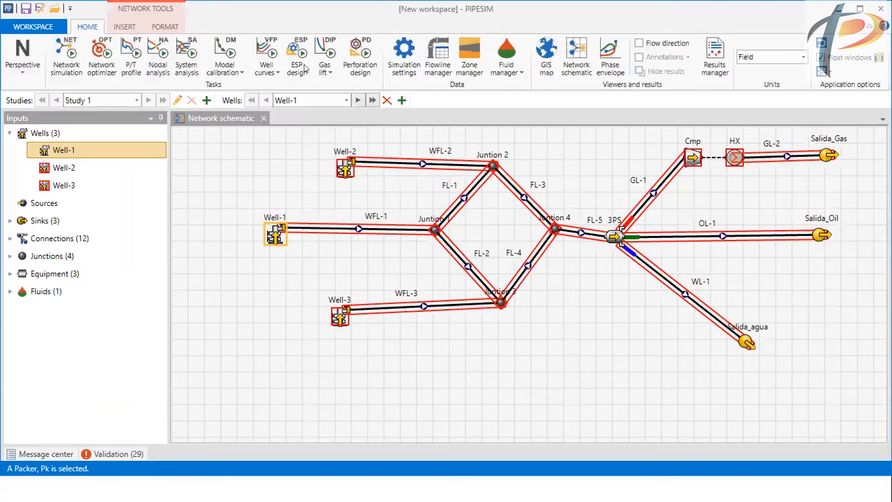
click(507, 55)
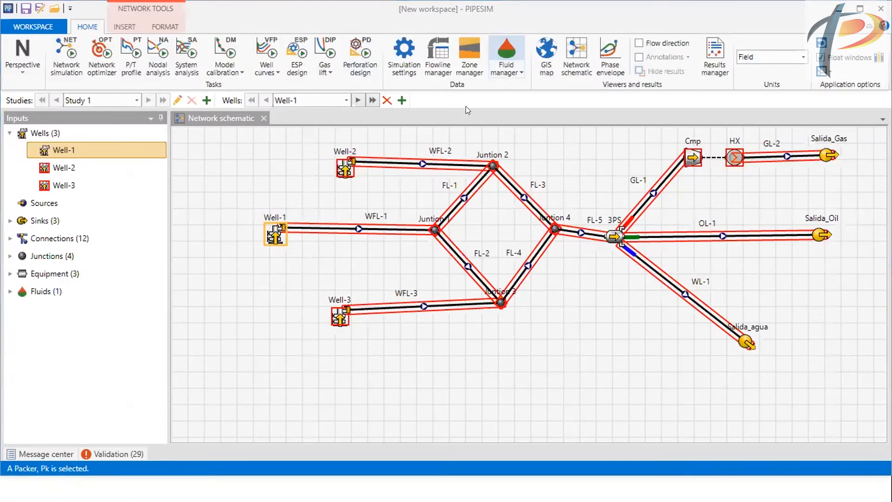
click(188, 70)
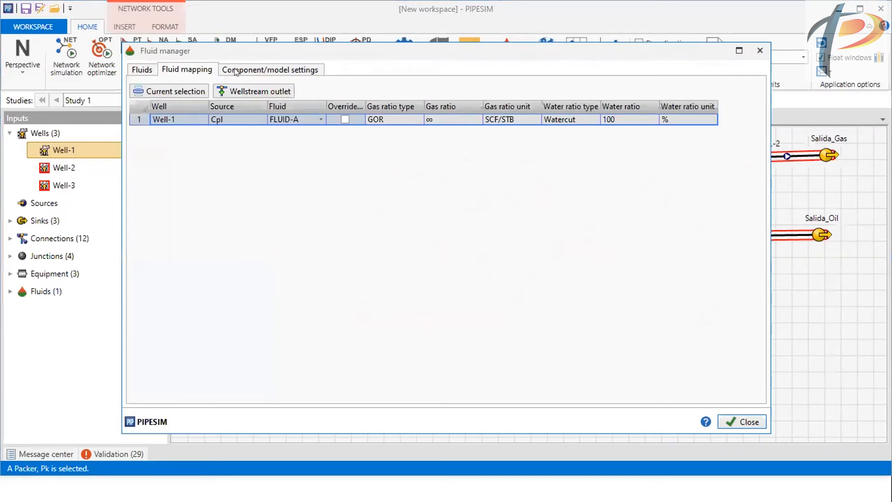
click(241, 69)
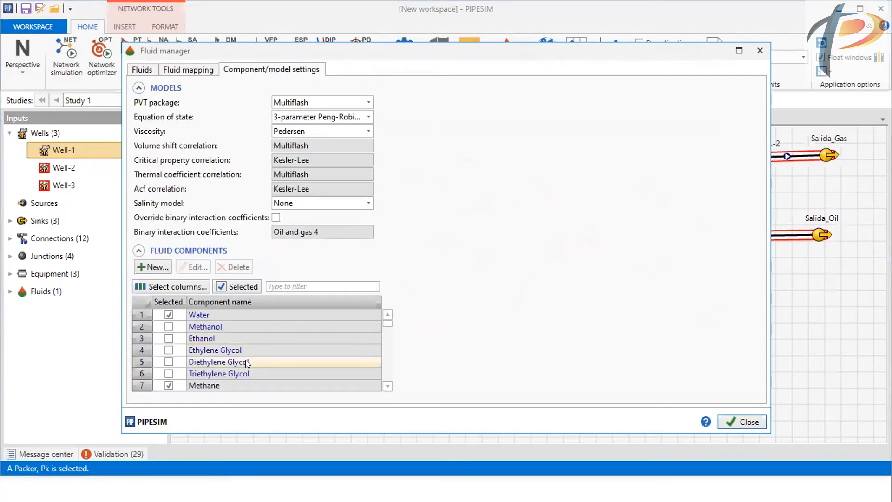
click(387, 385)
click(384, 385)
click(384, 385)
click(384, 385)
click(169, 361)
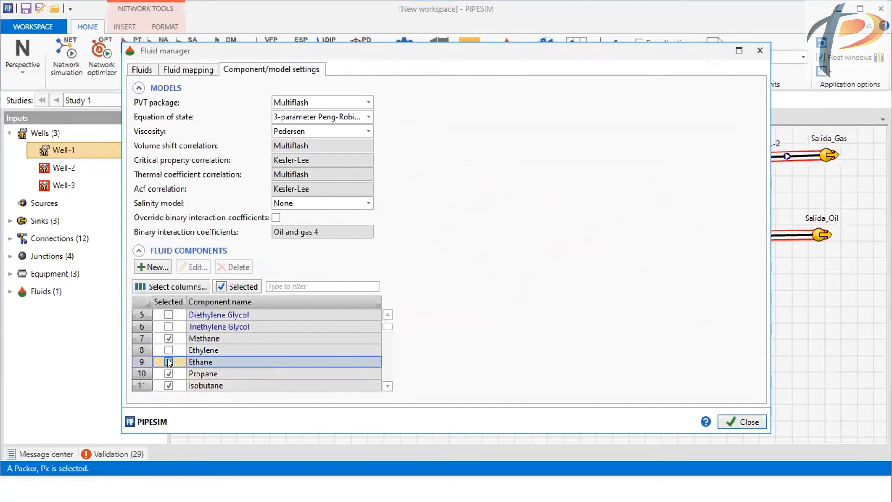
click(747, 422)
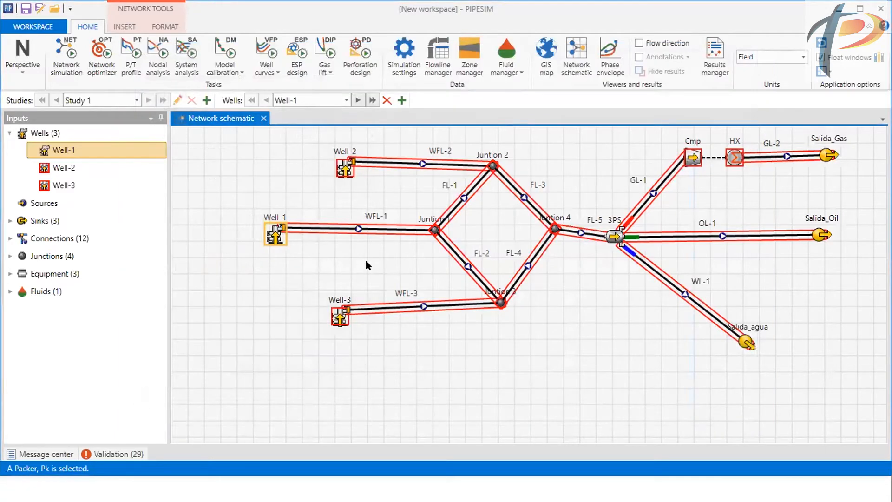
Reopen FLUID-A for editing from the fluid model of Well-1's Cpl completion, accepting the shared-fluid warning
double_click(268, 236)
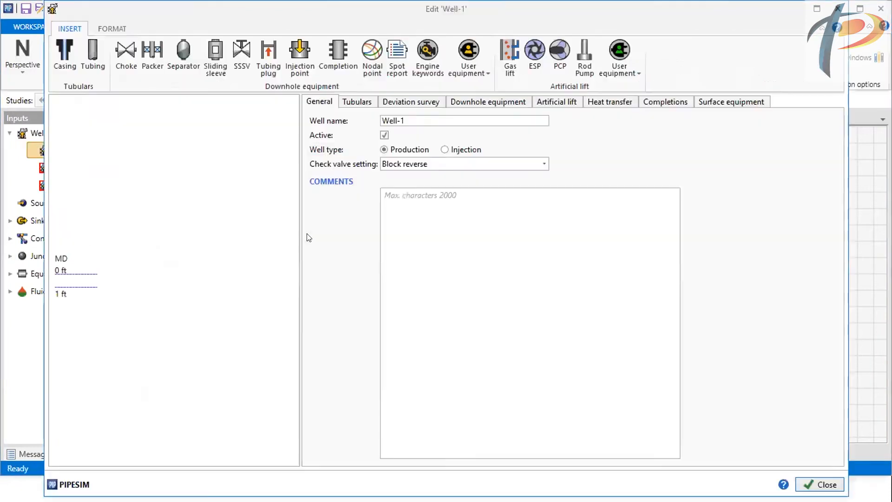
click(665, 101)
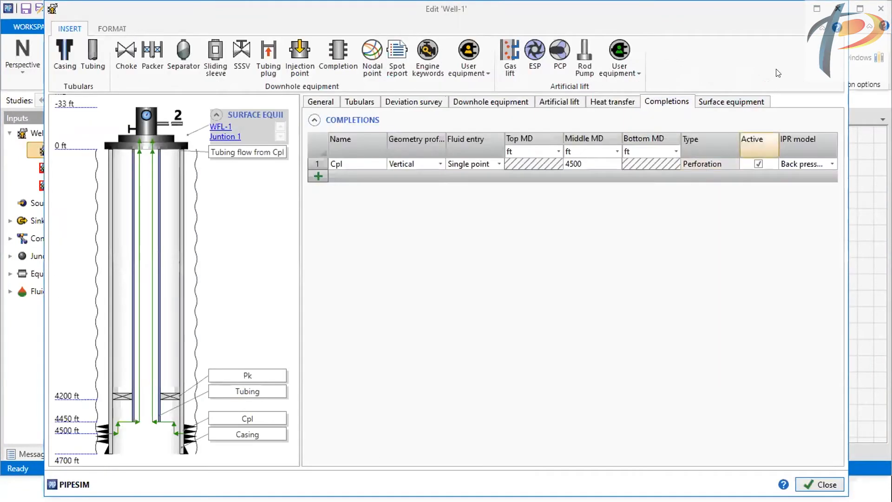
click(816, 8)
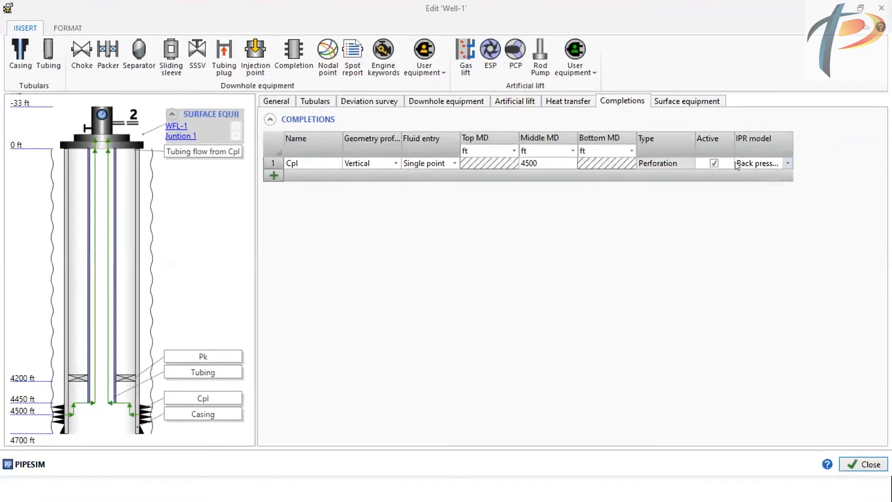
click(745, 161)
click(746, 161)
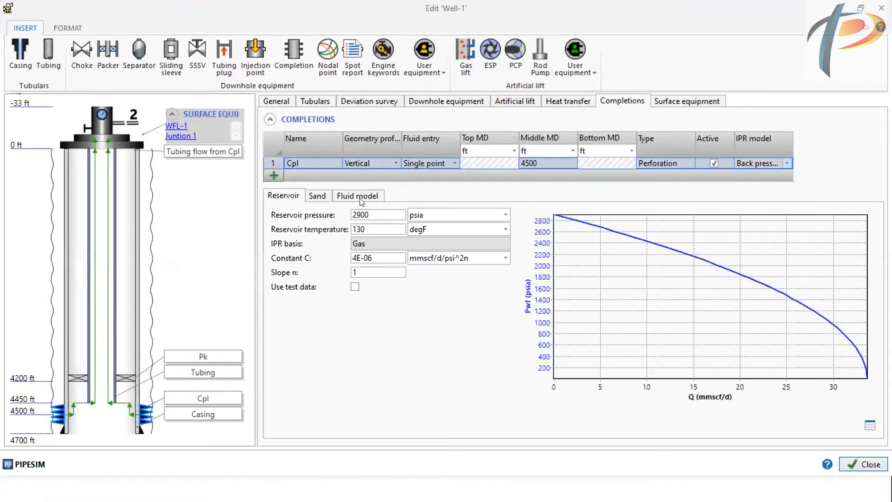
click(361, 197)
click(533, 213)
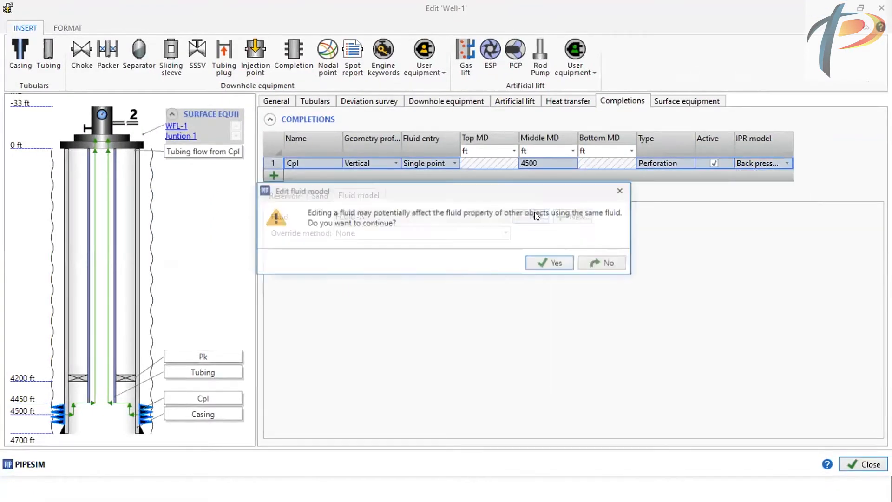
click(550, 258)
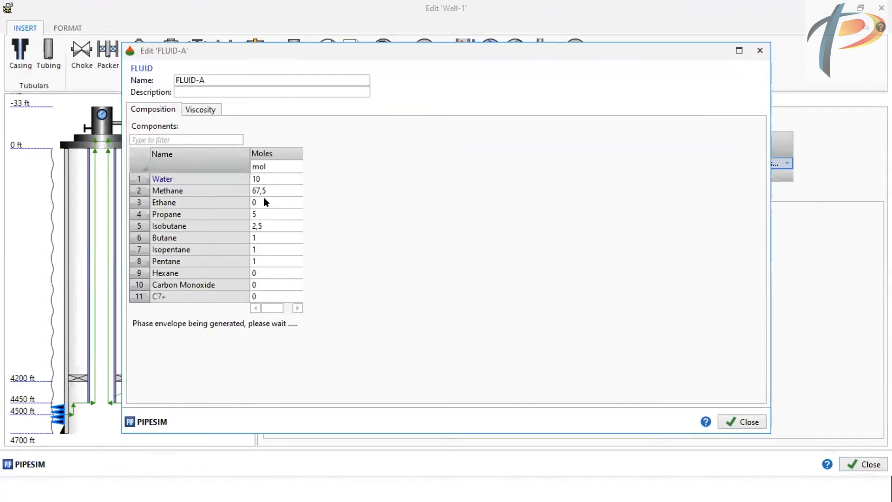
Set the moles of Ethane to 5, Propane to 2,5 and Isobutane to 1 in FLUID-A
click(263, 201)
text(5)
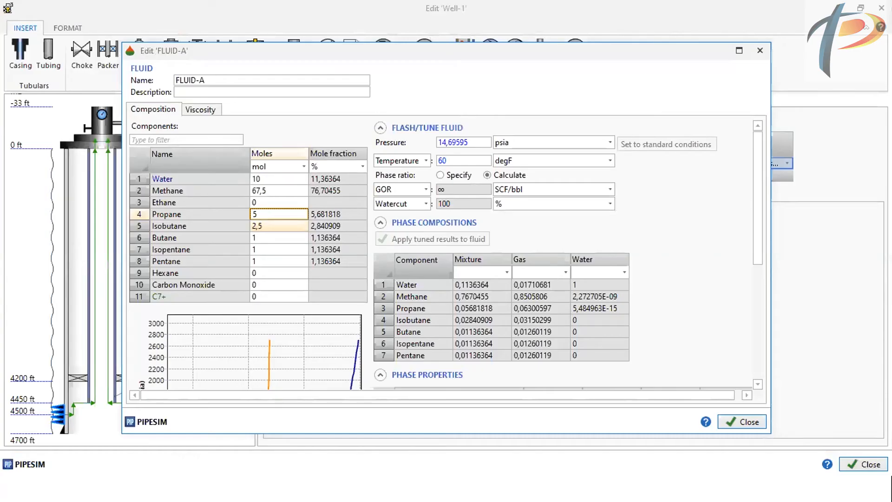
key(Up)
text(5)
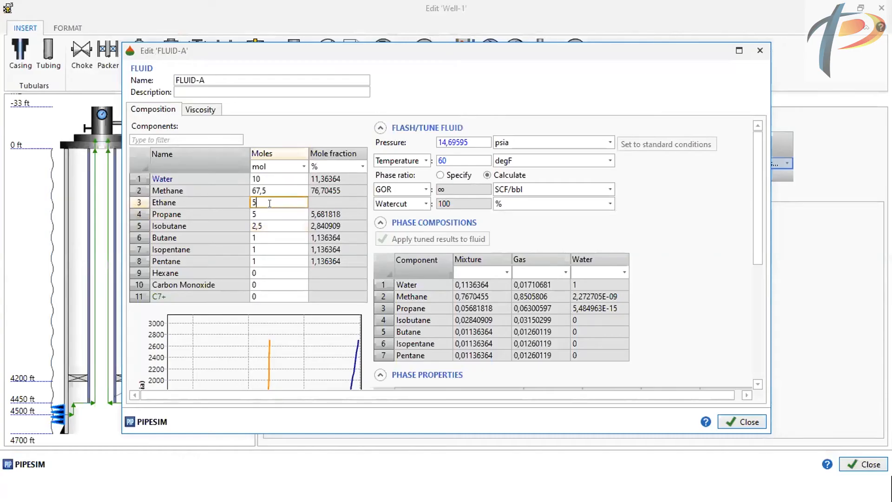
key(Return)
text(2,5)
key(Return)
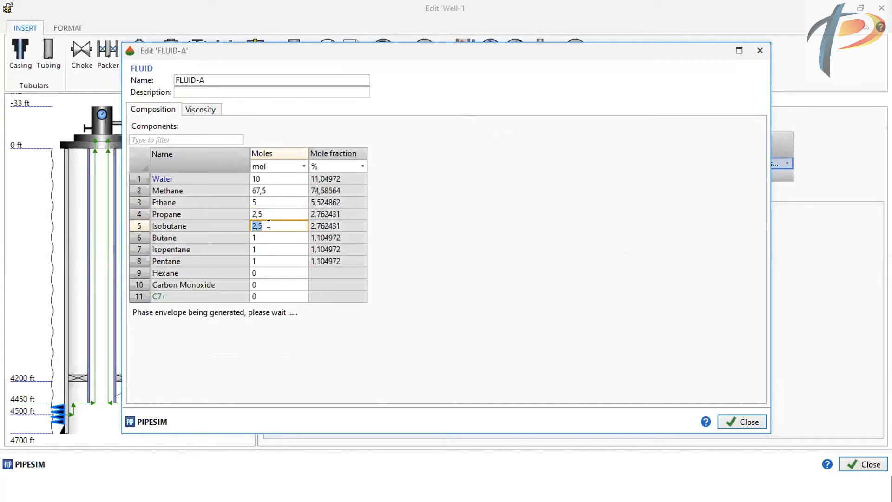
text(1)
Set the moles of Pentane and Hexane in FLUID-A to 0,5 each
click(260, 262)
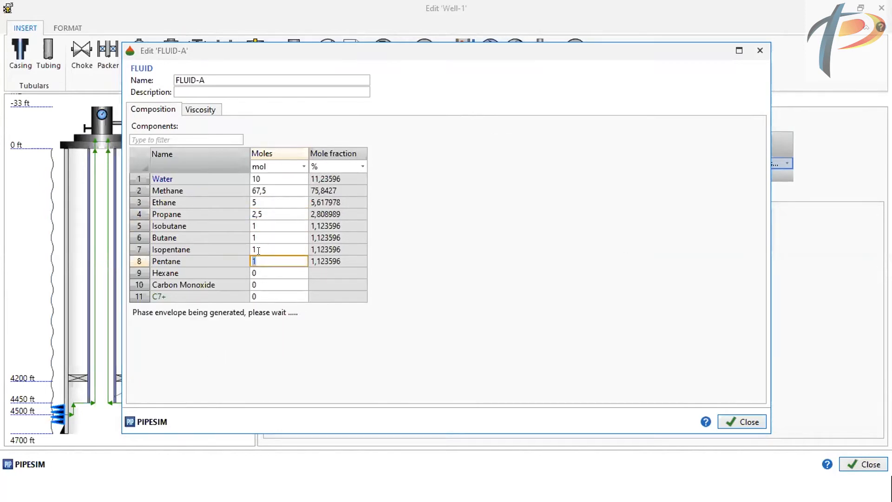
text(0,5)
click(267, 276)
text(0,5)
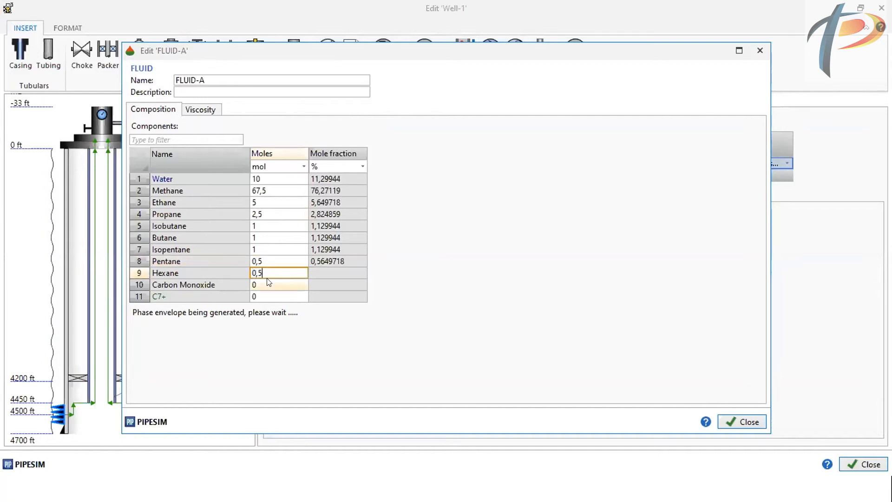
key(Return)
Check the Carbon Dioxide row on the reference slide and set FLUID-A's Carbon Monoxide moles to 2,5 in PIPESIM
key(alt+Tab)
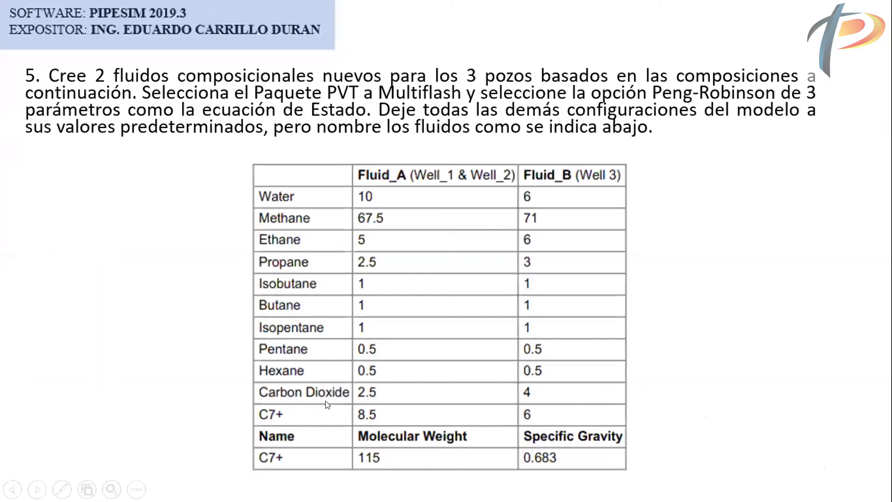
key(alt+Tab)
click(260, 283)
text(2,5)
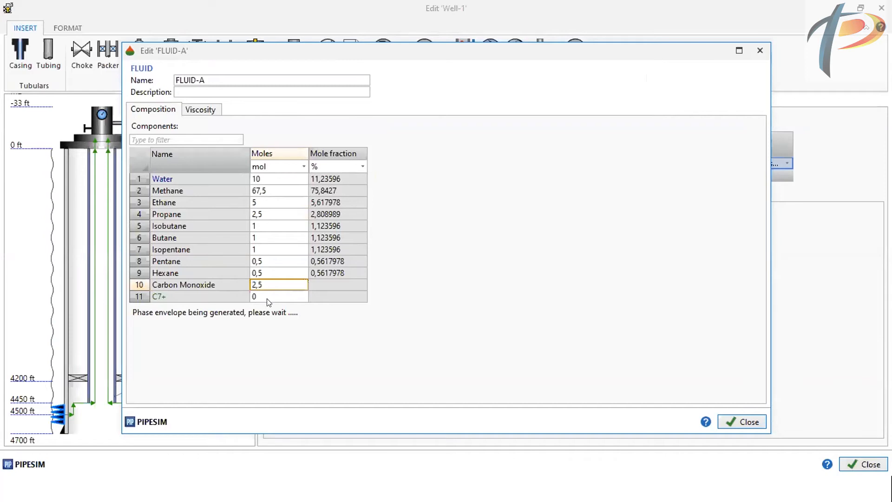
key(Return)
Look up the C7+ amount for Fluid_A on the reference slide and set its moles to 8,5 in PIPESIM
key(alt+Tab)
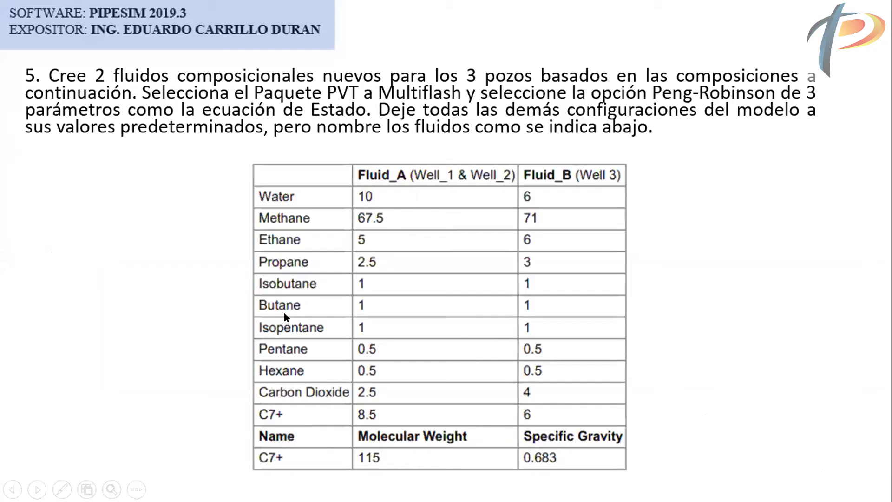
key(alt+Tab)
click(267, 293)
text(8,)
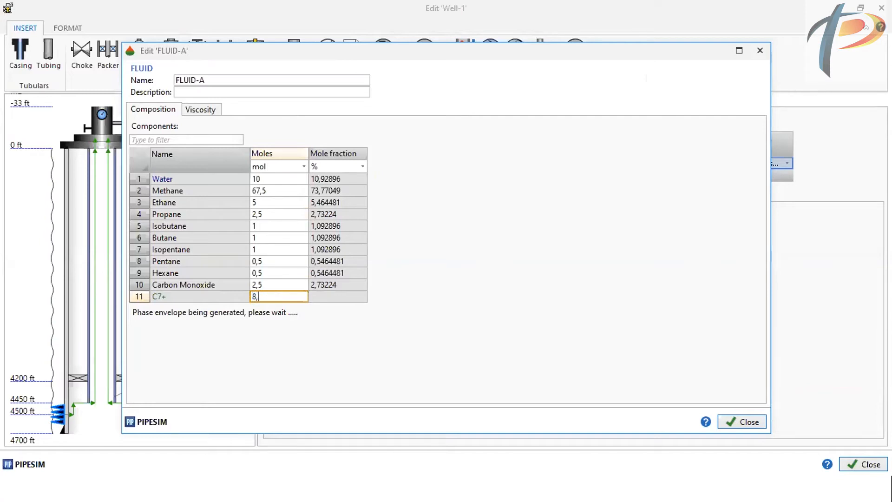
text(5)
click(263, 260)
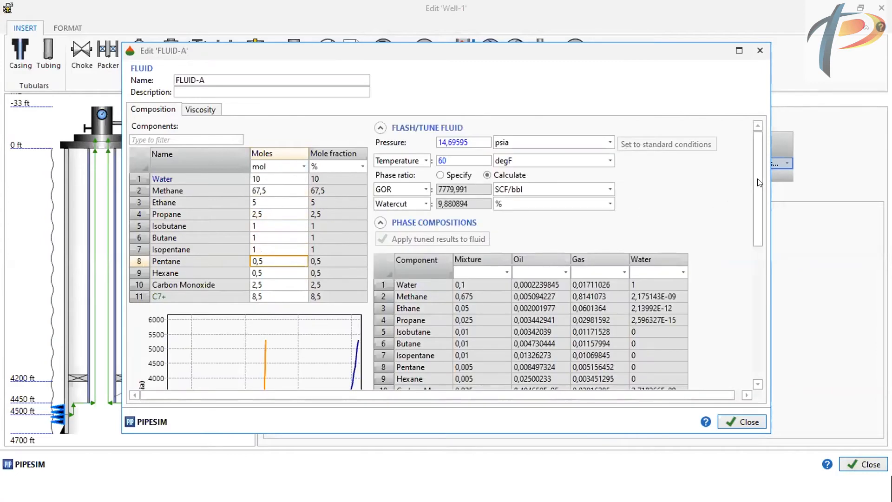
Examine FLUID-A's phase envelope, phase compositions and the mixture, oil and gas columns of its phase properties
scroll(757, 213, down, 3)
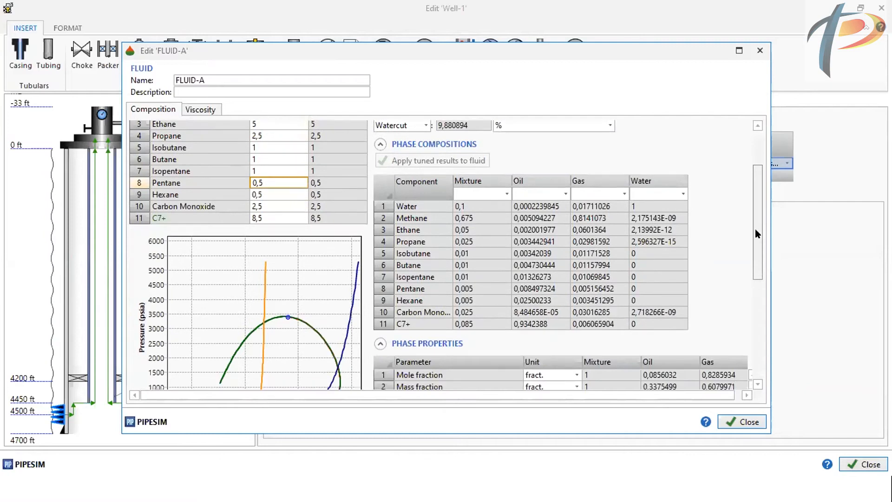
scroll(755, 233, down, 8)
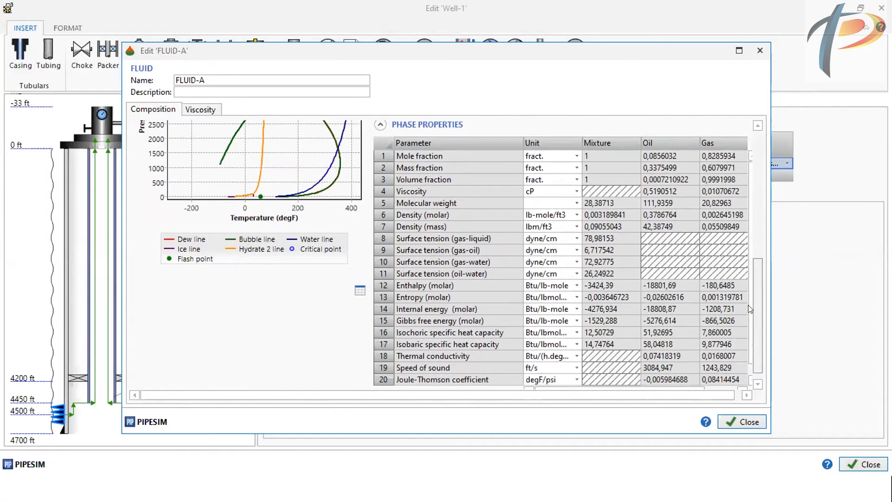
scroll(754, 292, up, 2)
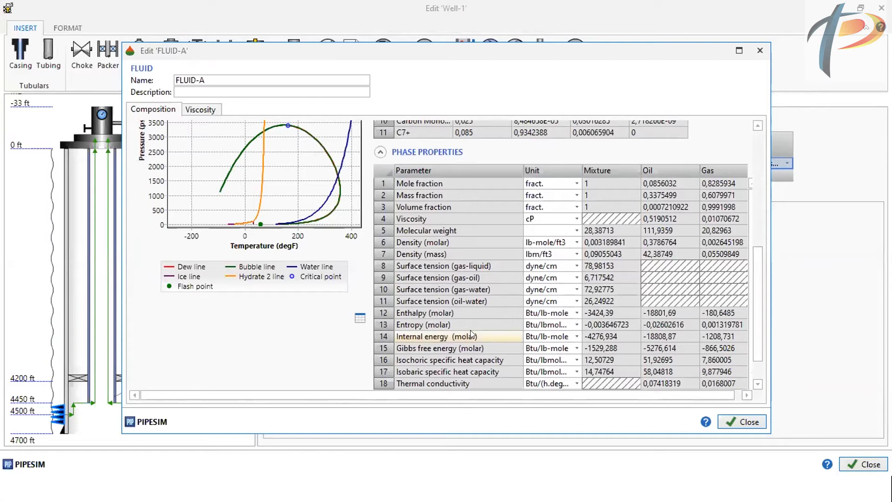
click(451, 255)
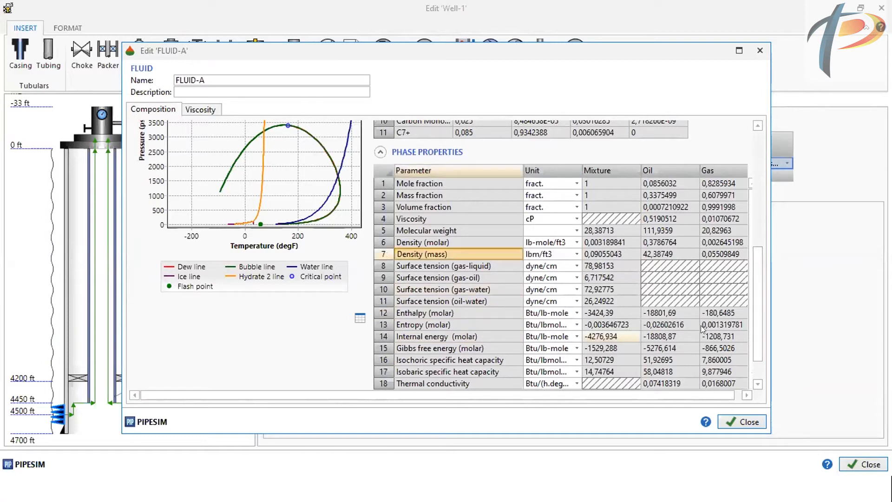
scroll(755, 297, down, 2)
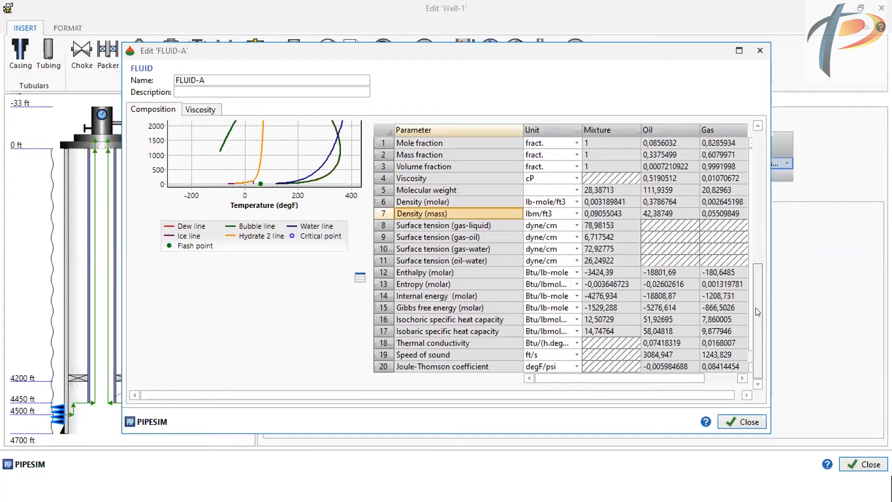
scroll(757, 300, up, 1)
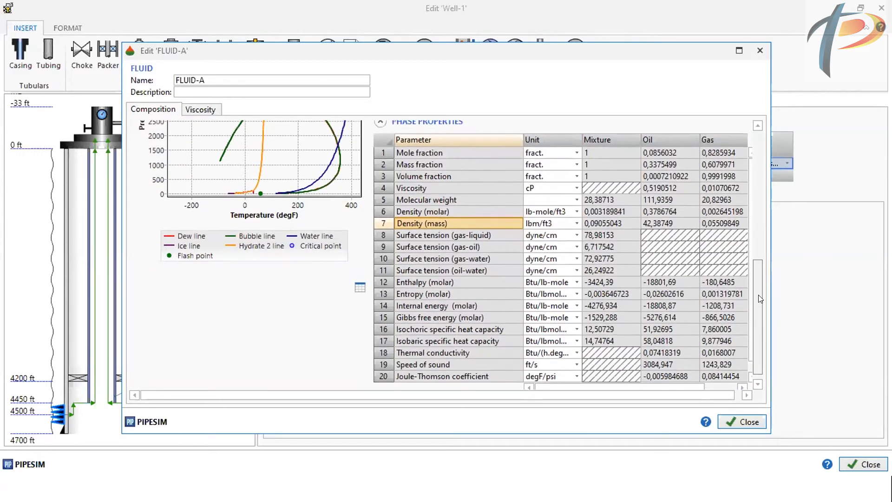
scroll(759, 299, up, 1)
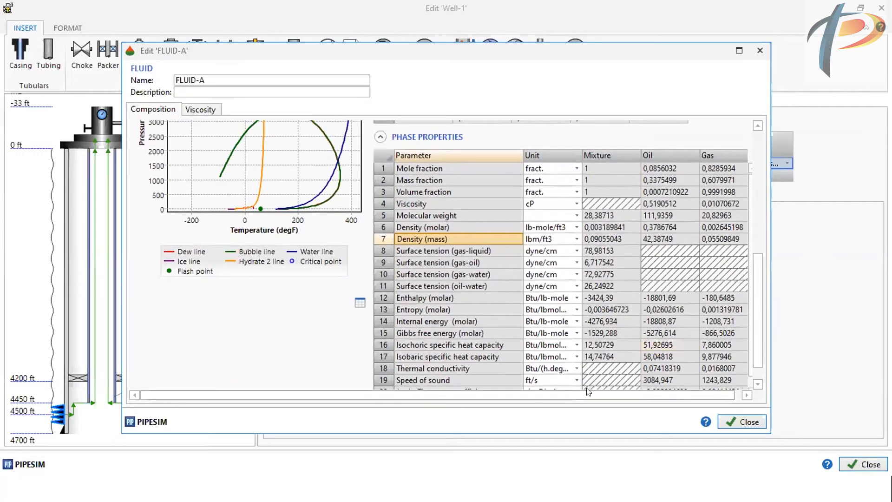
drag(588, 391, 594, 392)
drag(663, 152, 701, 157)
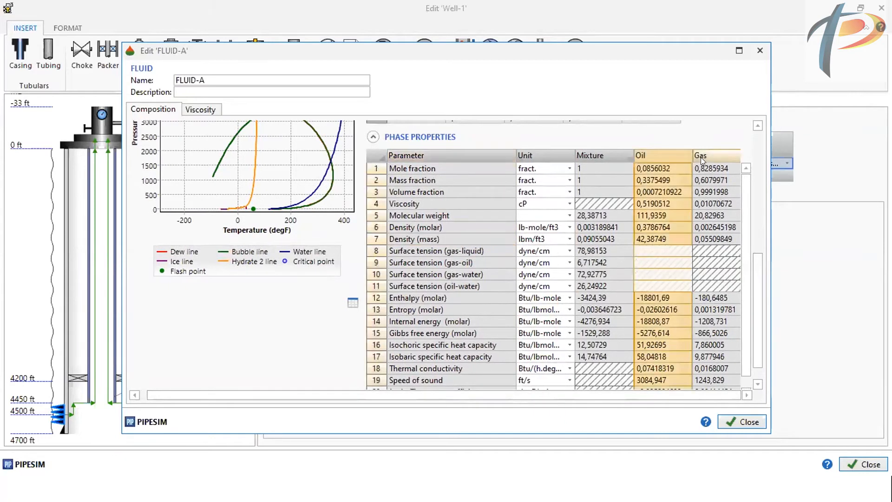
click(605, 154)
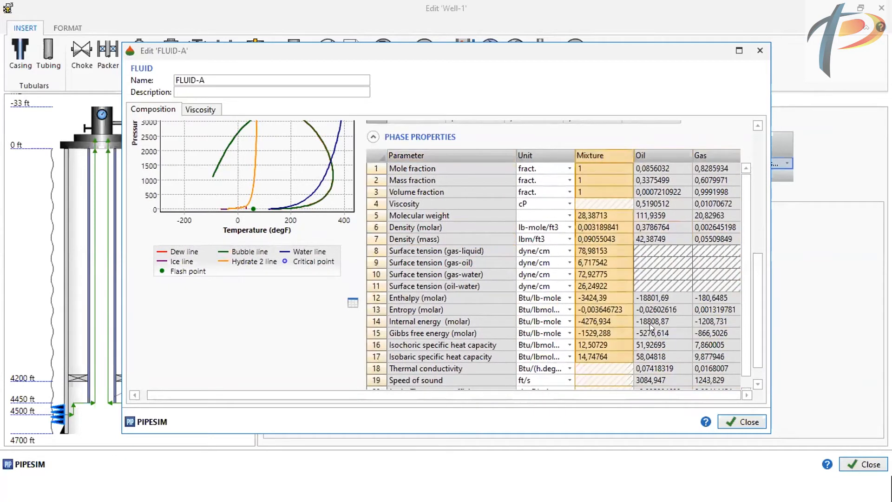
Close the FLUID-A and Well-1 editors, check the composition table on the reference slide and return to PIPESIM's network schematic
click(727, 421)
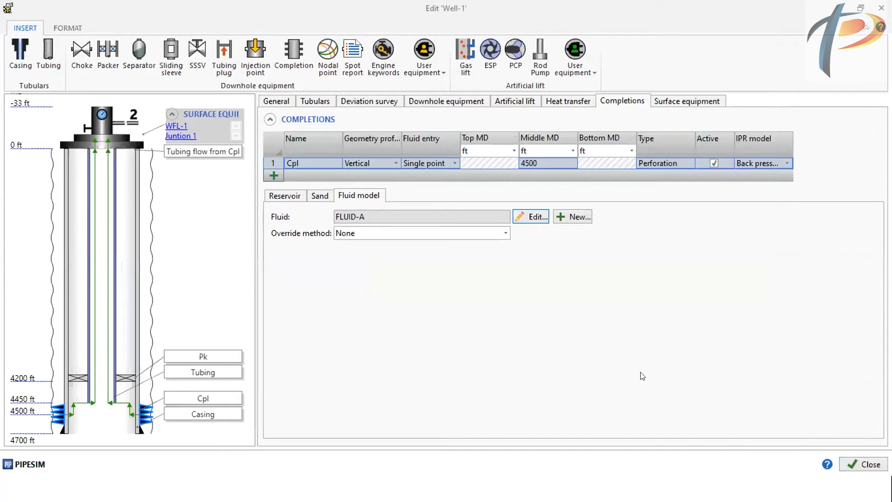
click(862, 463)
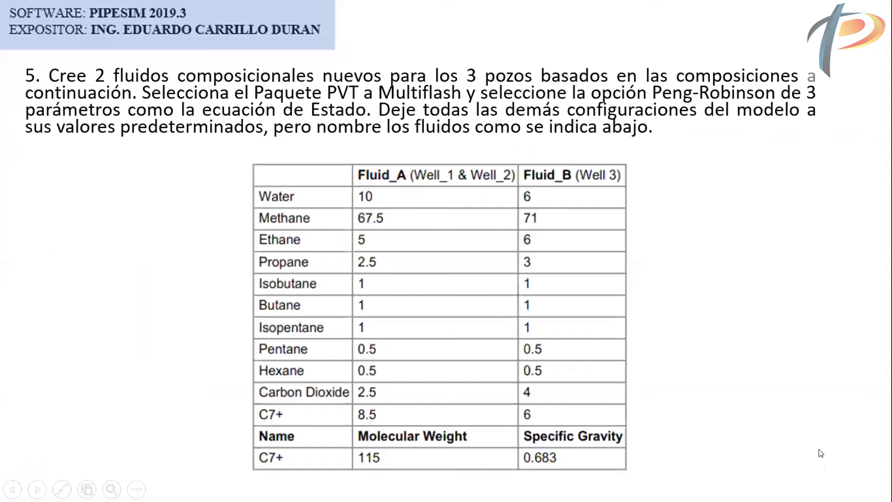
key(alt+Tab)
click(285, 254)
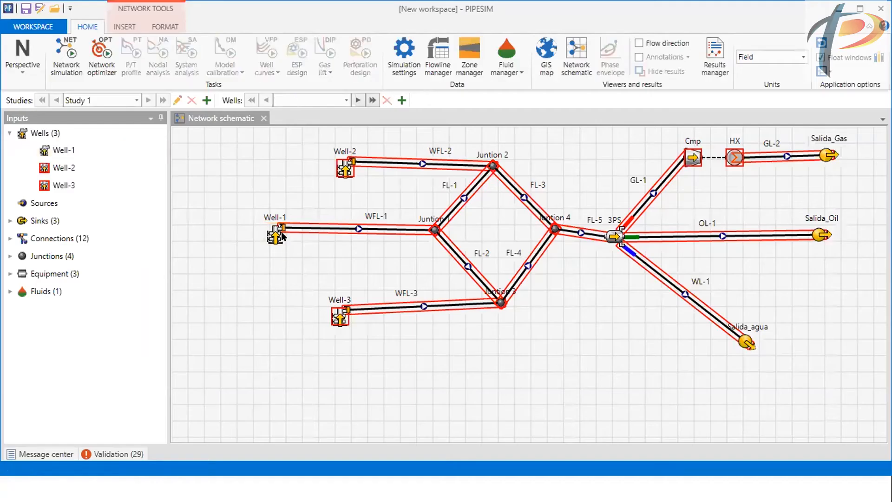
Open Well-2 from the network schematic for editing and add a casing and a tubing to its tubulars
click(275, 235)
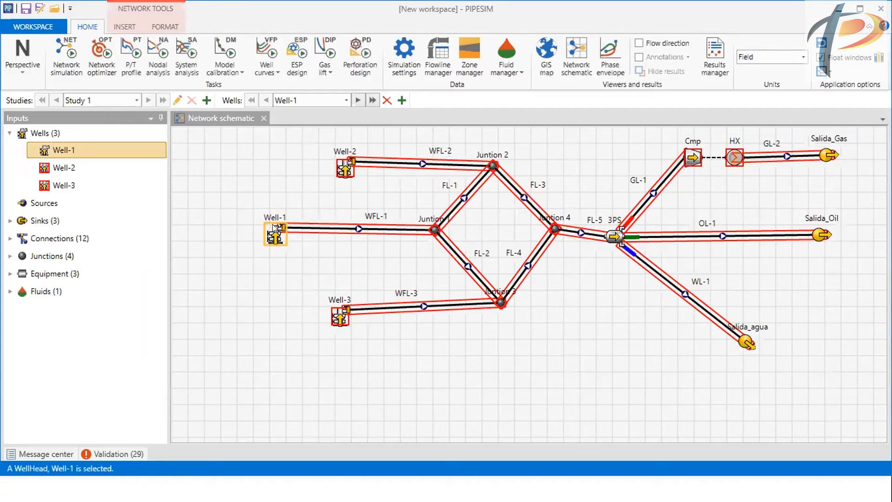
click(259, 205)
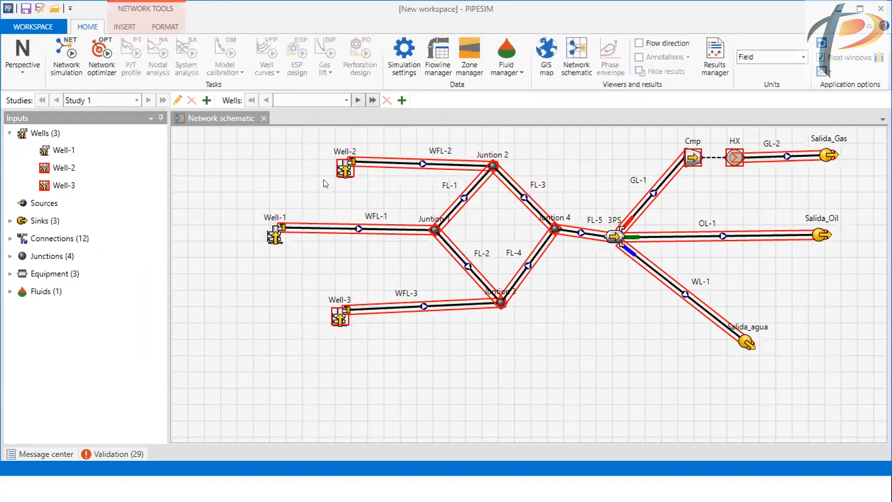
click(342, 166)
double_click(345, 166)
click(358, 102)
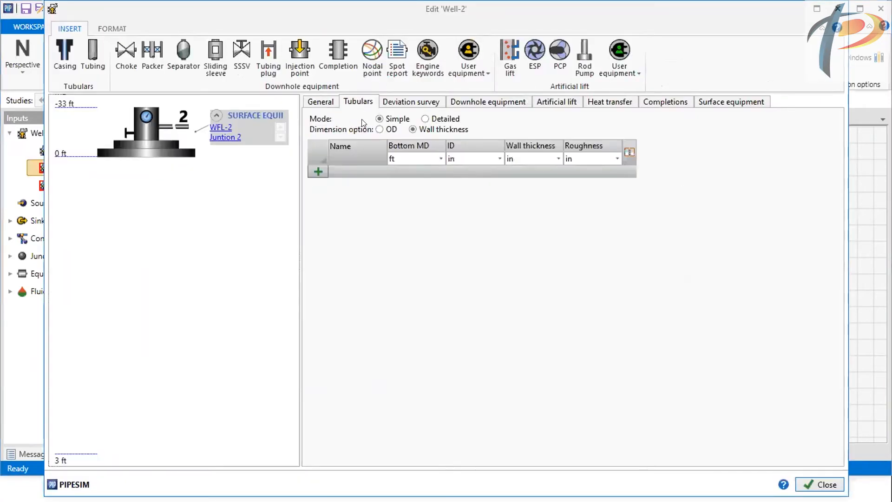
click(318, 171)
click(318, 183)
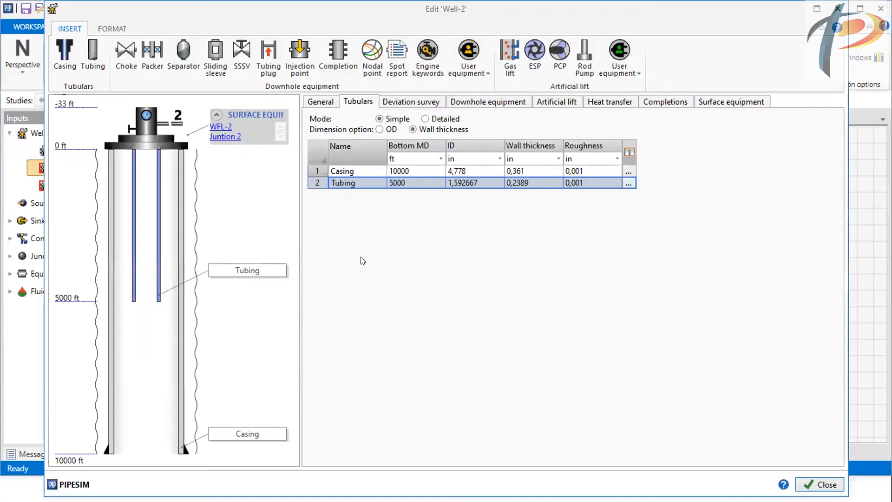
Look up Well_2's casing depth on the reference slide and set the casing bottom MD to 4600 ft in PIPESIM
key(alt+Tab)
click(200, 360)
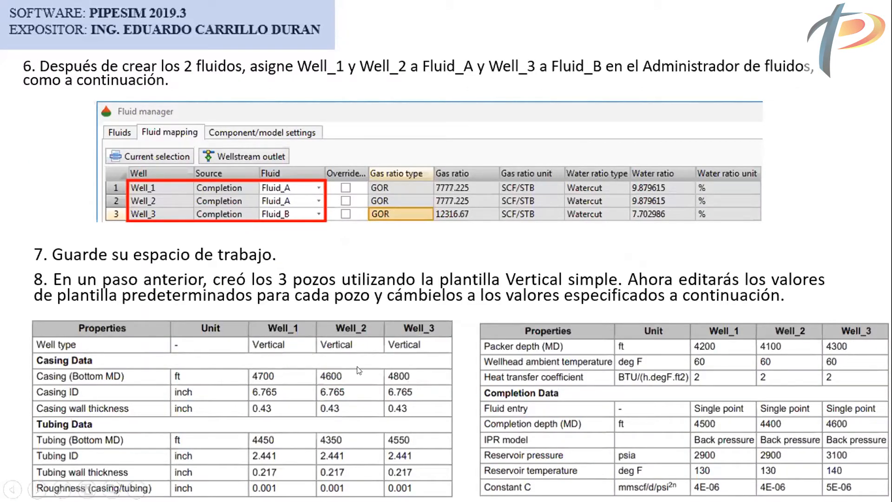
key(alt+Tab)
click(412, 171)
text(4600)
key(Return)
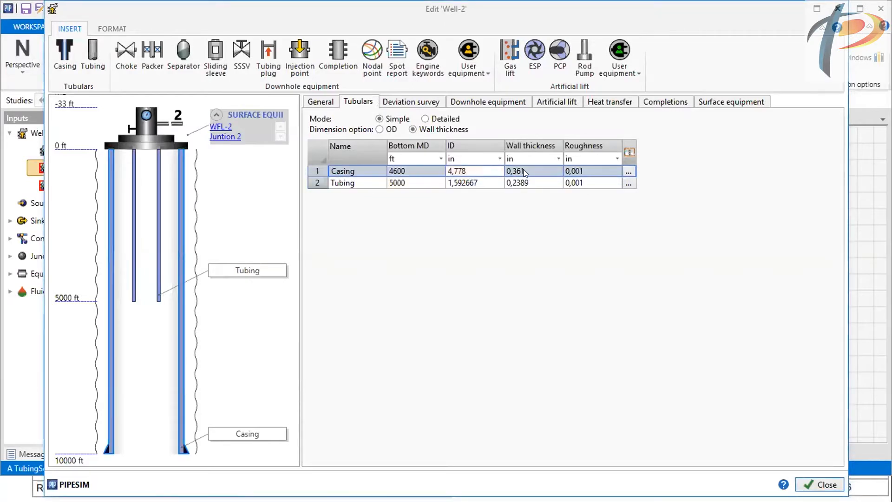
Check the casing ID on the reference slide and assign Well-2 the API N80 casing with 6,765 in ID from PIPESIM's casing catalog
key(alt+Tab)
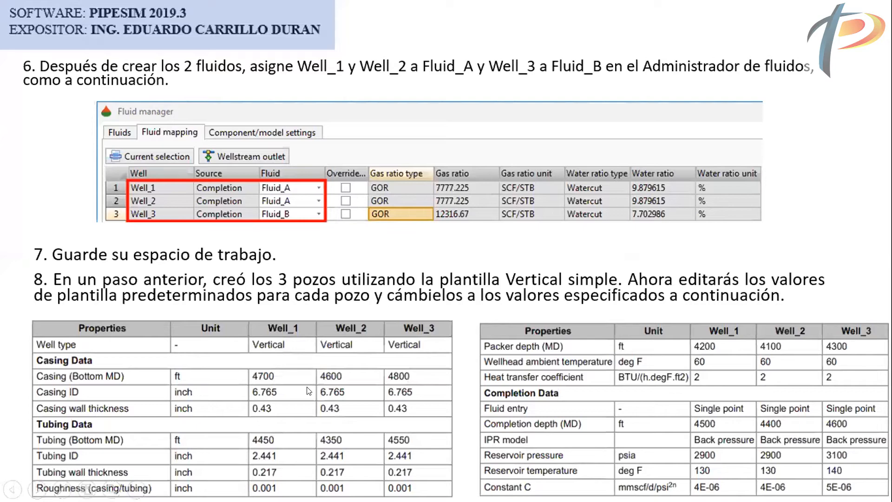
key(alt+Tab)
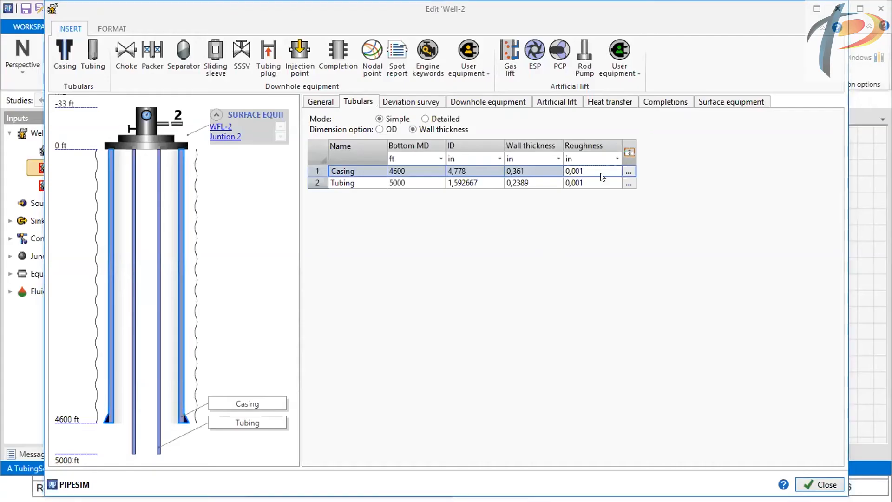
double_click(477, 171)
click(405, 95)
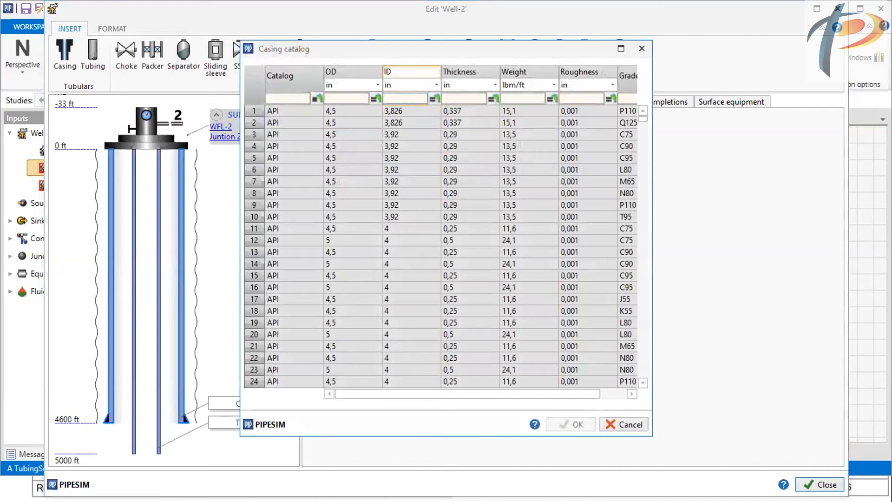
text(6)
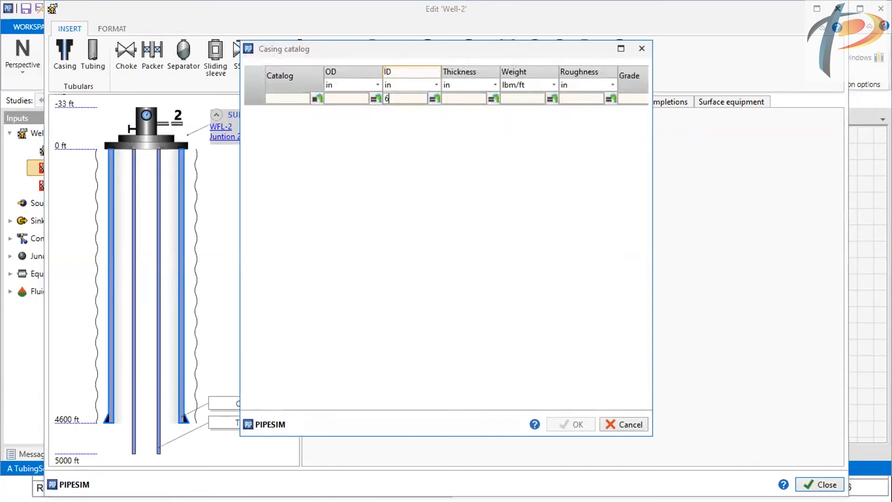
text(,765)
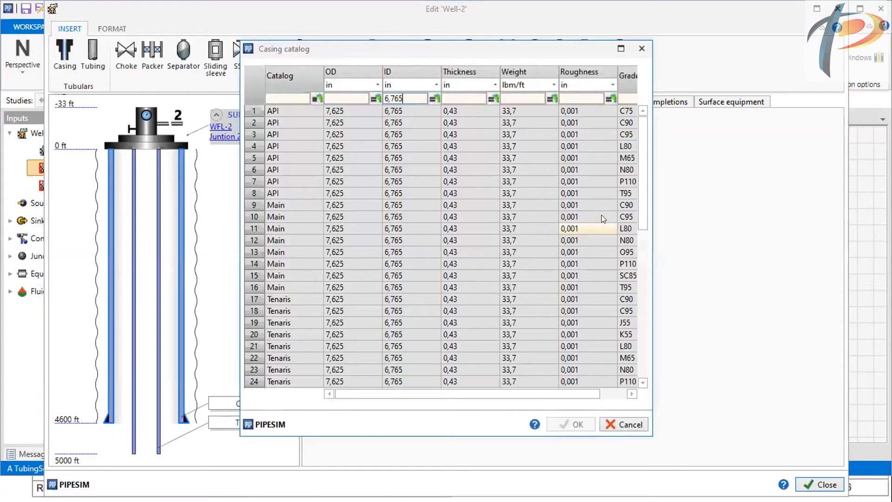
click(612, 169)
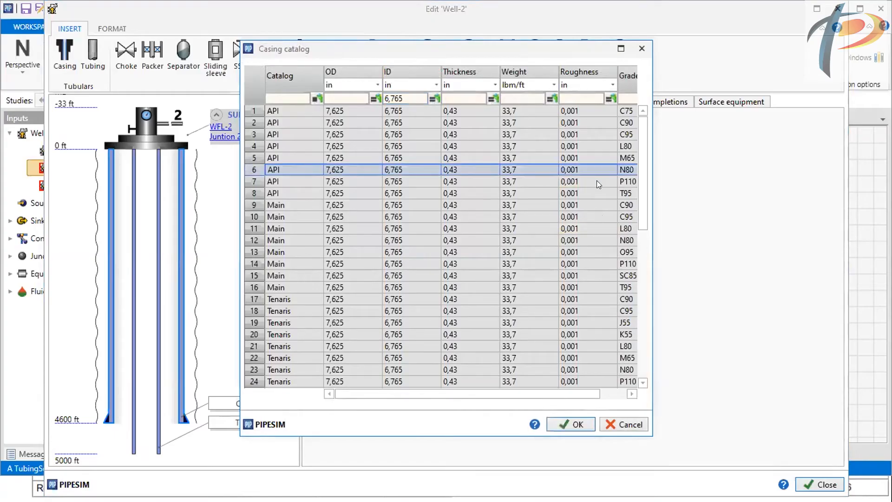
click(568, 422)
Check Well_2's tubing depth on the reference slide and set the tubing bottom MD to 4350 ft in PIPESIM
click(389, 185)
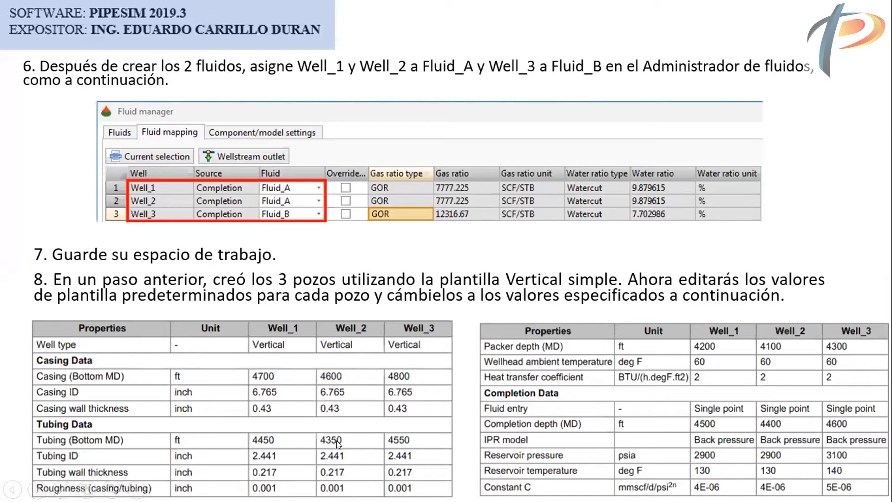
click(415, 182)
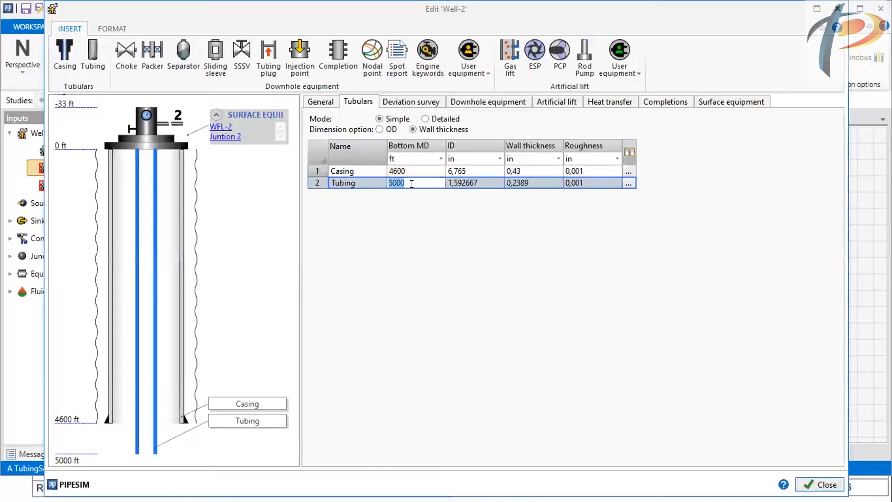
text(5)
text(43)
text(50)
click(484, 181)
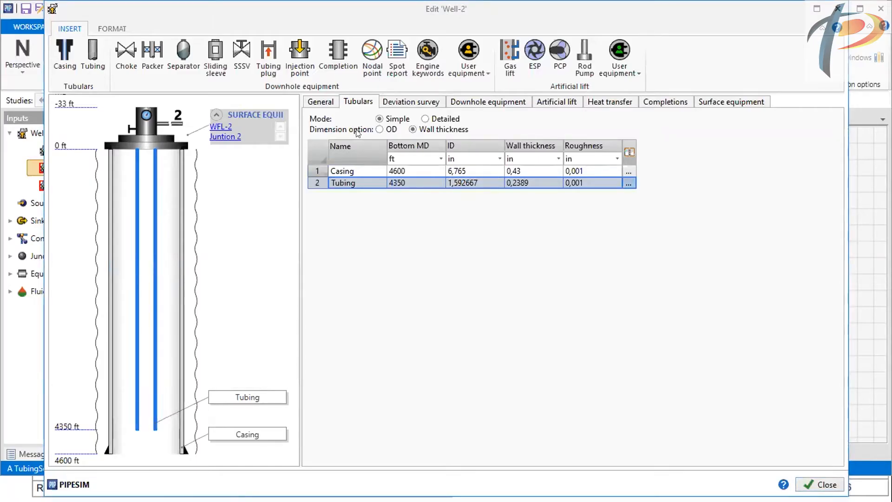
Assign Well-2's tubing the API N80 entry with 2,441 in ID and 6,4 lbm/ft weight from the tubing catalog
click(629, 182)
click(412, 98)
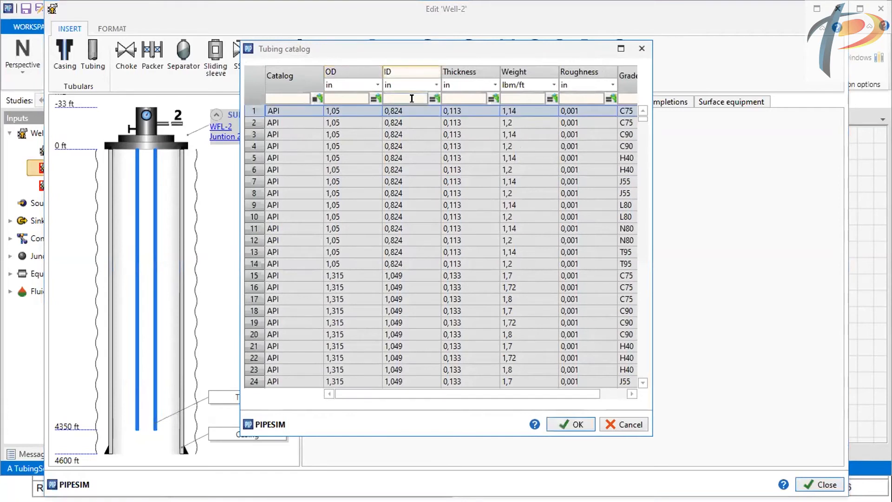
text(2,)
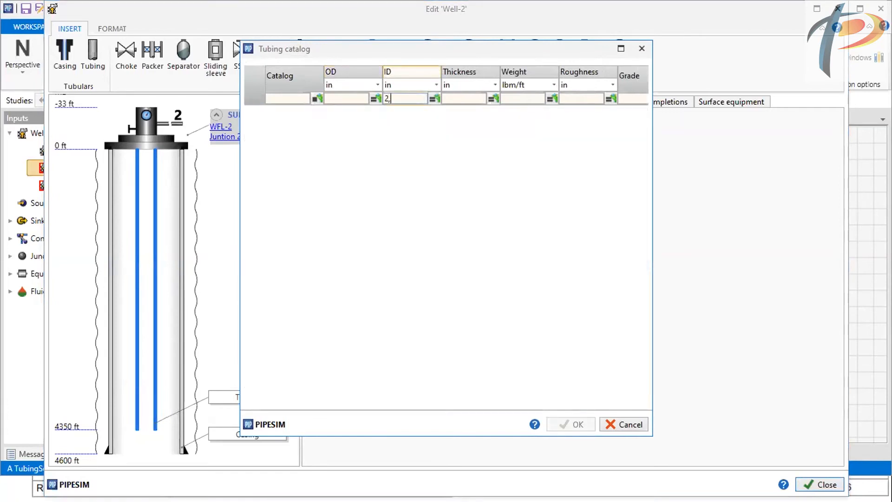
text(441)
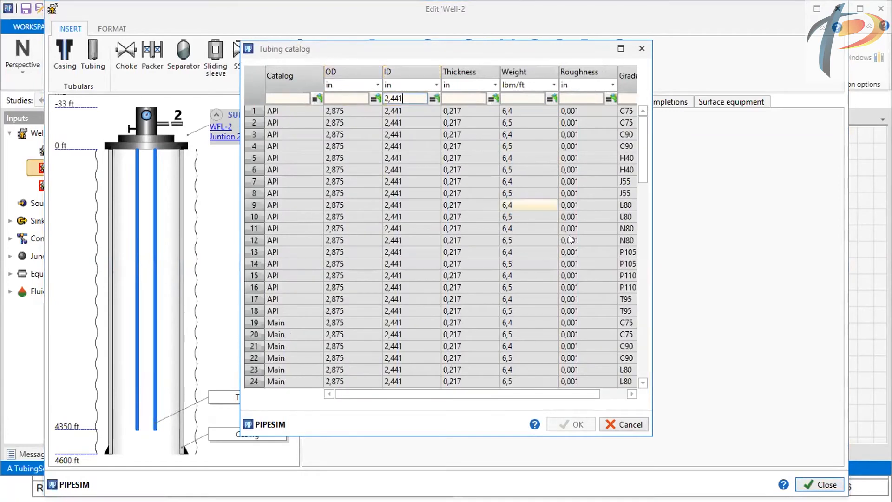
click(597, 225)
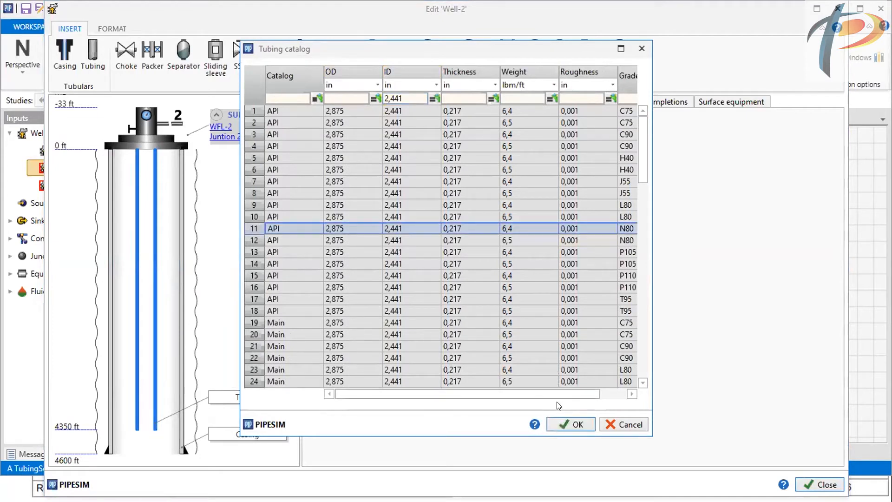
click(557, 421)
Add a packer to Well-2's downhole equipment at a measured depth of 4100 ft
click(428, 101)
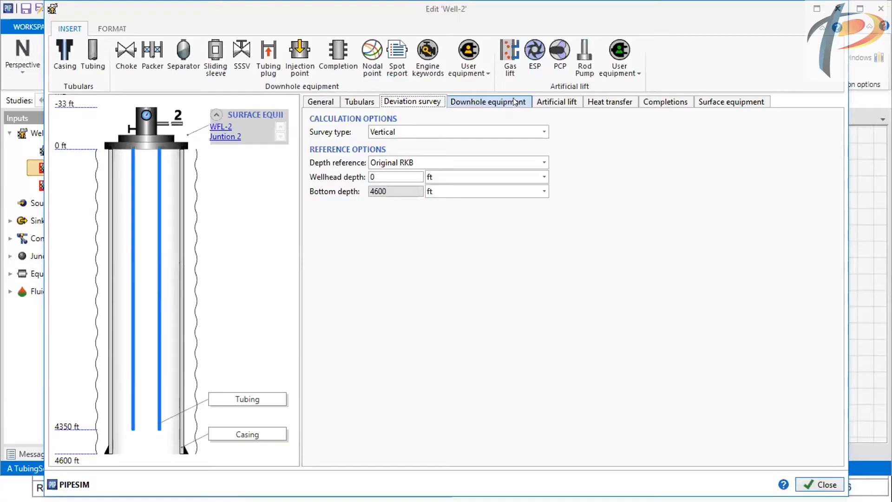
click(511, 102)
click(315, 150)
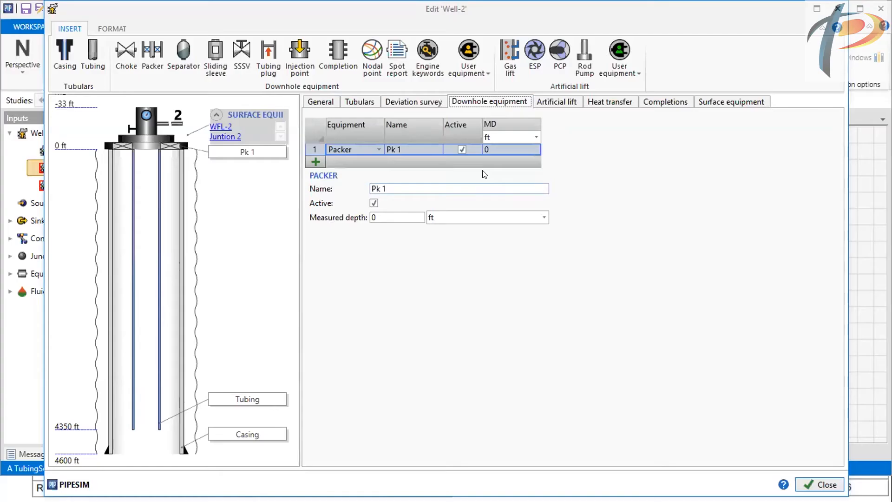
click(488, 148)
text(4100)
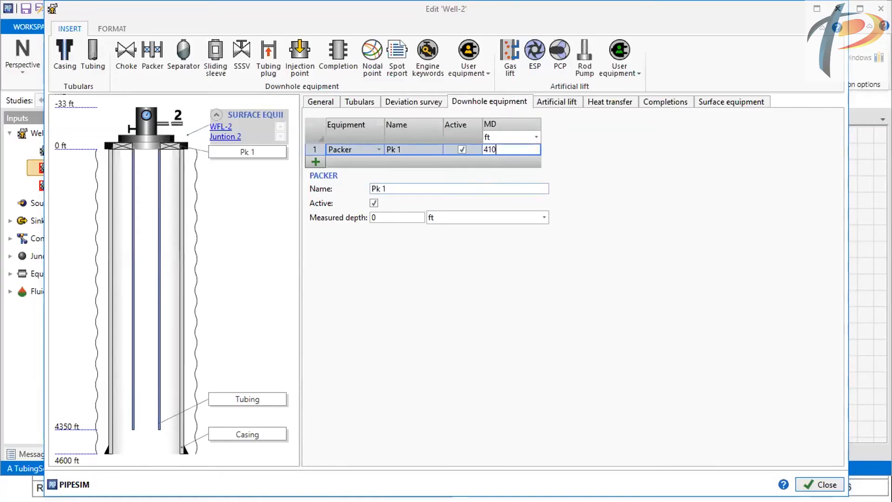
click(422, 185)
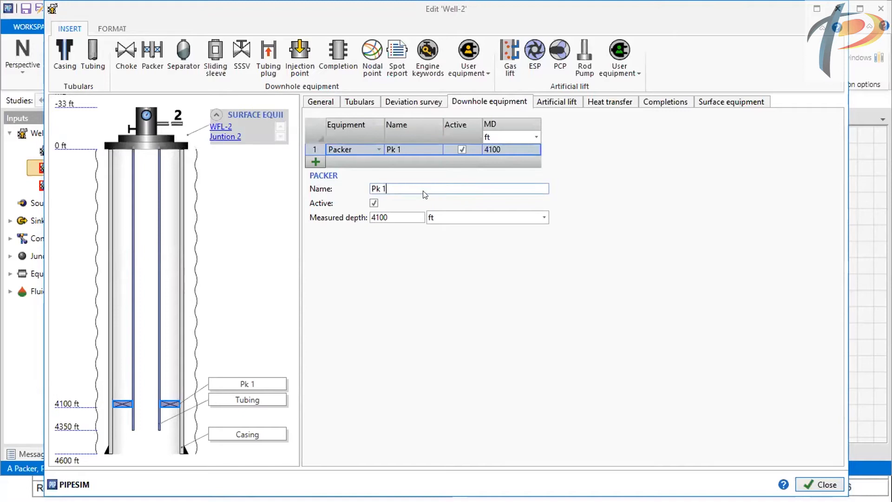
Compare Well-2's heat transfer coefficient and wellhead soil temperature in PIPESIM with the values on the reference slide
click(575, 103)
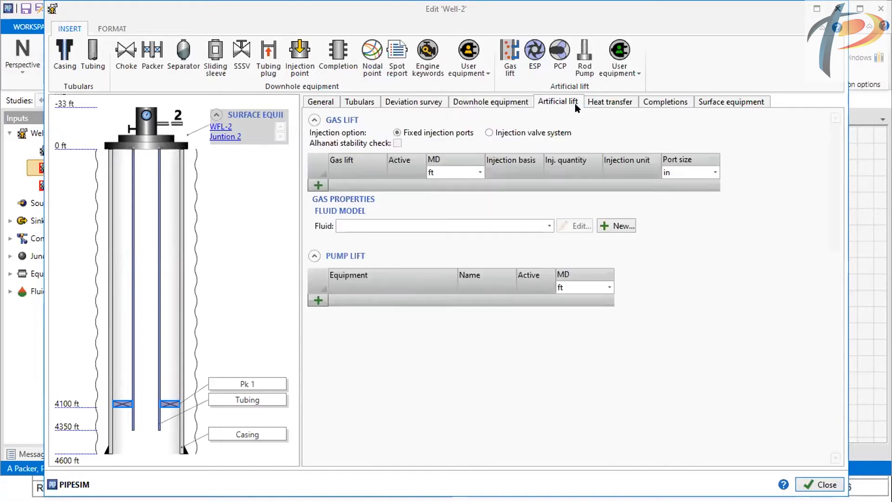
click(600, 103)
key(alt+Tab)
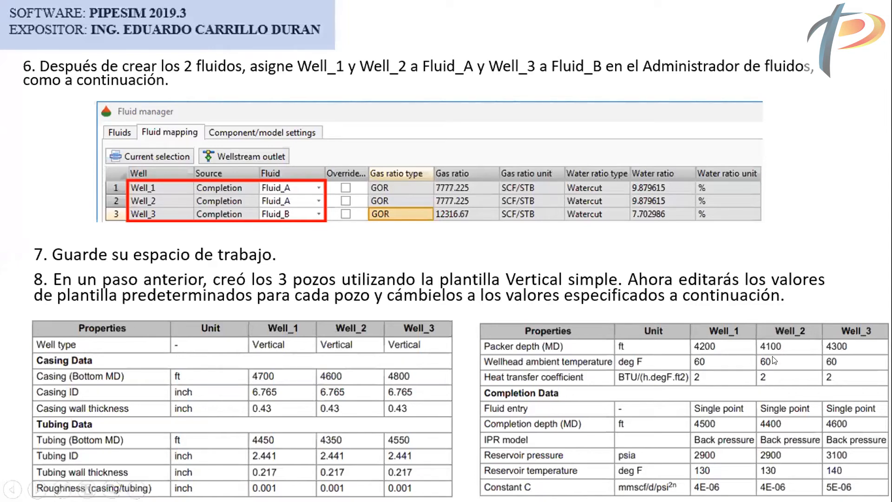
key(alt+Tab)
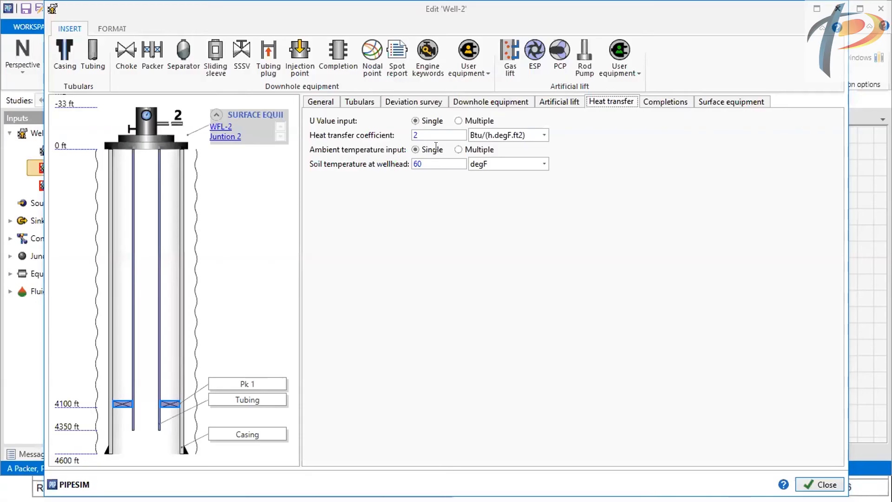
Add a completion to Well-2 and set its middle MD to 4400 ft in PIPESIM according to the reference slide
click(670, 105)
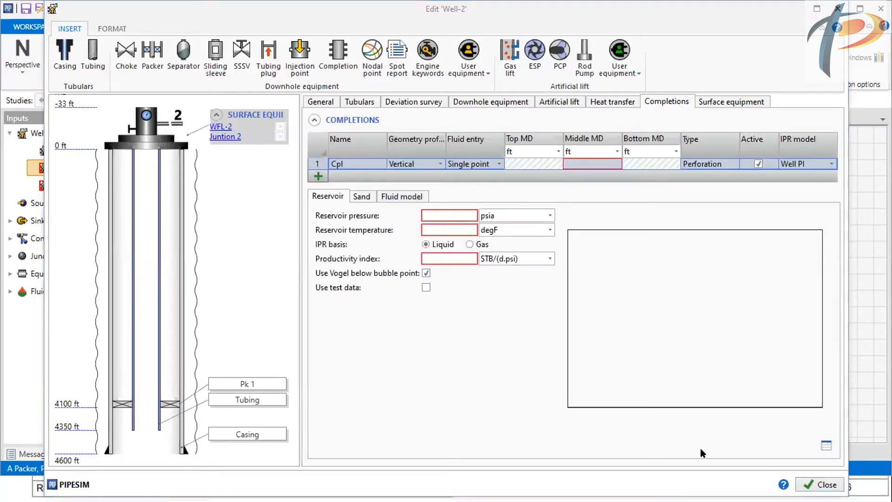
key(alt+Tab)
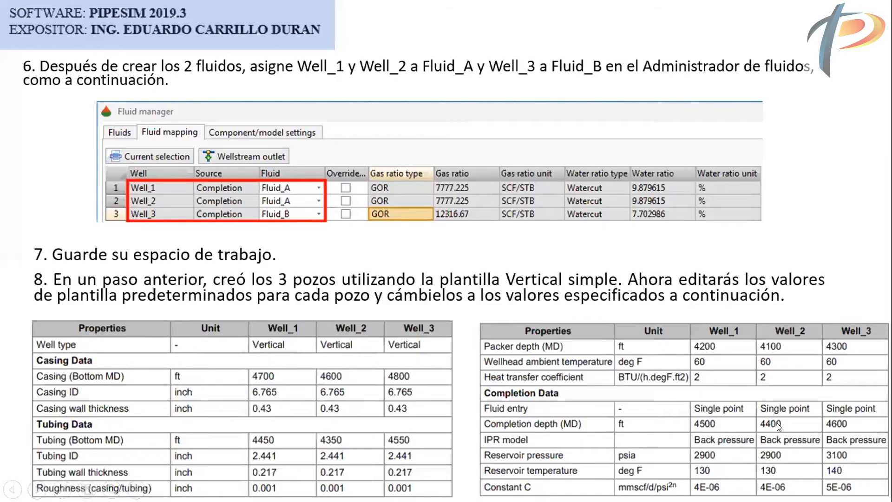
key(alt+Tab)
click(581, 162)
text(4400)
click(450, 216)
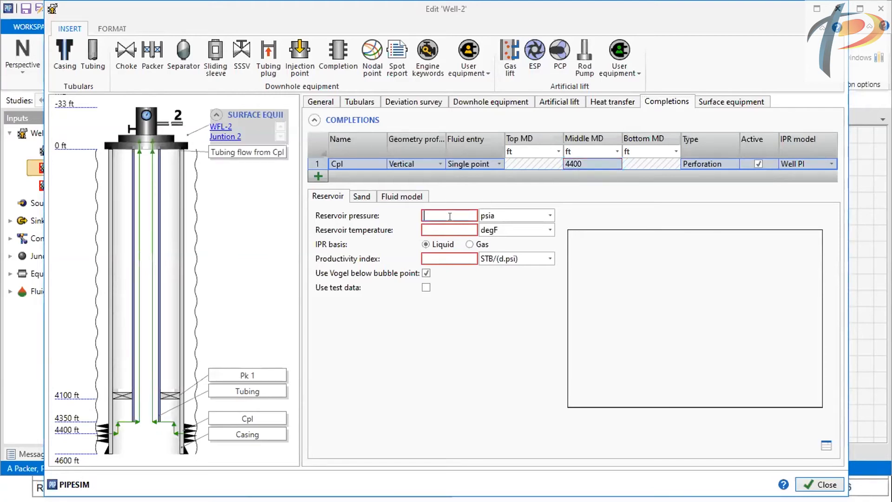
Check the IPR model on the reference slide and set Well-2's completion to Back pressure in PIPESIM
key(alt+Tab)
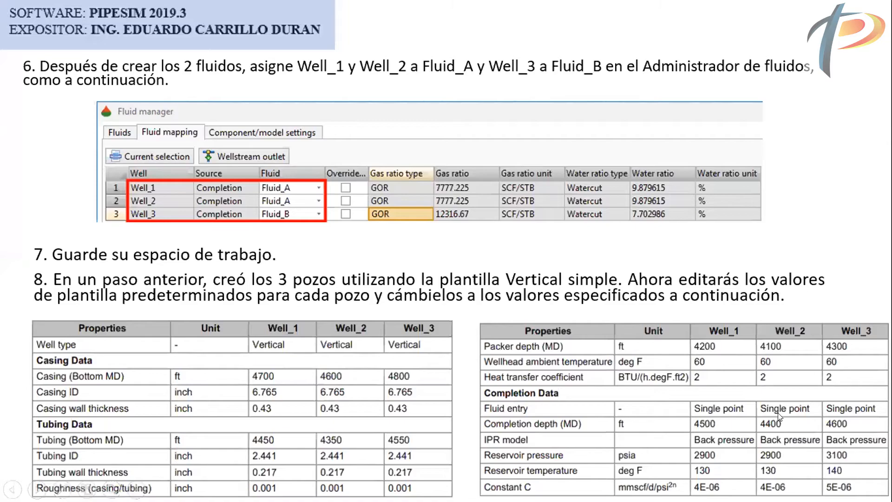
key(alt+Tab)
click(788, 162)
click(788, 162)
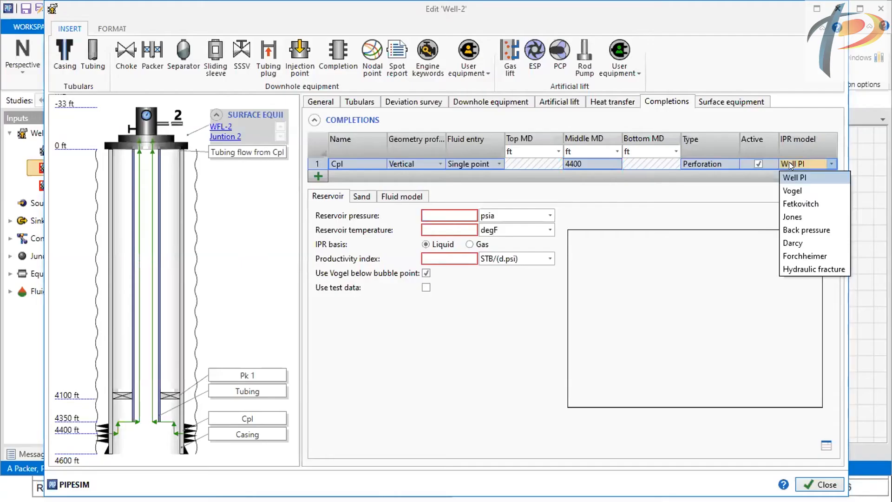
click(796, 230)
click(422, 209)
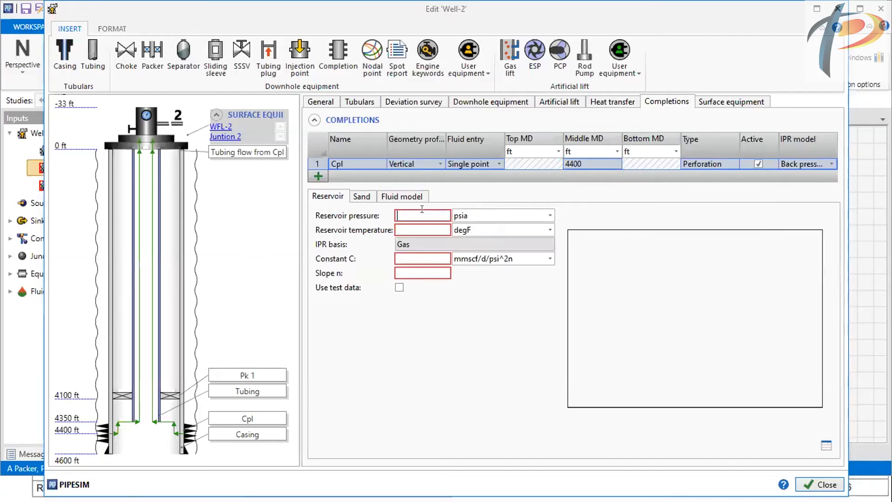
Check the reservoir data on the reference slide and set Well-2's reservoir pressure to 2900 psia and temperature to 130 degF in PIPESIM
key(alt+Tab)
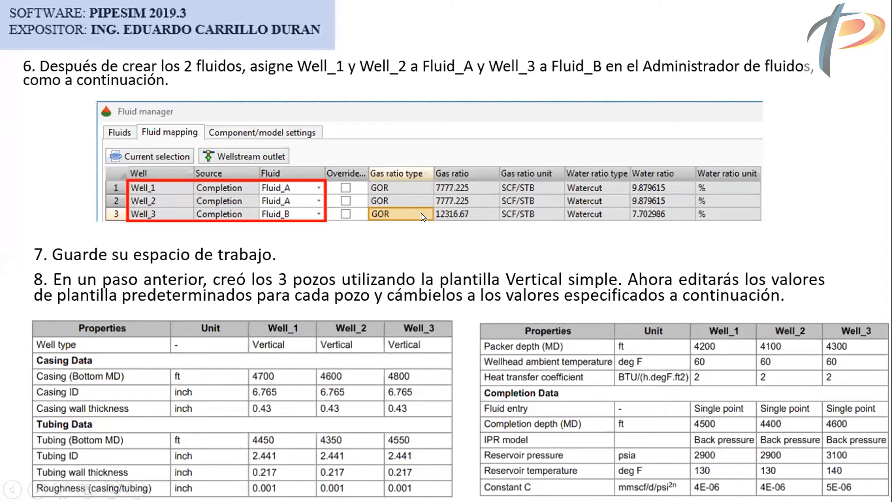
key(alt+Tab)
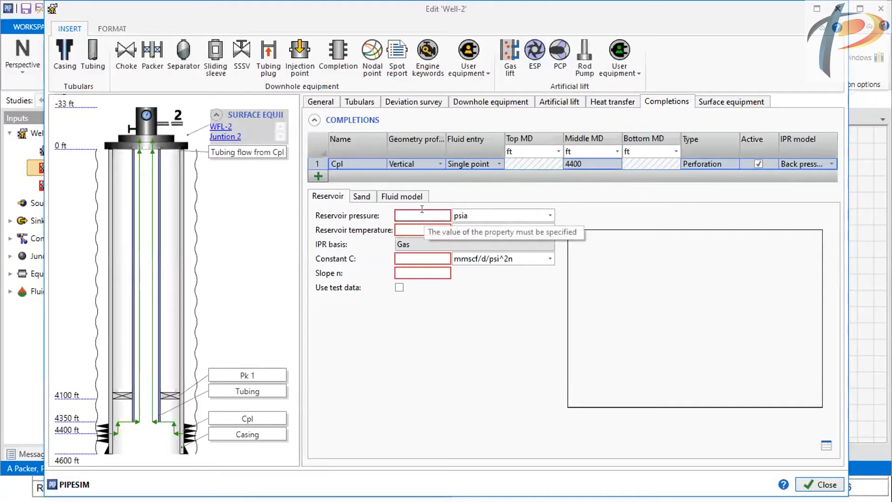
key(alt+Tab)
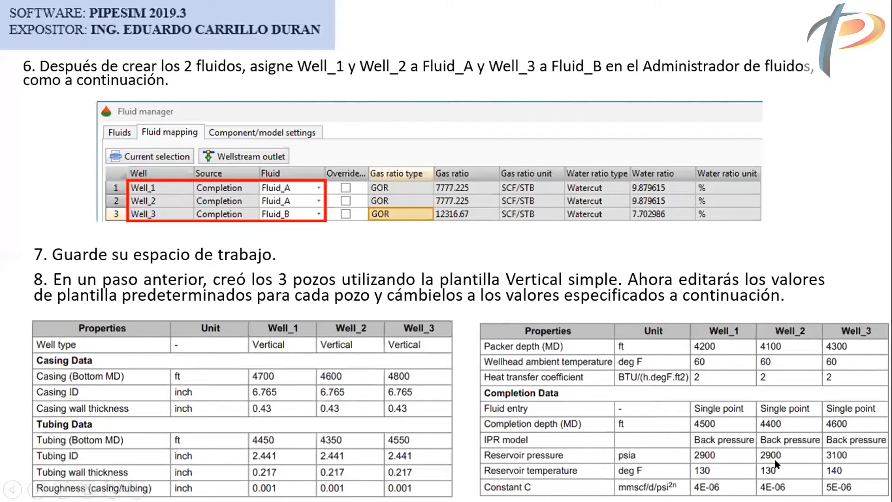
key(alt+Tab)
text(2900)
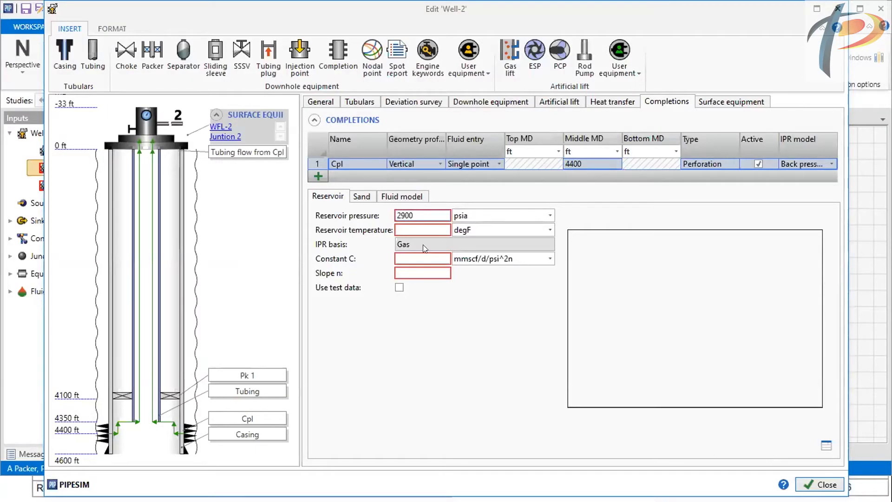
click(424, 227)
text(130)
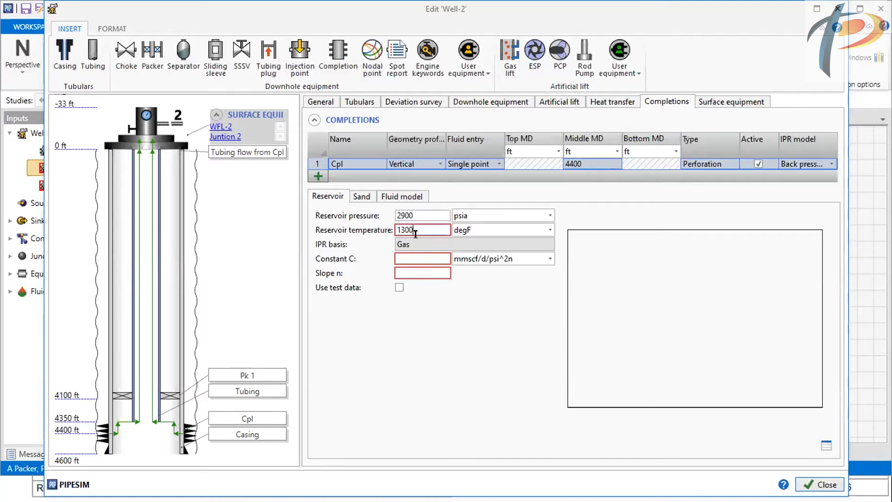
key(Tab)
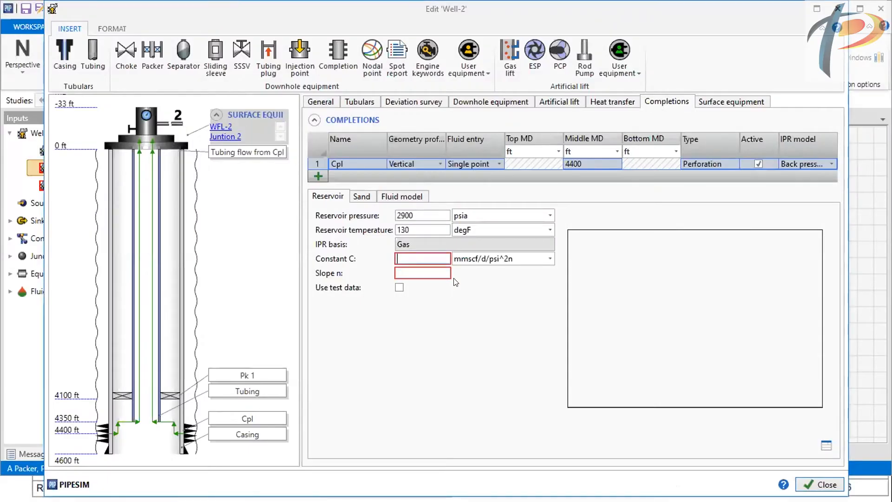
Set the Well-2 completion's constant C to 4E-06 mmscf/d/psi^2n and its slope n to 1
text(E-6)
click(424, 269)
text(1)
click(428, 258)
Check the fluid assignment on the reference slides, assign FLUID-A to Well-2's completion in PIPESIM, and close the well editor
click(401, 196)
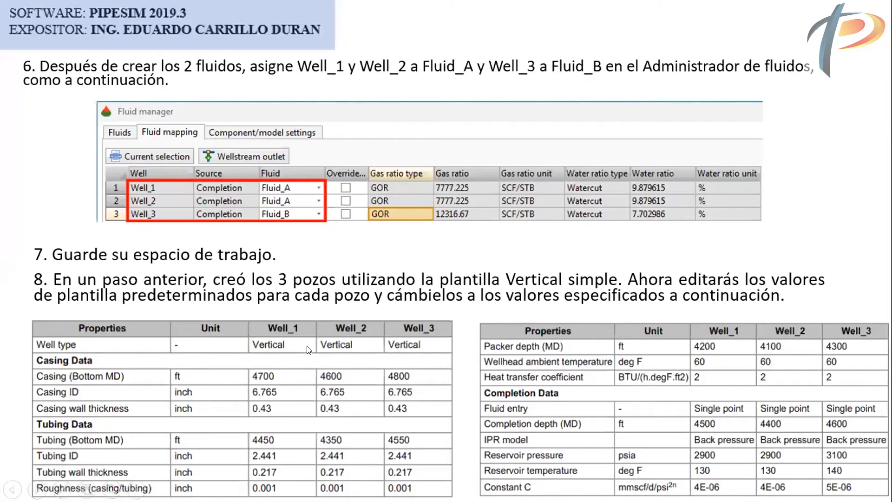
key(Left)
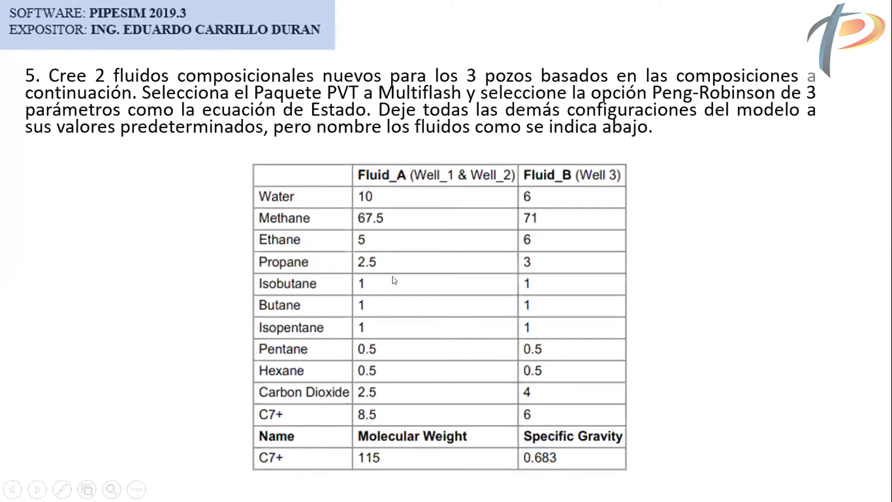
key(Right)
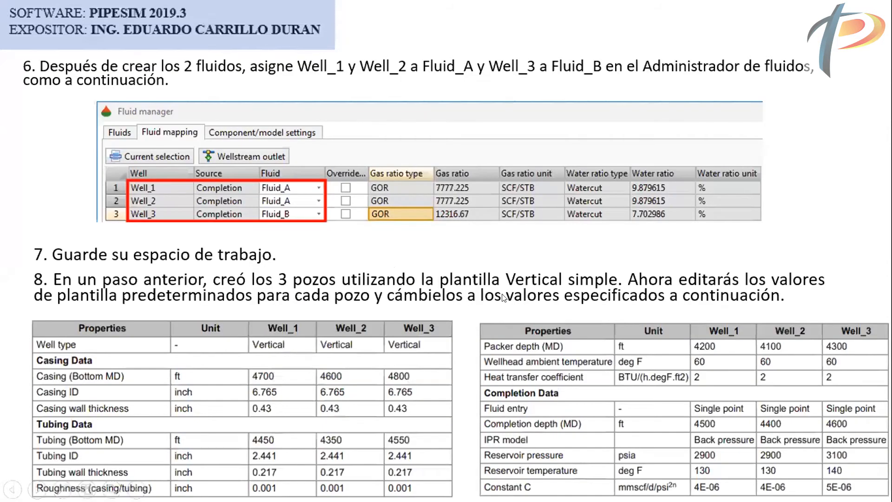
key(alt+Tab)
click(545, 218)
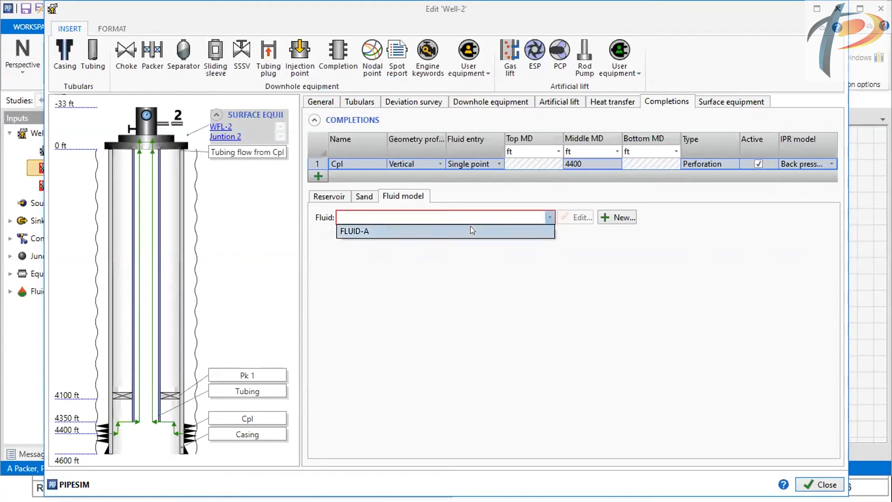
click(417, 231)
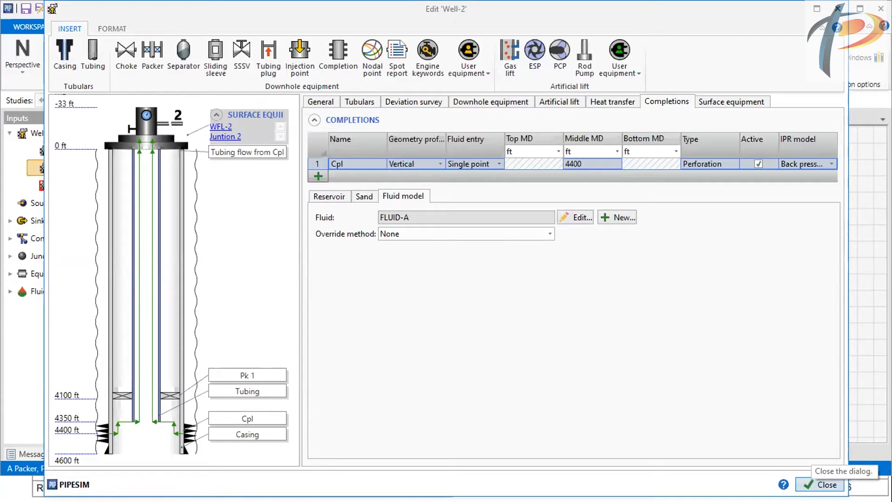
key(alt+Tab)
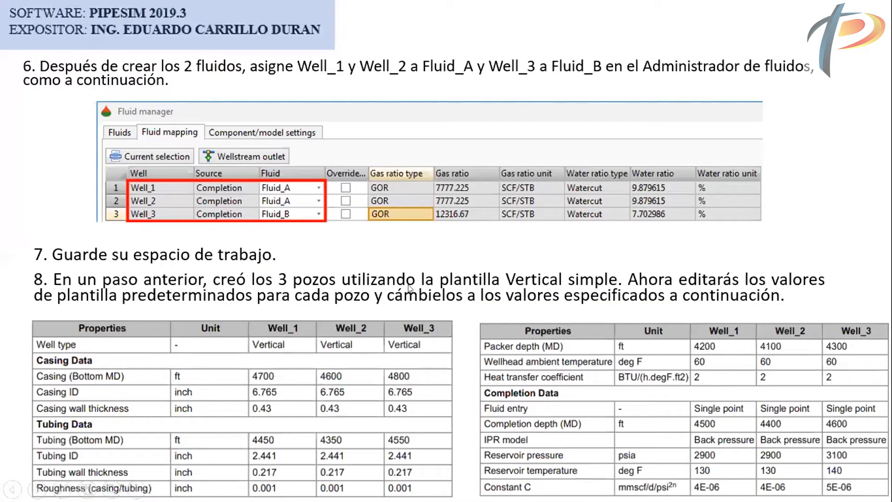
key(alt+Tab)
click(306, 249)
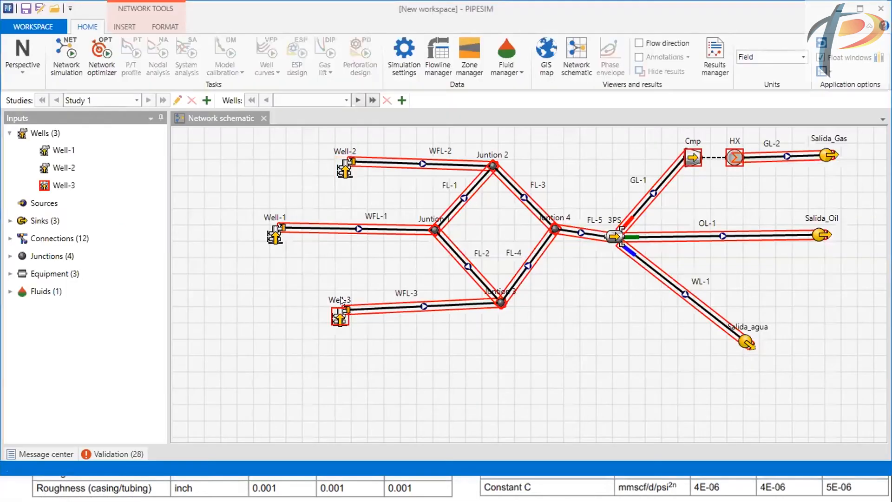
Open Well-3 for editing and add a casing and a tubing to its tubulars
click(340, 316)
double_click(339, 317)
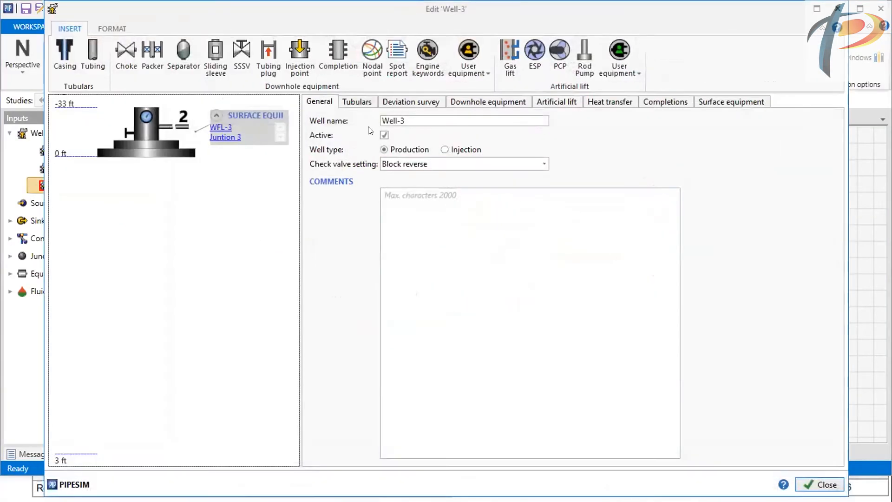
click(357, 102)
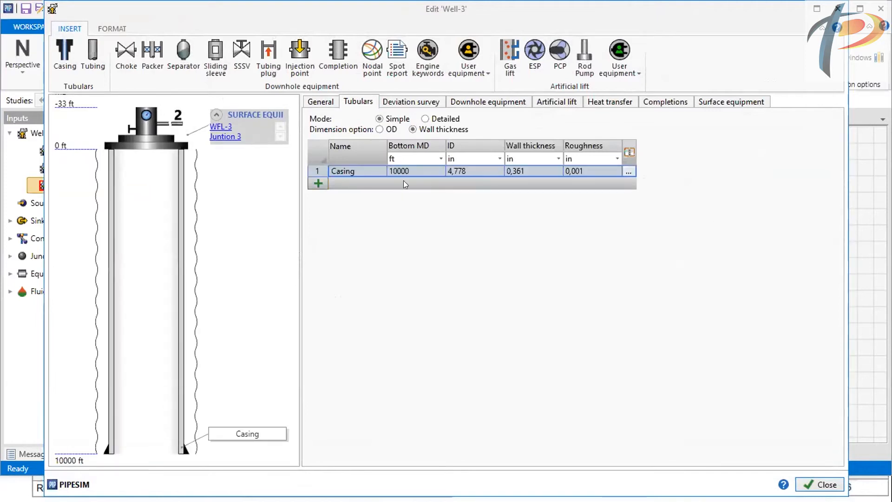
click(318, 183)
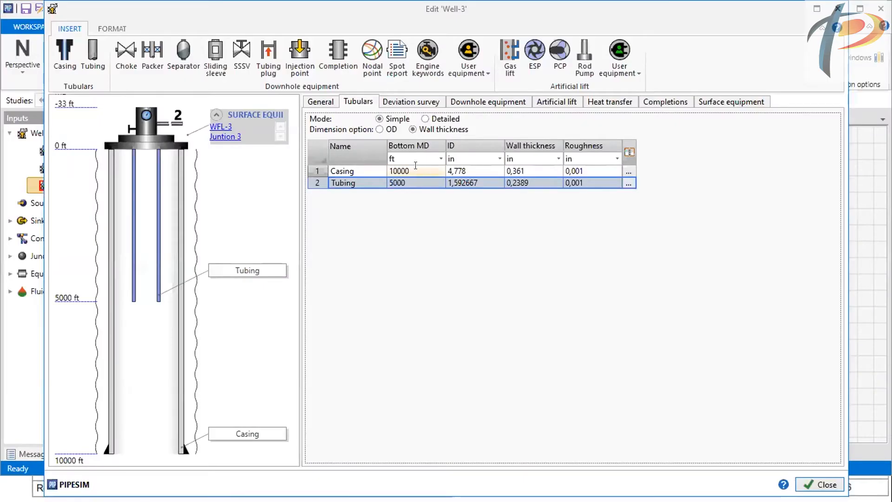
Set Well-3's casing bottom MD to 4800 ft and choose the API N80 casing with 6.765 in ID and 0.43 in thickness from the catalog
click(418, 171)
text(4800)
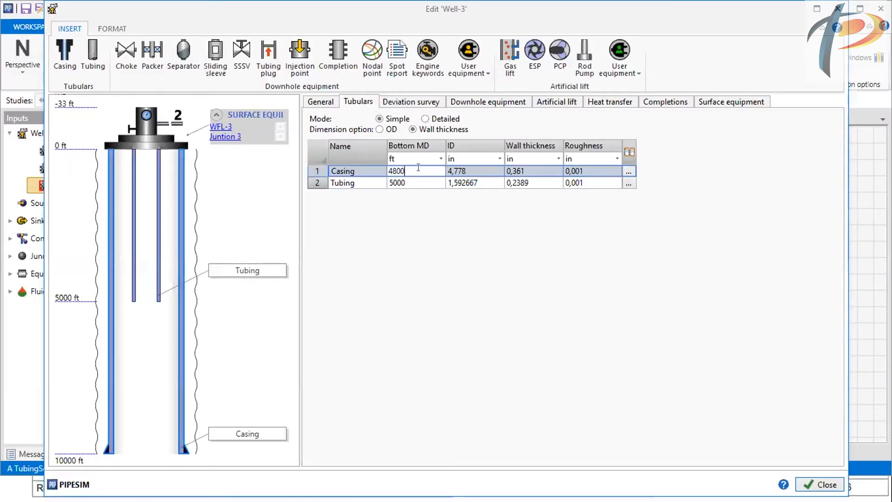
click(453, 171)
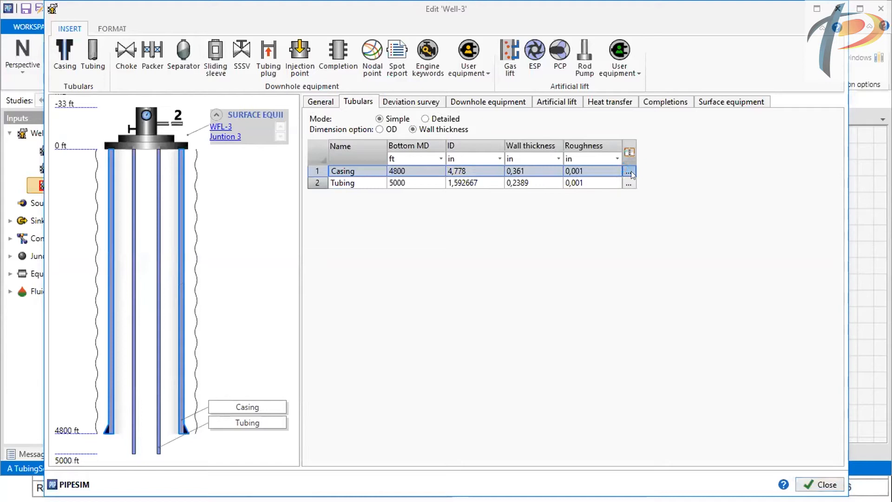
click(629, 171)
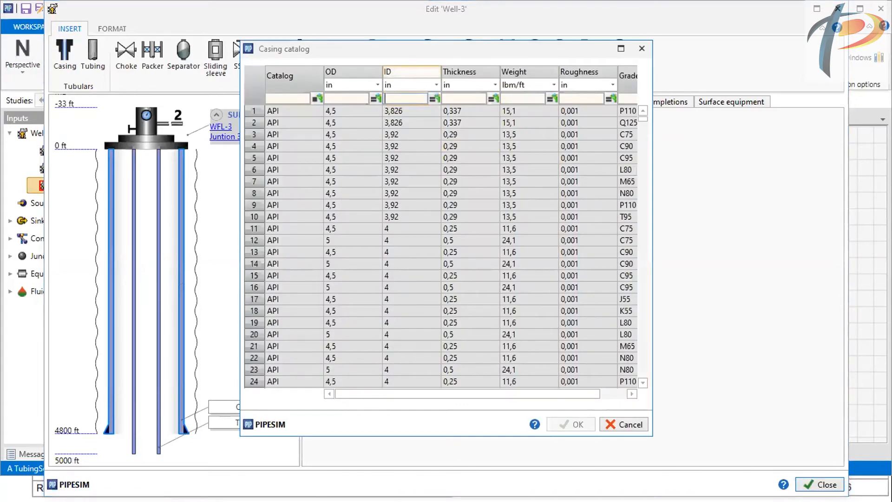
click(385, 98)
text(6)
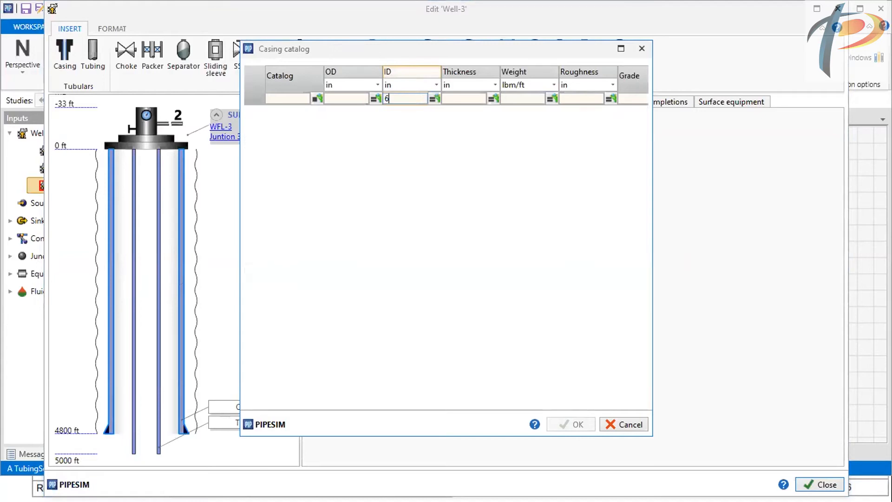
text(,765)
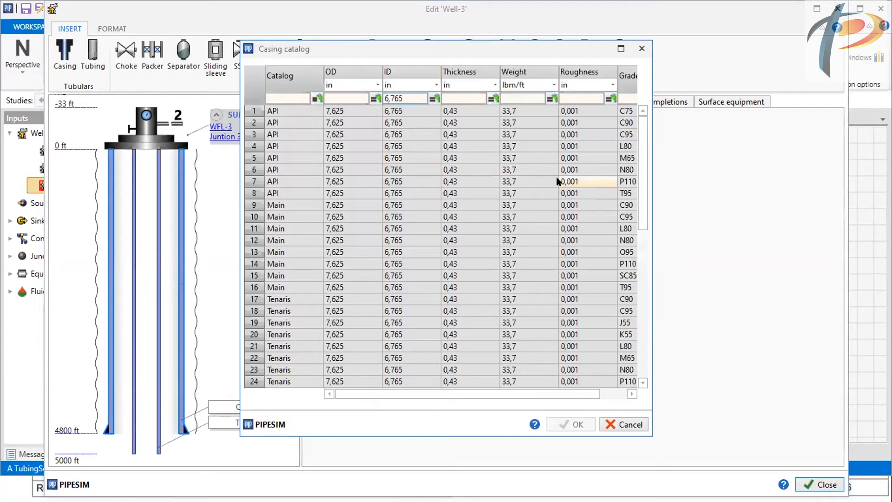
click(594, 170)
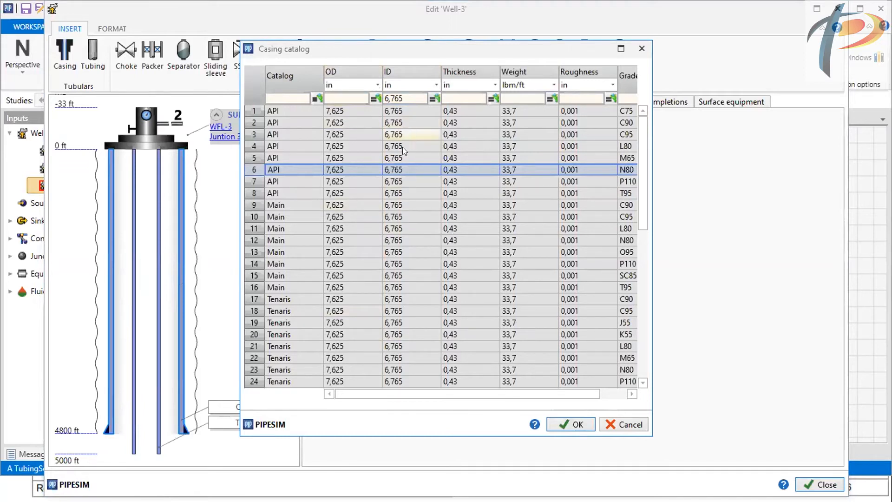
click(578, 424)
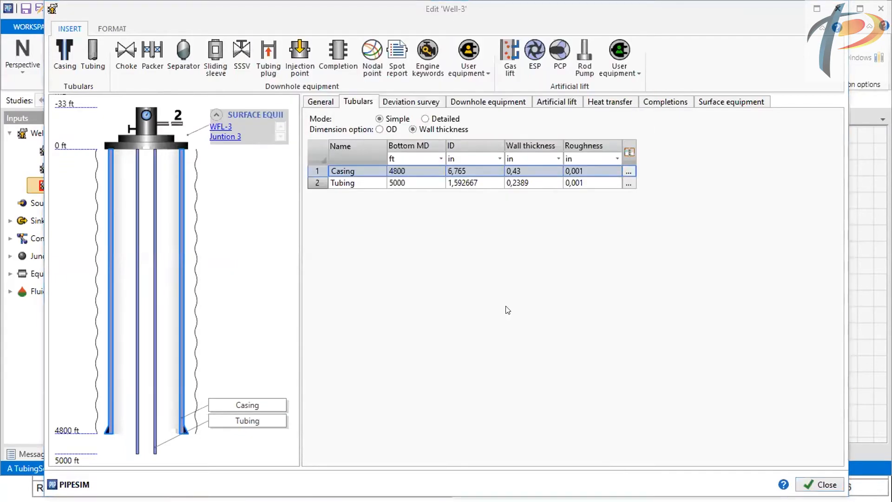
Check the tubing depth on the reference slide and set Well-3's tubing bottom MD to 4550 ft in PIPESIM
key(alt+Tab)
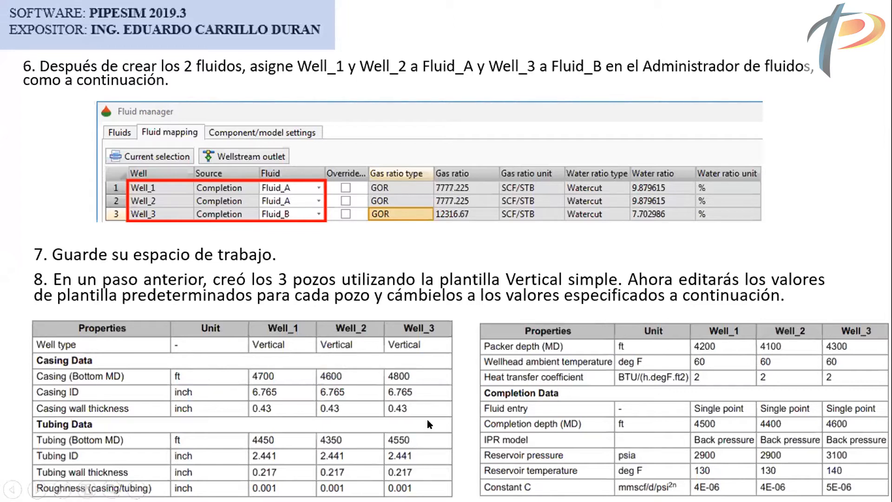
key(alt+Tab)
click(408, 179)
text(4550)
click(462, 183)
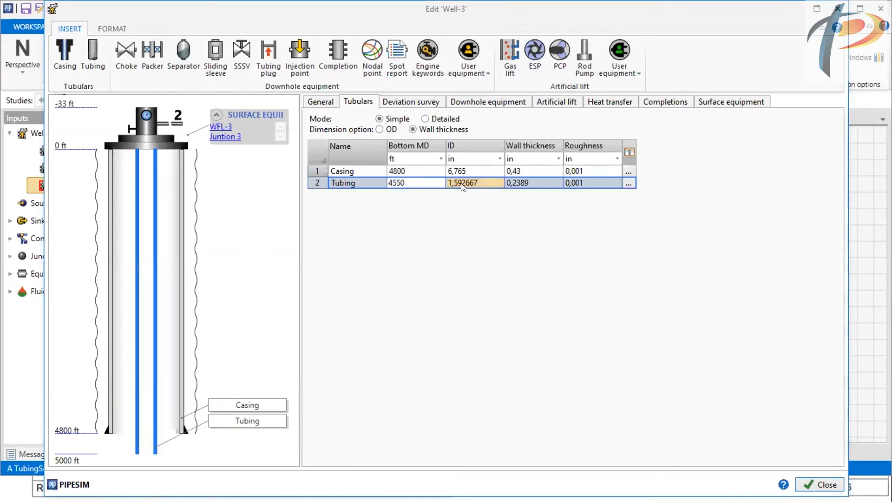
Check the tubing size on the slide and choose the API N80, 6.5 lbm/ft tubing with 2.441 in ID for Well-3 from PIPESIM's catalog
key(alt+Tab)
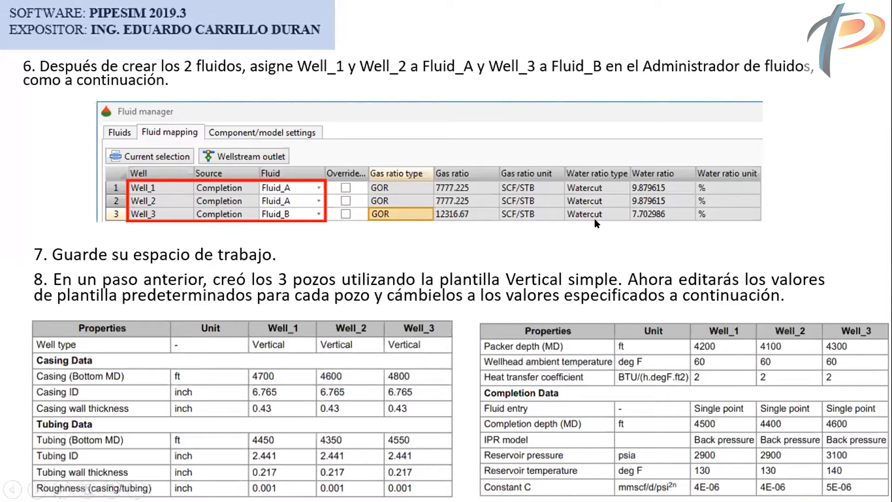
key(alt+Tab)
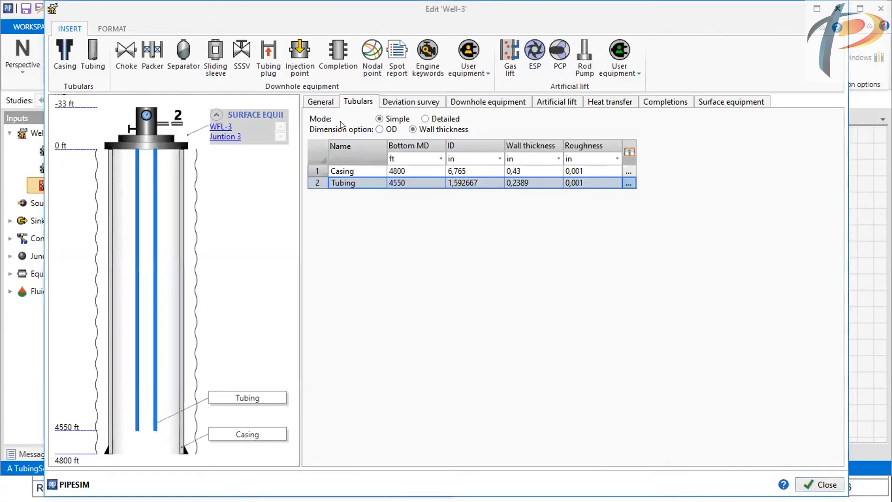
click(396, 95)
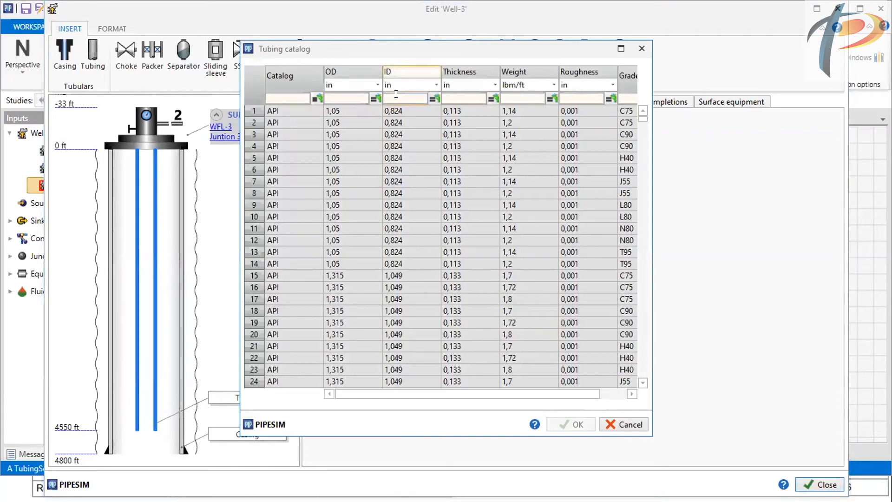
text(2)
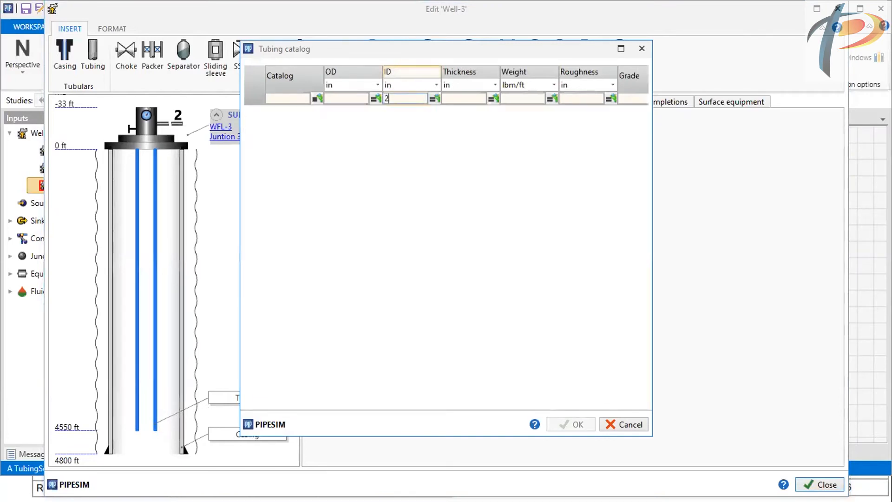
text(,441)
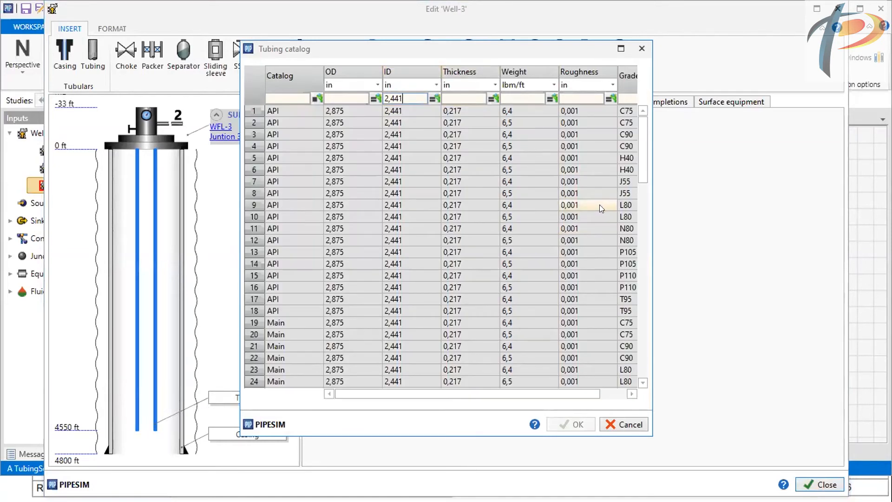
click(605, 240)
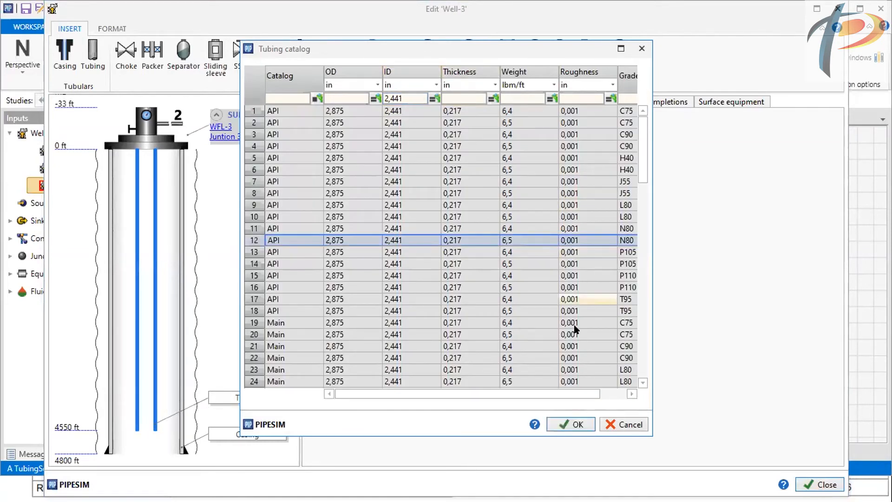
click(570, 422)
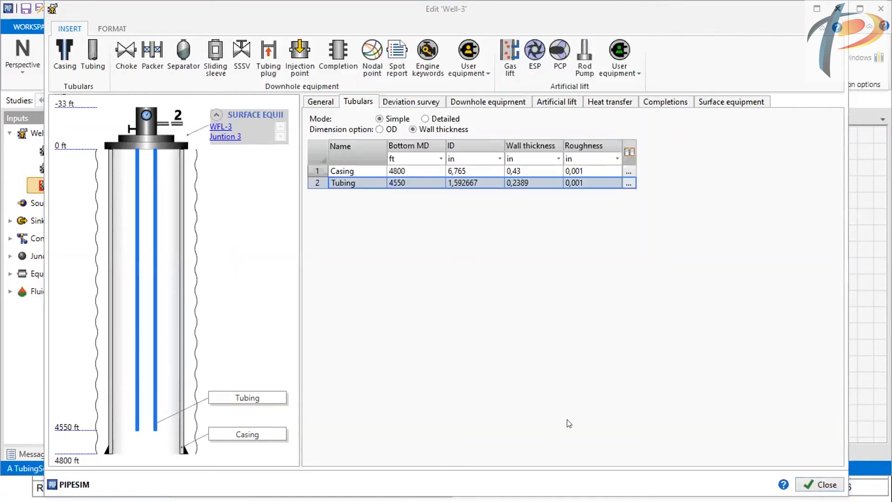
Add a packer to Well-3's downhole equipment
click(431, 108)
click(492, 102)
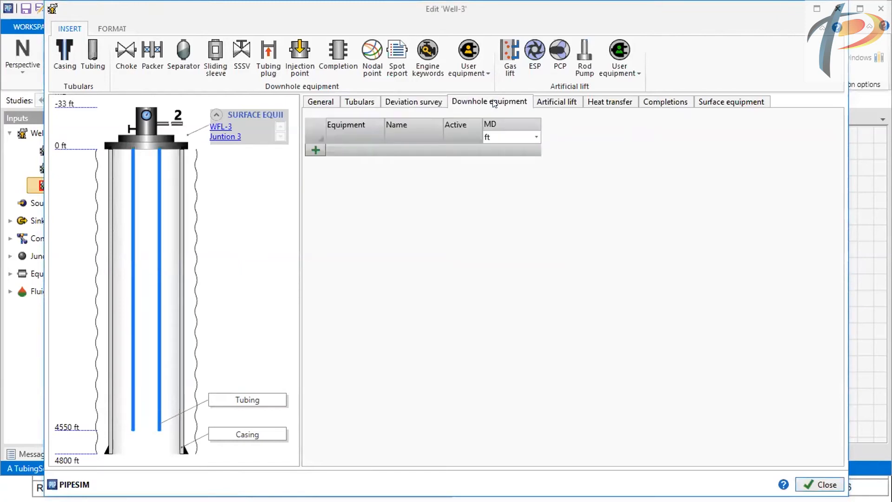
click(313, 150)
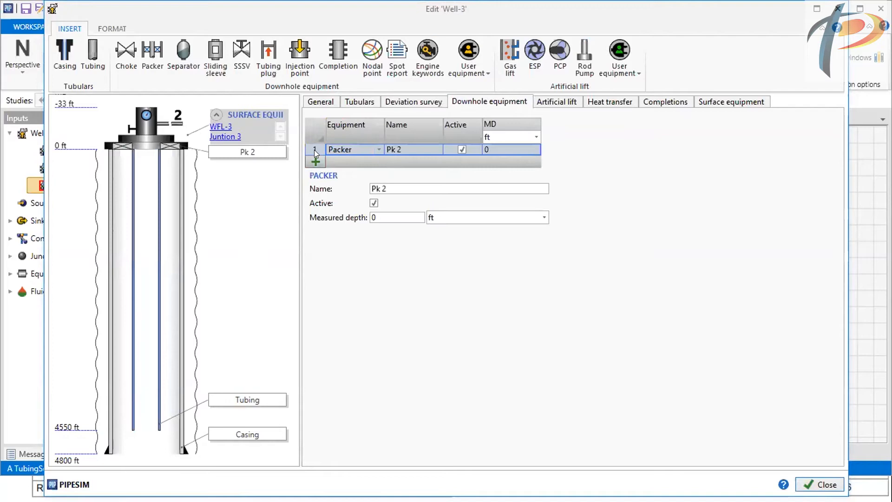
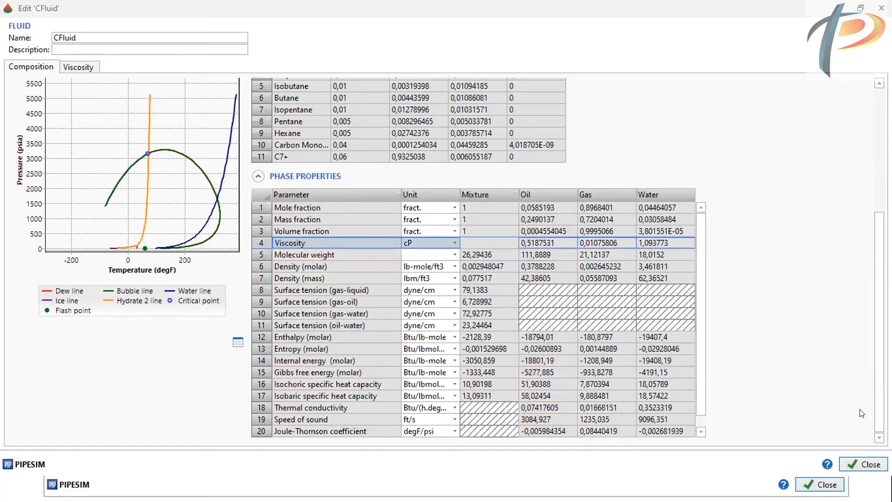
Look over the phase properties of Well-3's compositional fluid, accept it, and rename the fluid as Fluid-B
scroll(703, 361, down, 1)
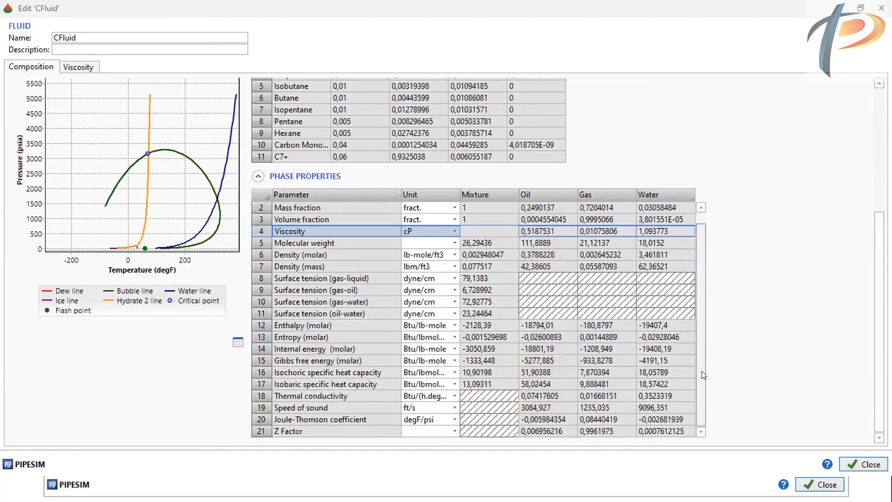
scroll(712, 346, up, 1)
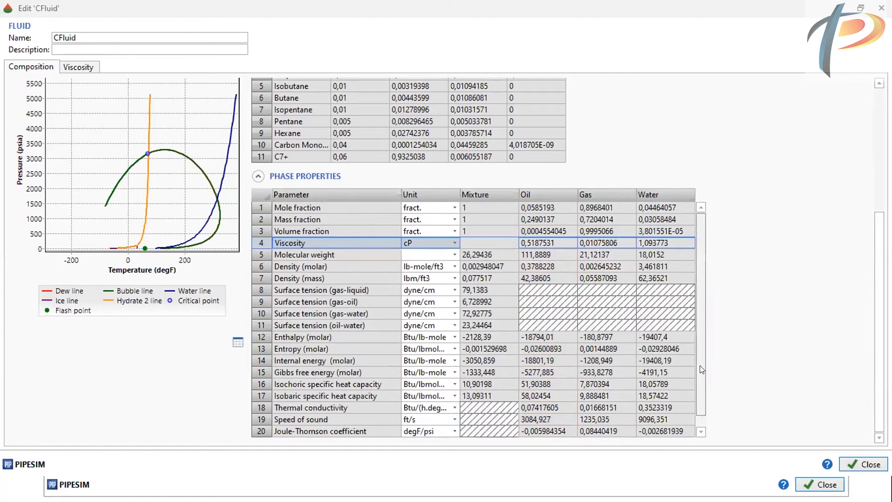
scroll(700, 378, down, 1)
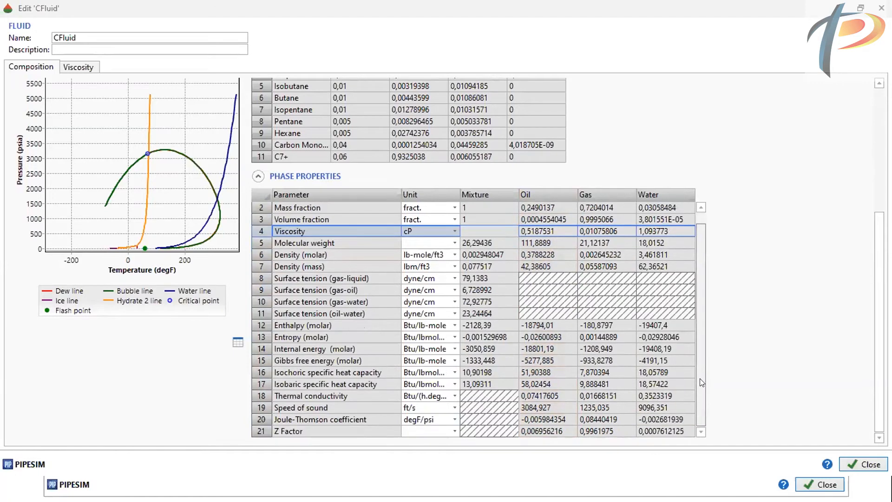
click(852, 460)
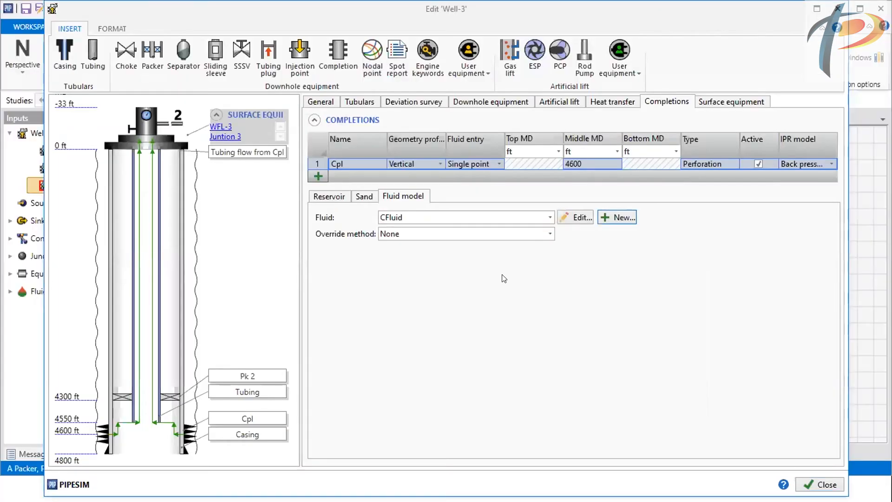
click(570, 219)
click(545, 263)
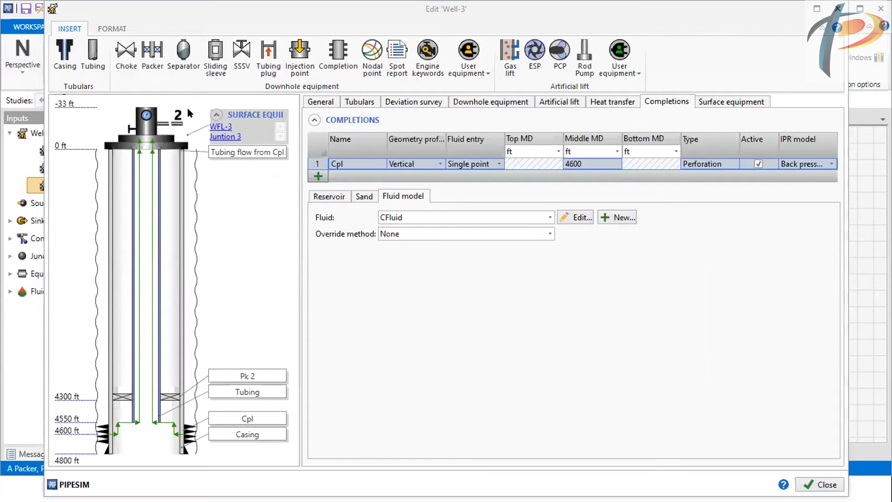
click(205, 80)
click(184, 79)
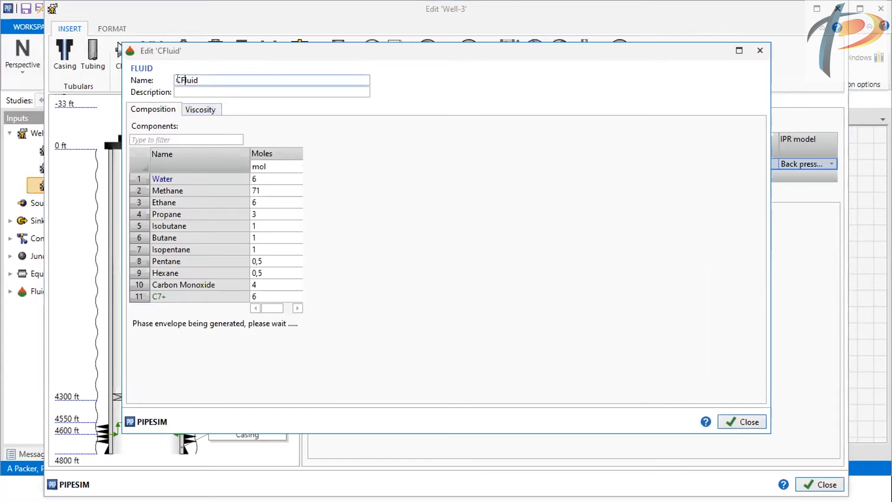
key(BackSpace)
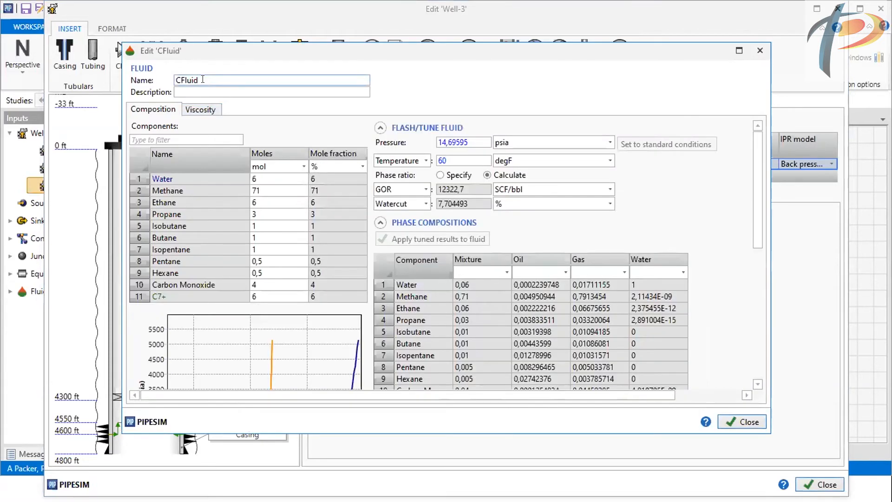
text(-B)
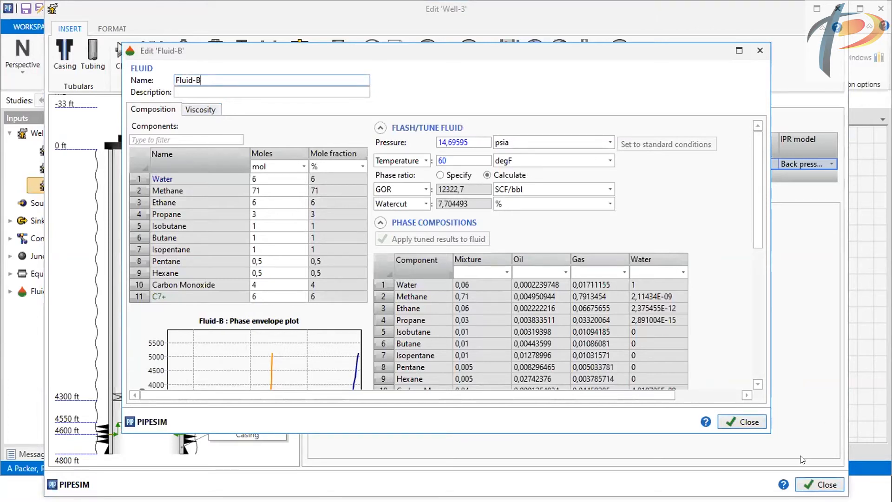
click(742, 420)
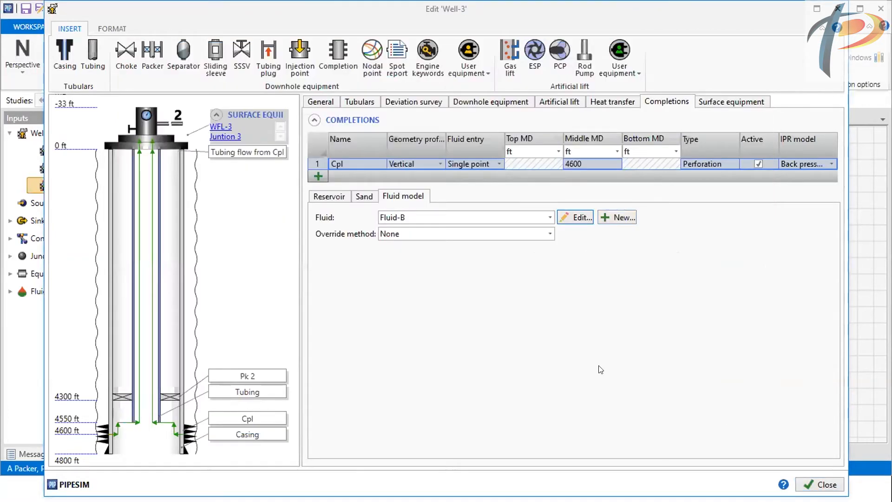
Close Well-3, select each of the three wells in turn, and check the fluid compositions on the reference slide
click(808, 480)
key(alt+Tab)
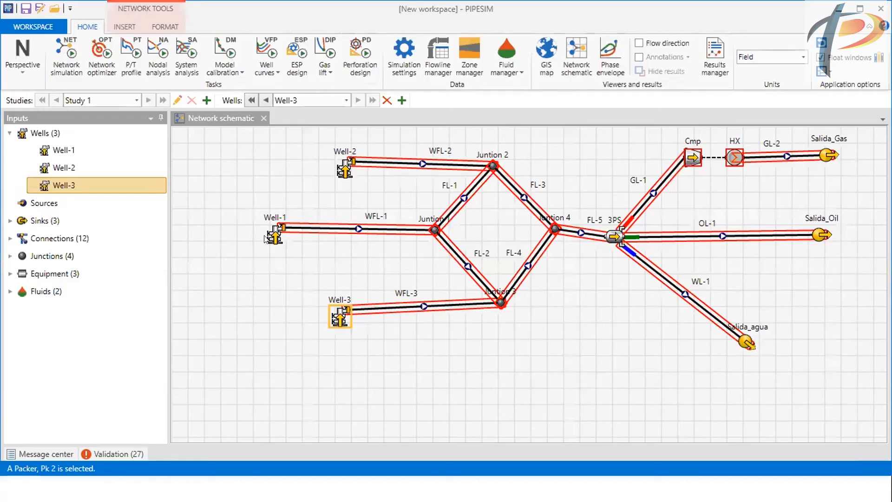
click(55, 149)
click(55, 166)
click(59, 184)
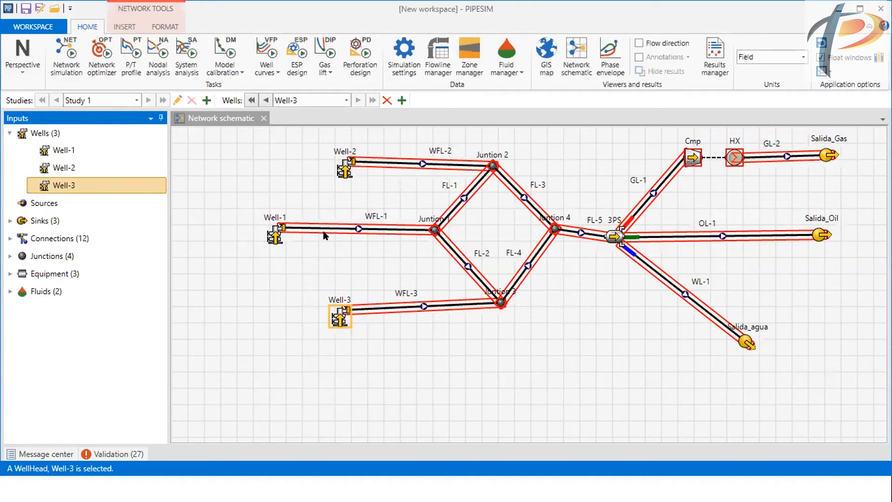
key(alt+Tab)
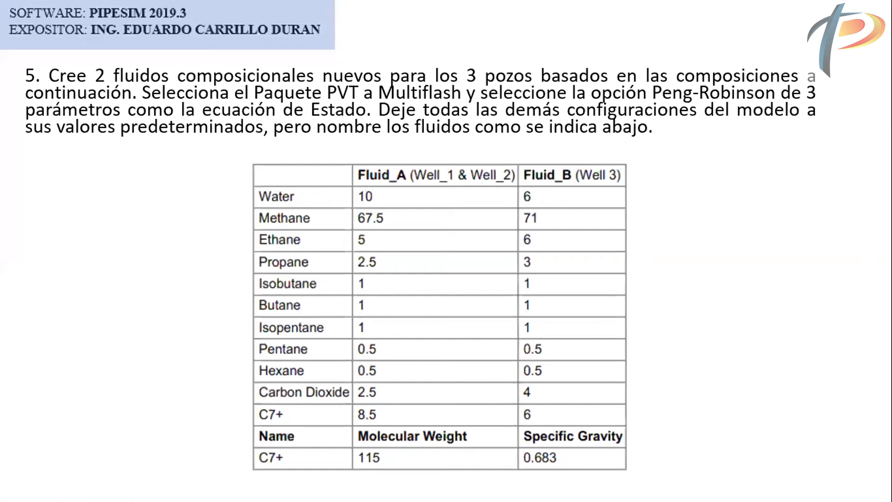
key(alt+Tab)
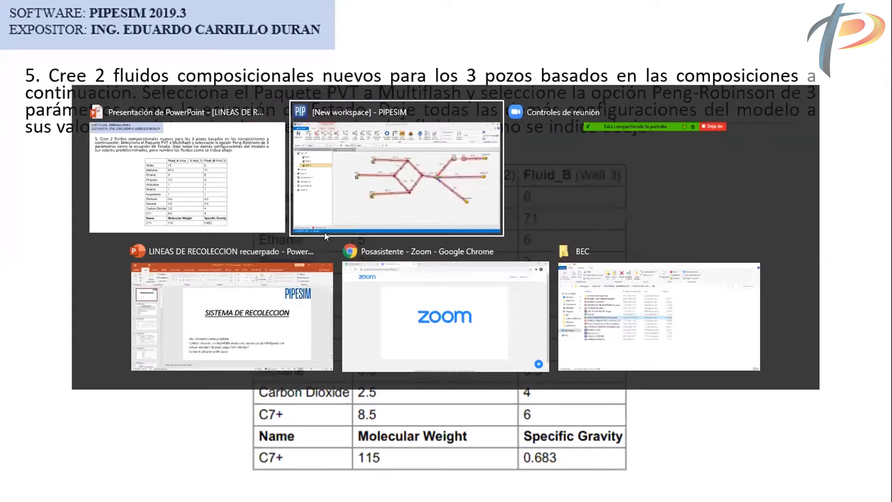
Examine Constant C and Slope n in Well-1's back pressure completion in PIPESIM, close the well, and review its data on the reference slides
double_click(274, 235)
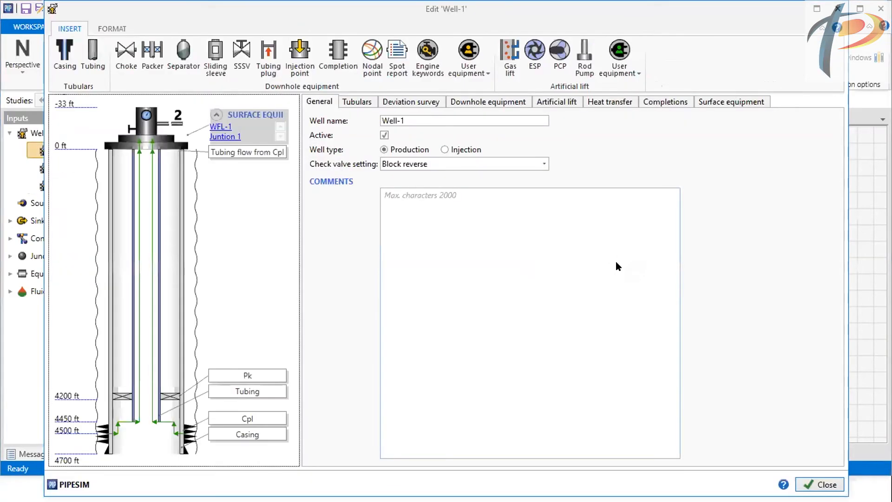
click(679, 102)
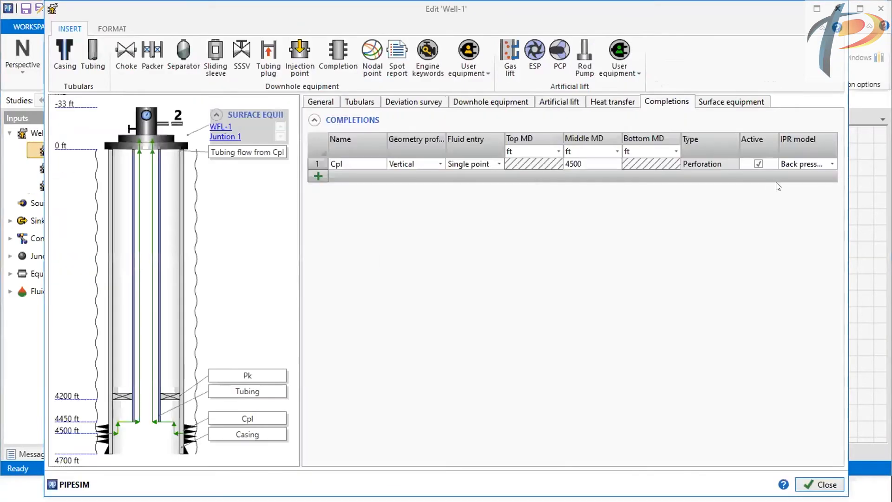
click(798, 167)
click(420, 259)
drag(418, 258, 382, 256)
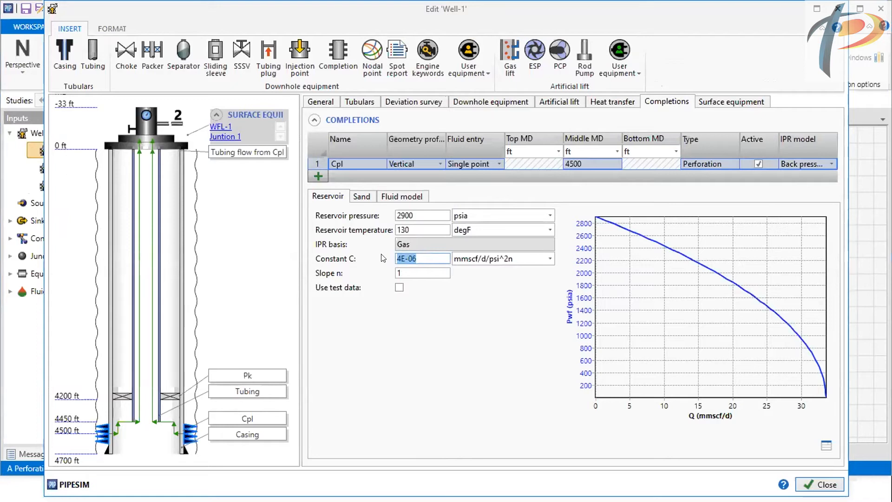
click(403, 268)
click(432, 259)
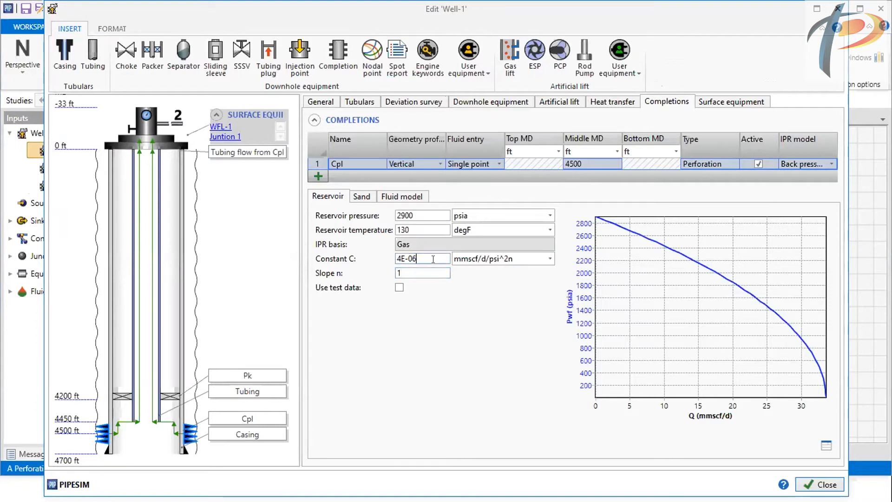
click(422, 270)
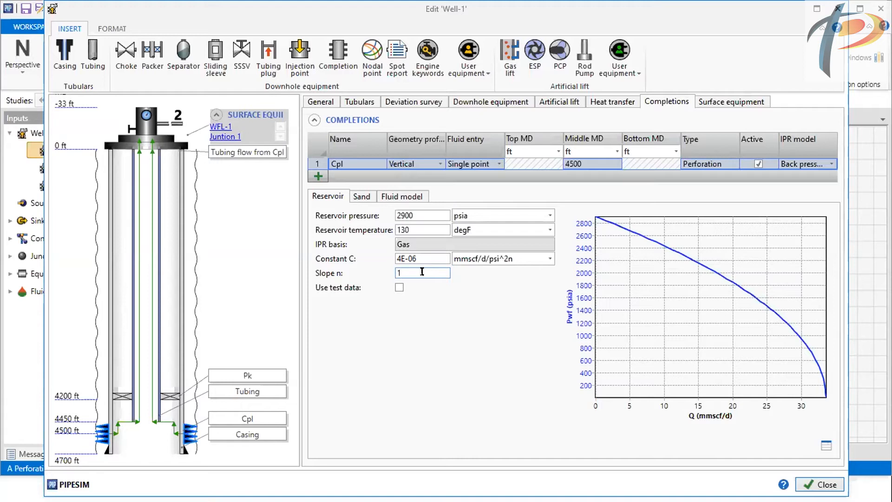
drag(418, 258, 395, 256)
click(395, 257)
drag(421, 258, 397, 259)
click(401, 273)
drag(430, 260, 383, 273)
click(816, 476)
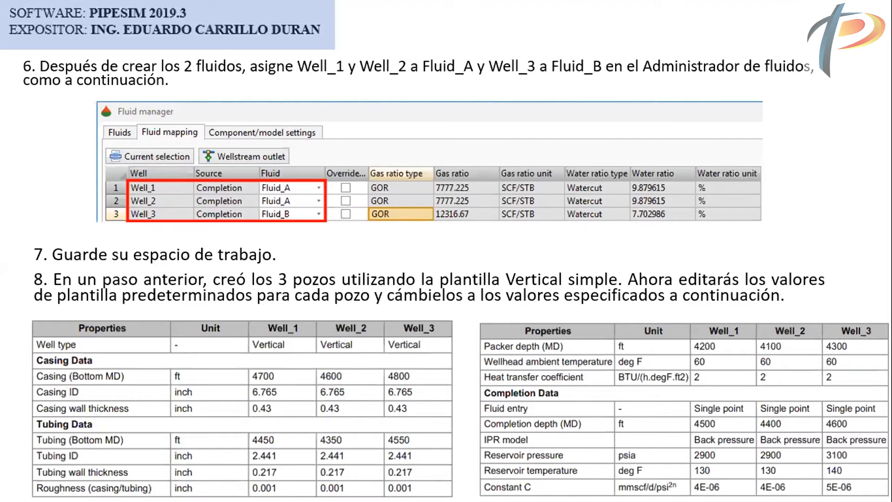
click(231, 348)
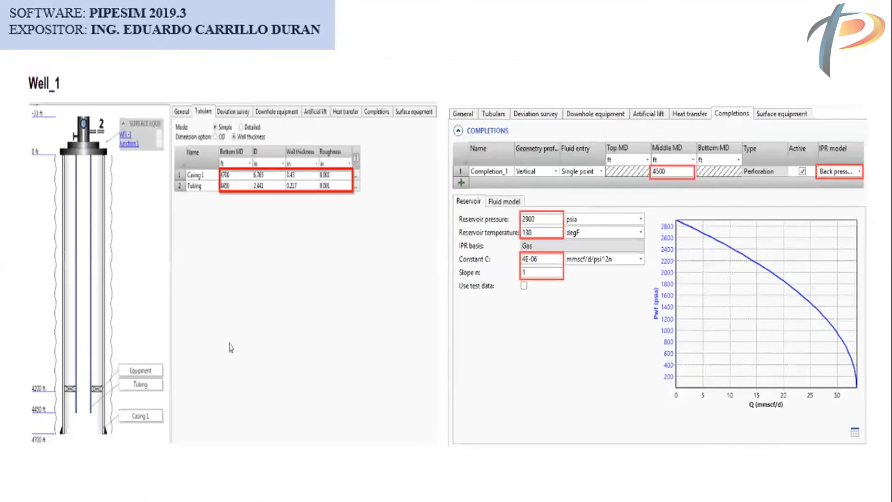
key(Left)
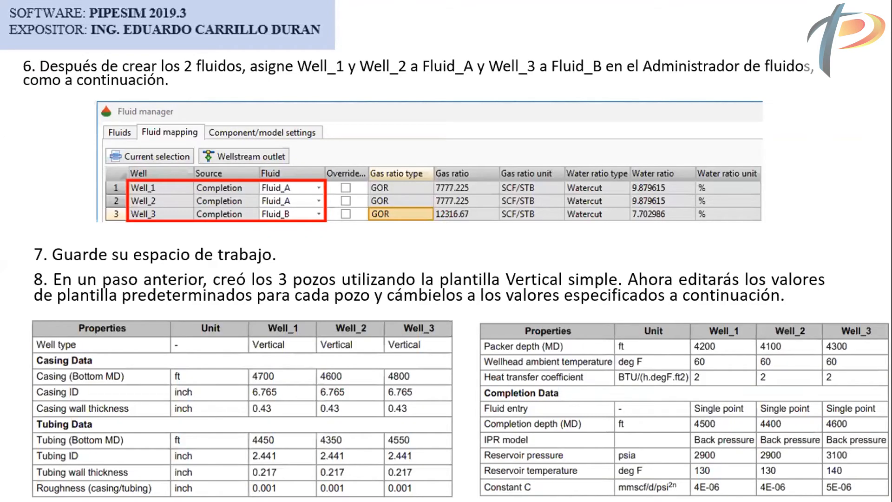
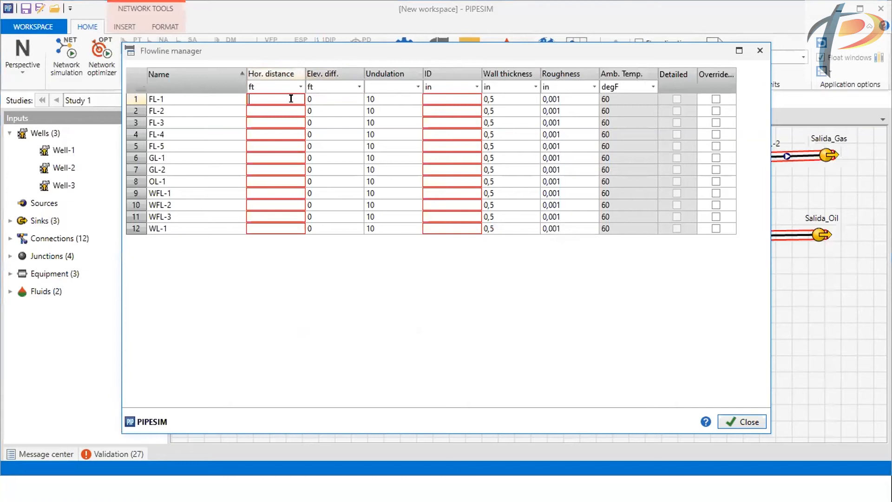
Set the horizontal distance of flowlines FL-1, FL-2, FL-3 and FL-4 to 30000 ft
text(0000)
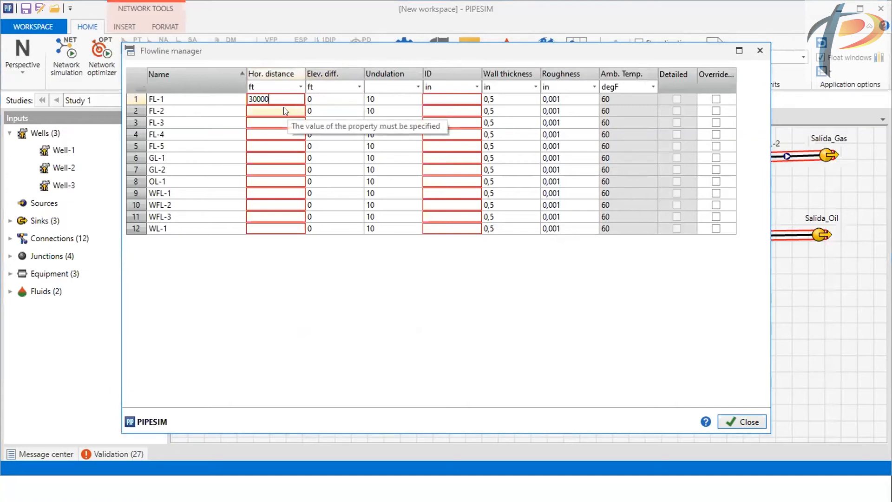
click(284, 108)
text(30000)
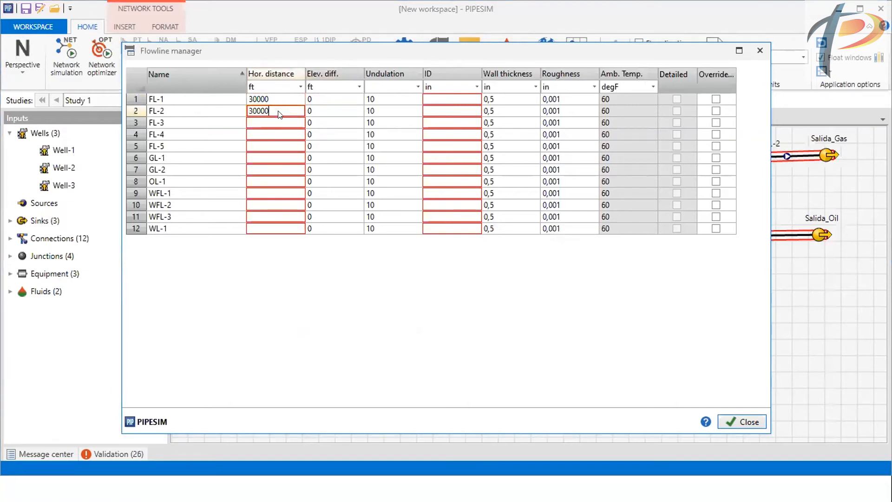
key(Return)
text(30000)
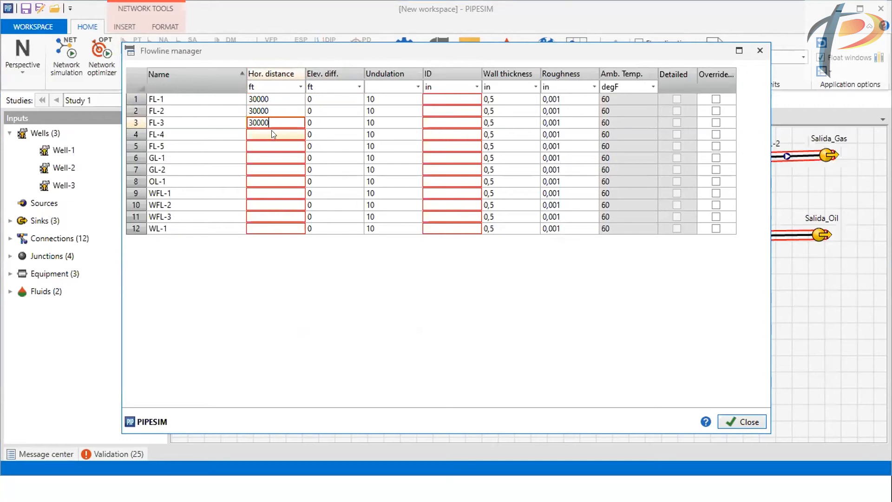
click(271, 130)
text(30000)
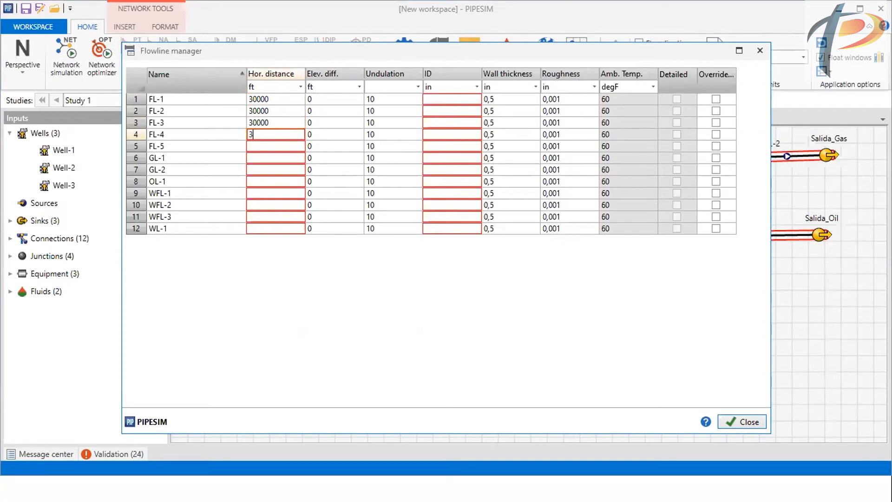
Set the horizontal distance to 268 ft for flowline FL-5 and 128 ft for GL-1
click(267, 144)
click(272, 157)
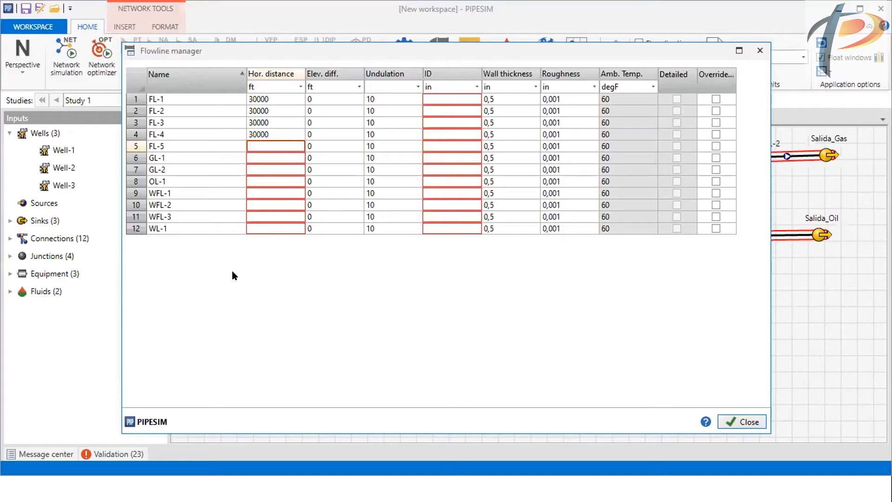
click(257, 145)
text(268)
click(255, 164)
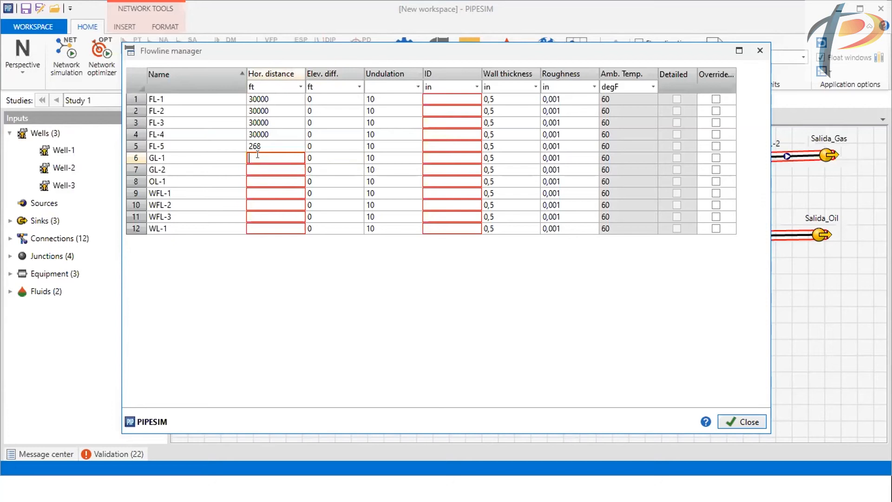
text(128)
Set GL-2's horizontal distance to 10000 ft and OL-1's to 467 ft, checking the values on the slide
click(256, 168)
text(1000)
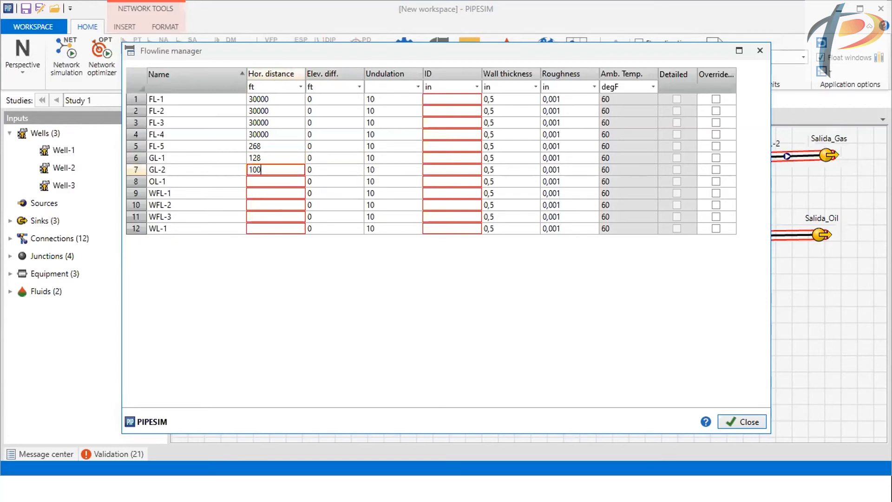
text(0)
click(258, 183)
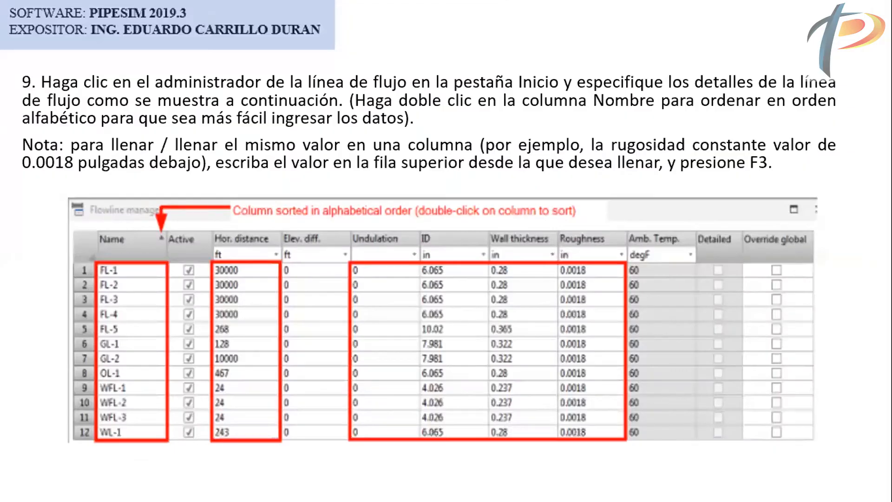
text(46)
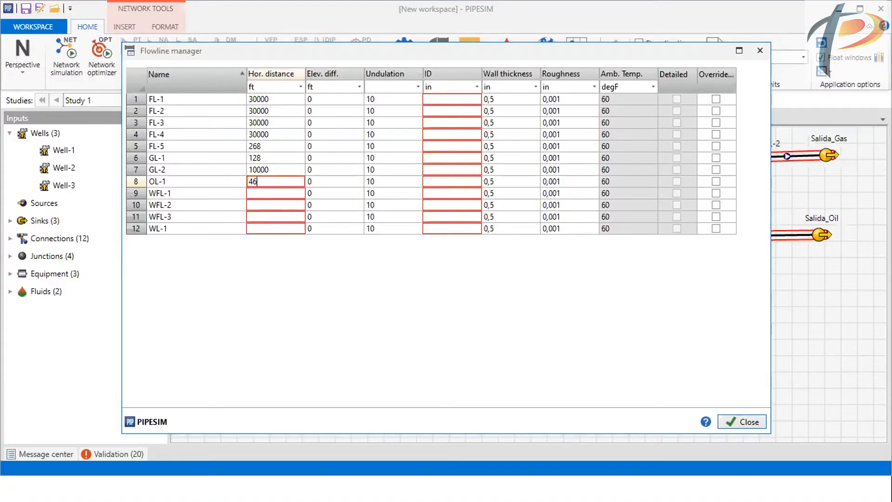
text(7)
click(252, 189)
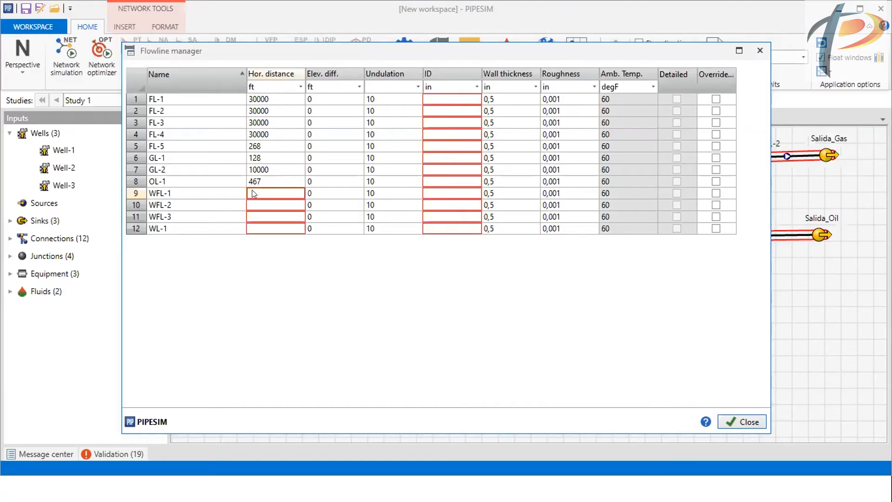
Set the horizontal distance to 24 ft for WFL-1, WFL-2 and WFL-3 and 243 ft for WL-1
text(24)
click(250, 200)
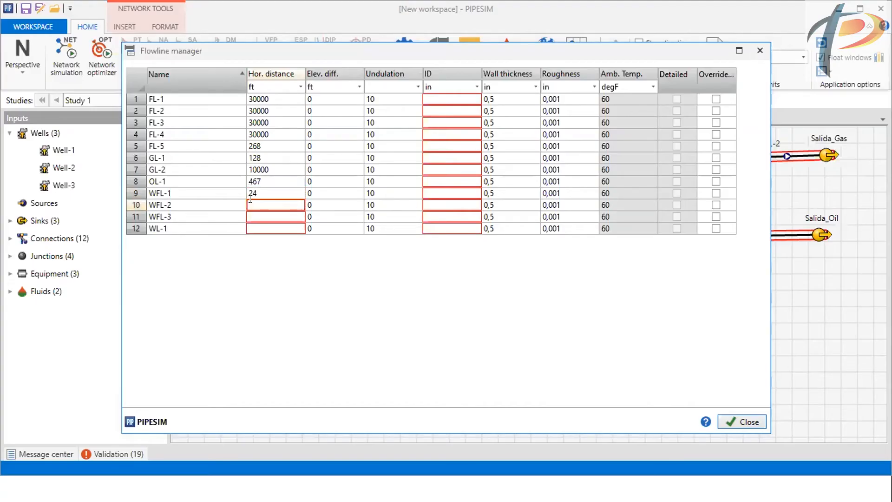
text(24)
click(253, 214)
text(24)
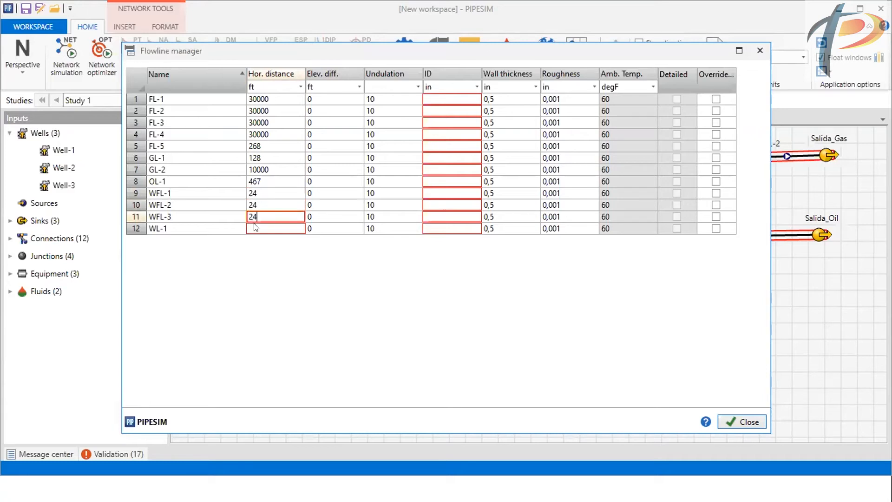
click(254, 226)
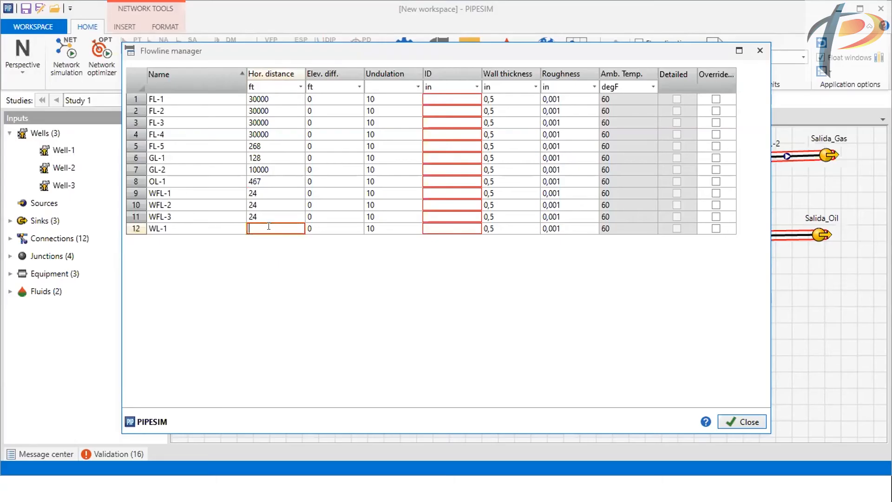
text(243)
click(270, 205)
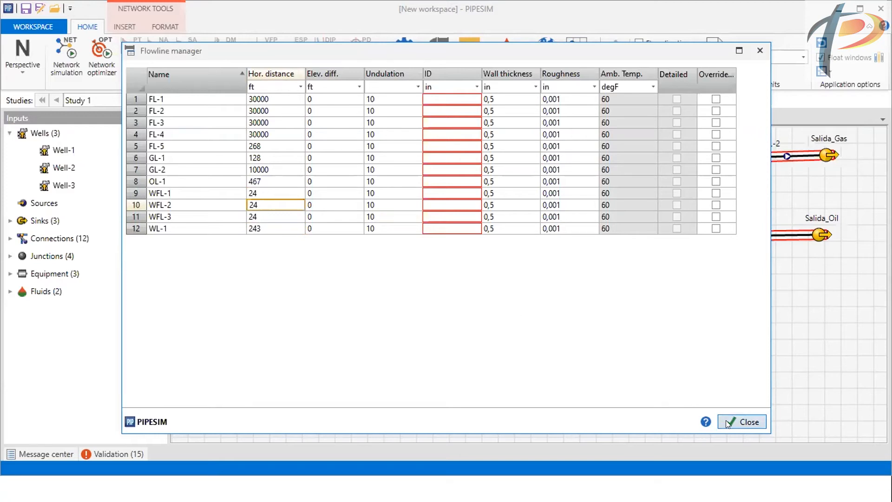
click(265, 113)
click(268, 182)
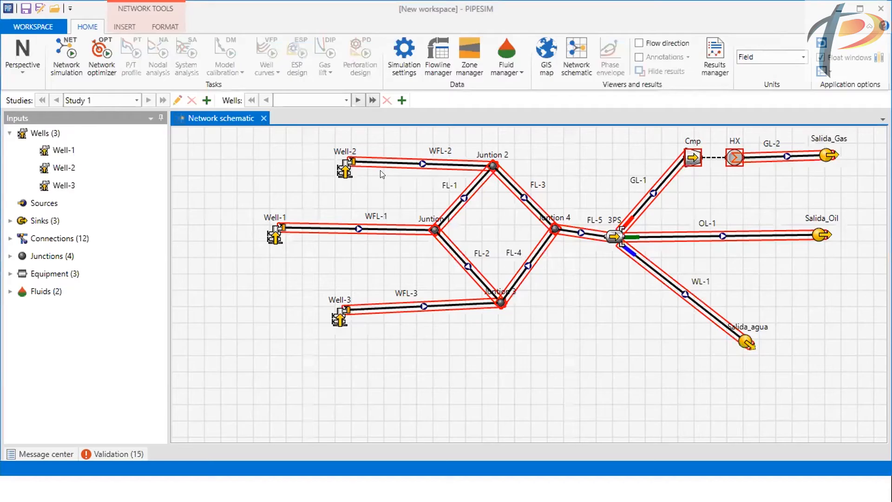
Open flowline WFL-2 for editing and examine its horizontal distance and rate of undulations
click(389, 158)
double_click(388, 159)
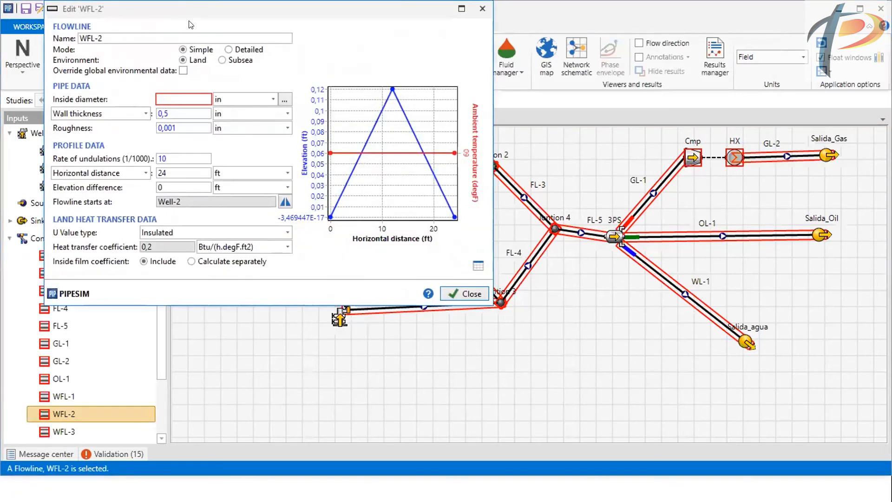
drag(181, 9, 390, 90)
double_click(372, 254)
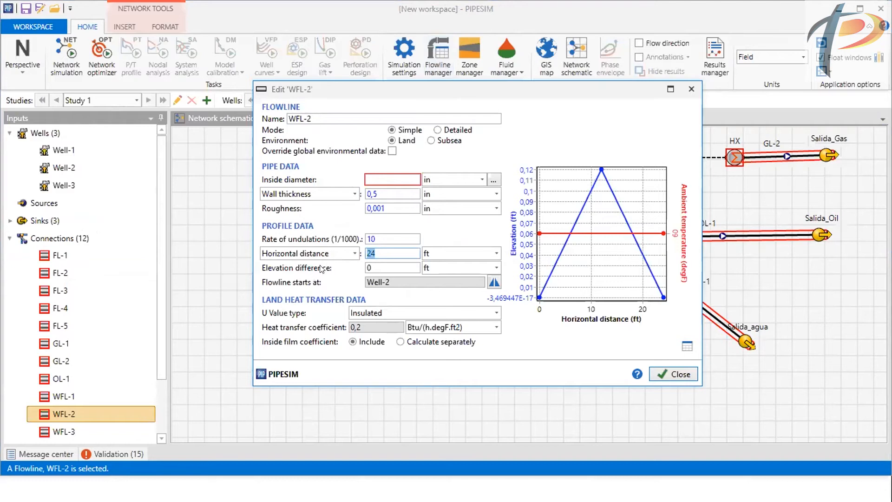
drag(503, 85, 449, 56)
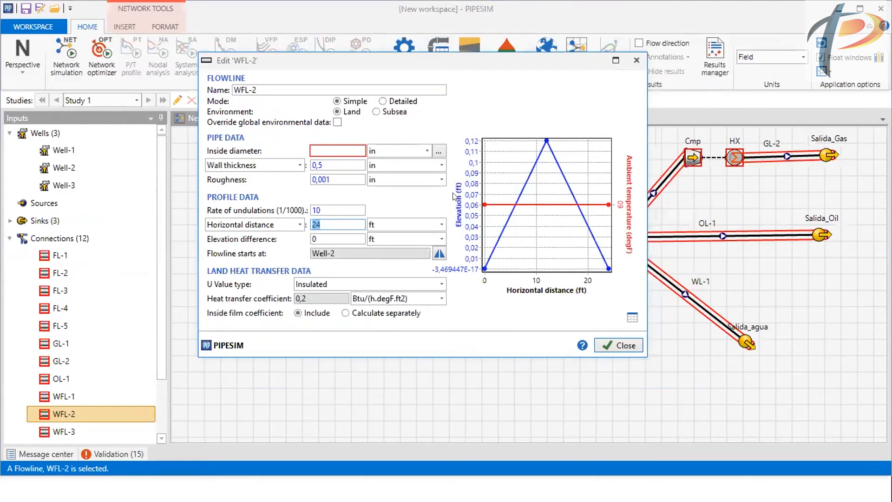
click(321, 221)
drag(320, 221, 312, 208)
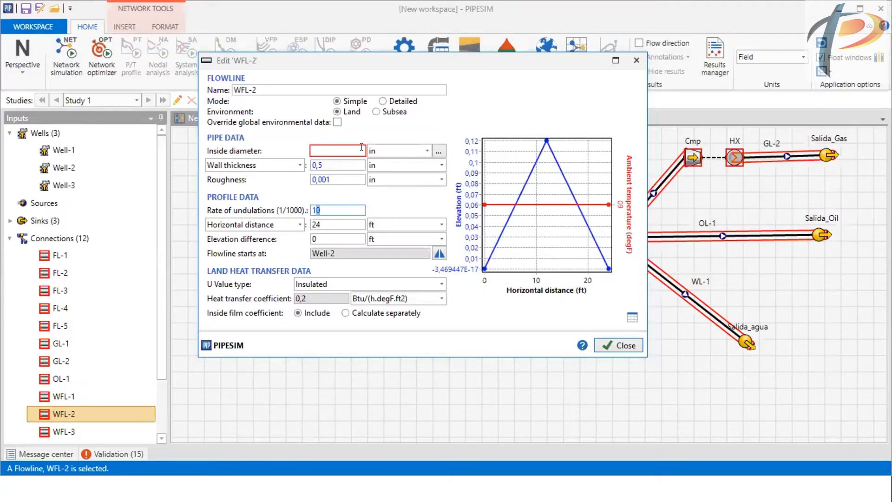
Filter the pipe catalog by an inside diameter of 4,026 in and assign the API 4 in schedule 40 pipe to WFL-2
click(362, 146)
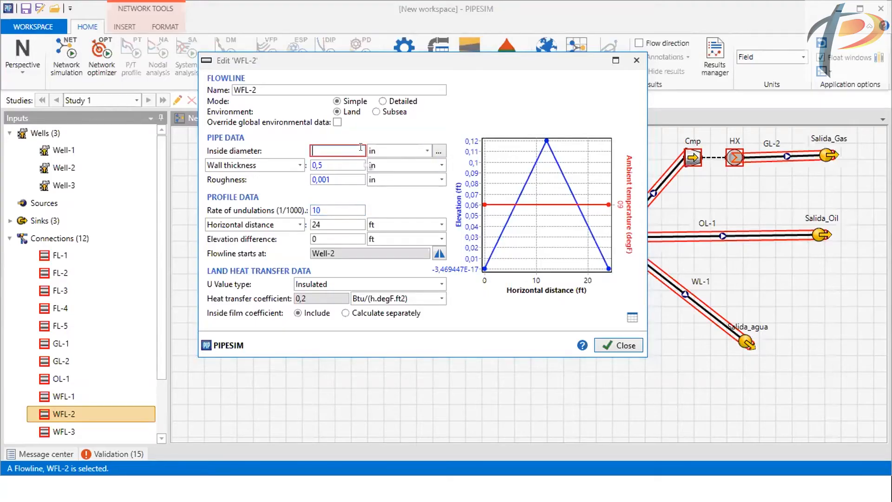
click(439, 152)
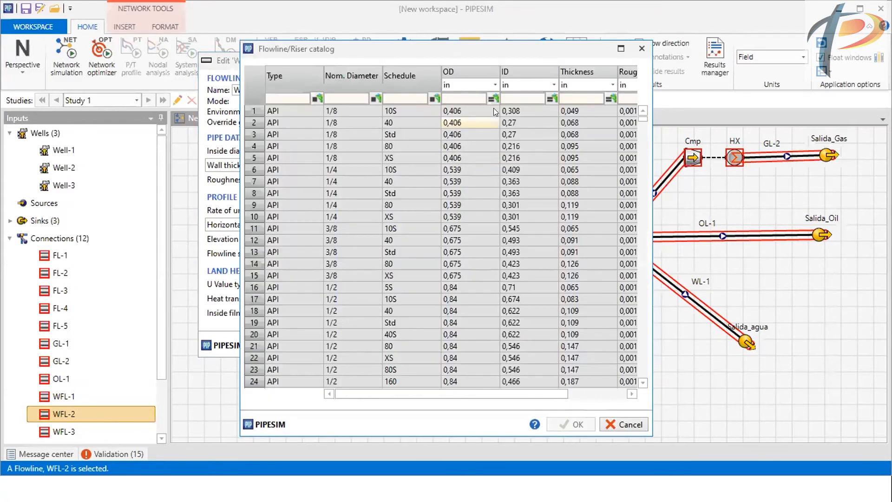
click(516, 96)
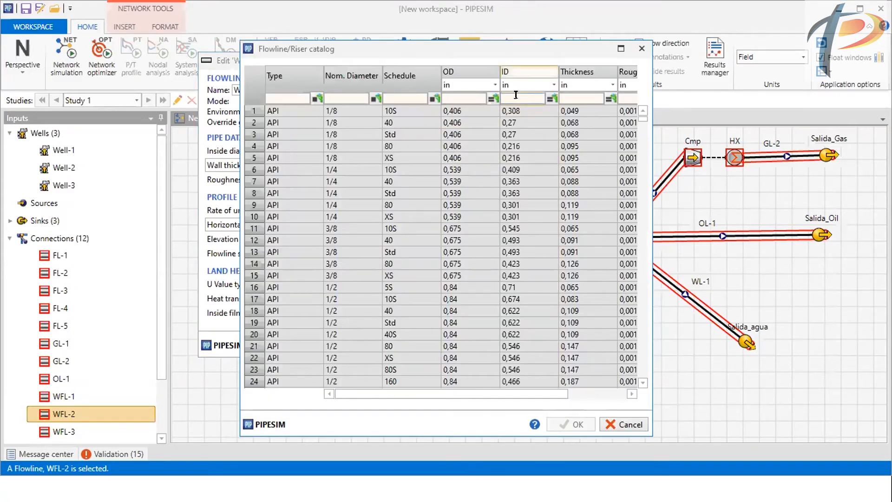
text(4,026)
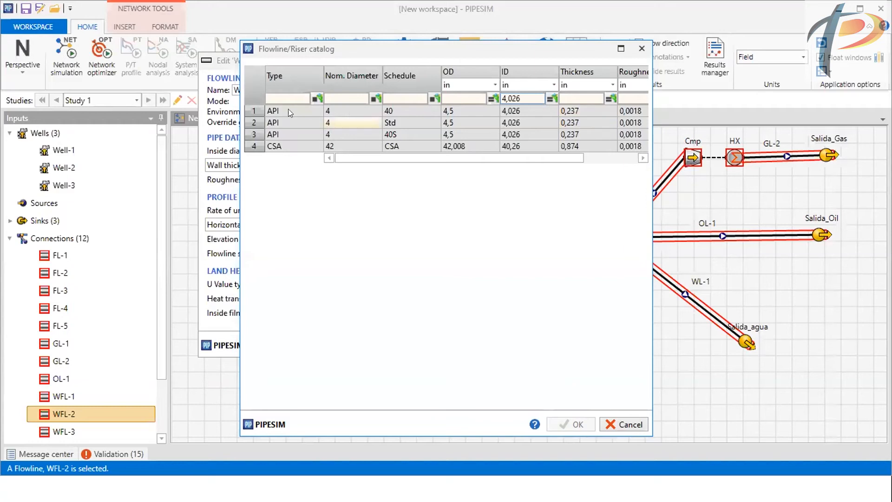
click(255, 110)
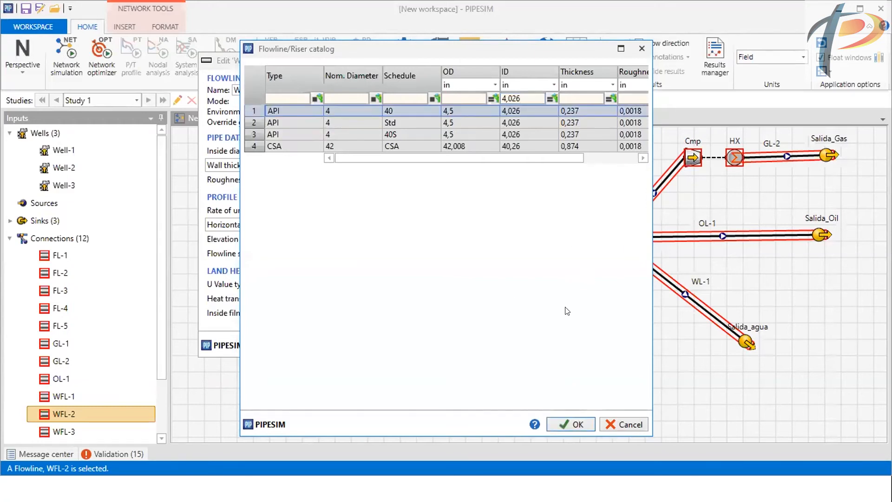
click(566, 420)
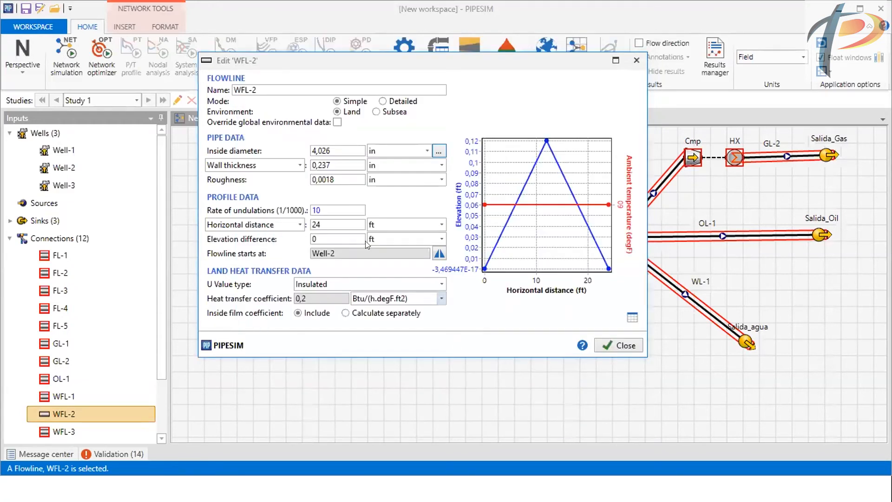
Set WFL-2's rate of undulations to 0
click(331, 208)
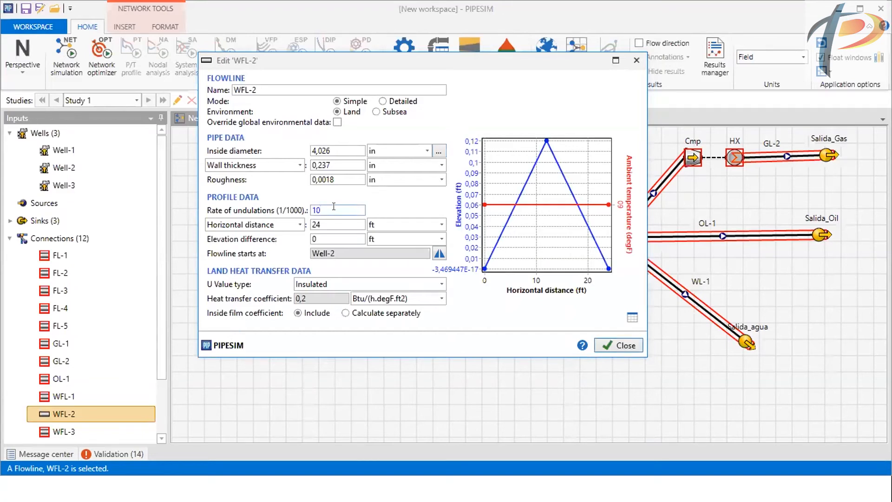
double_click(326, 210)
text(0)
click(339, 224)
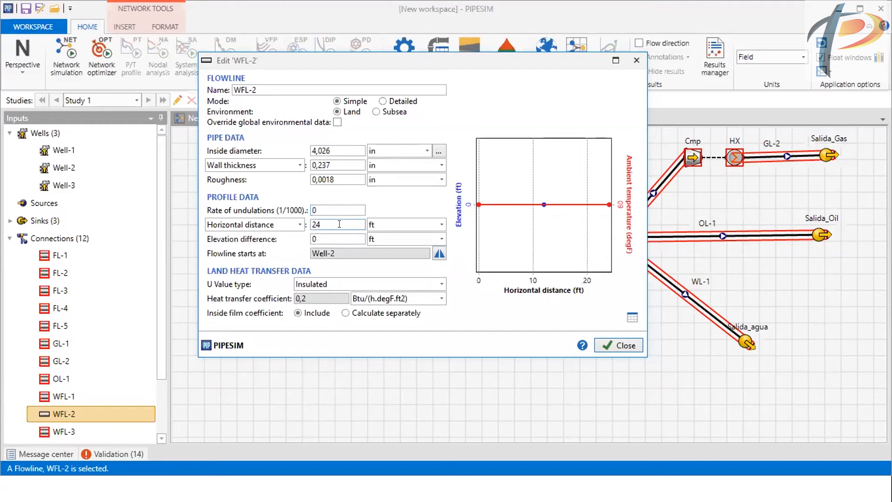
Try a rate of undulations of 10 on WFL-2 to compare the elevation profile, and return it to 0
click(330, 207)
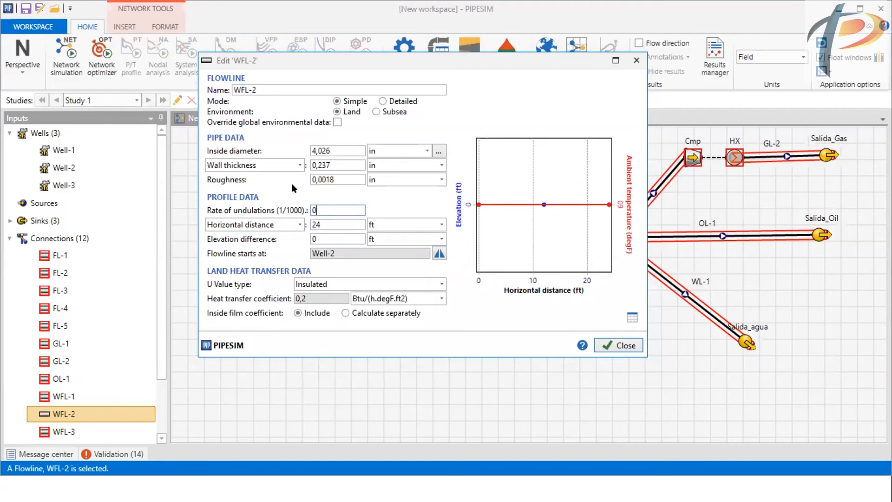
double_click(313, 209)
text(10)
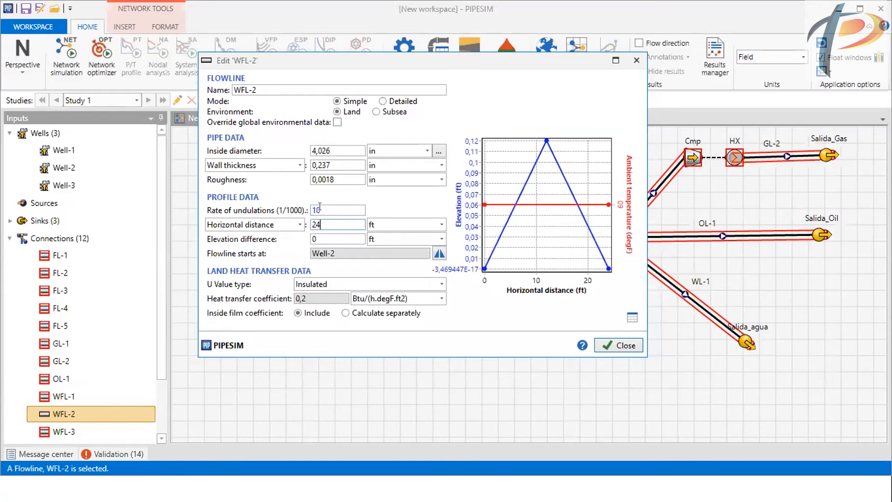
key(BackSpace)
key(BackSpace)
text(0)
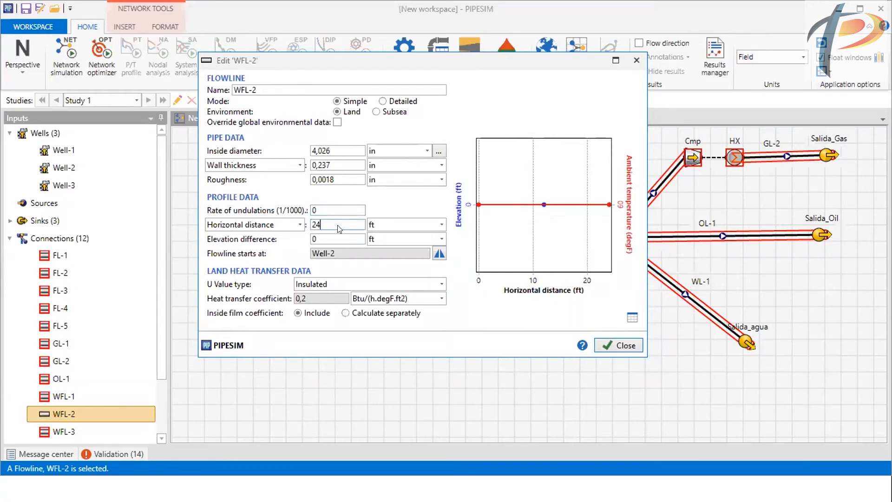
click(330, 237)
Try Bare (in air) as WFL-2's U value type to inspect its heat transfer coefficient
click(323, 284)
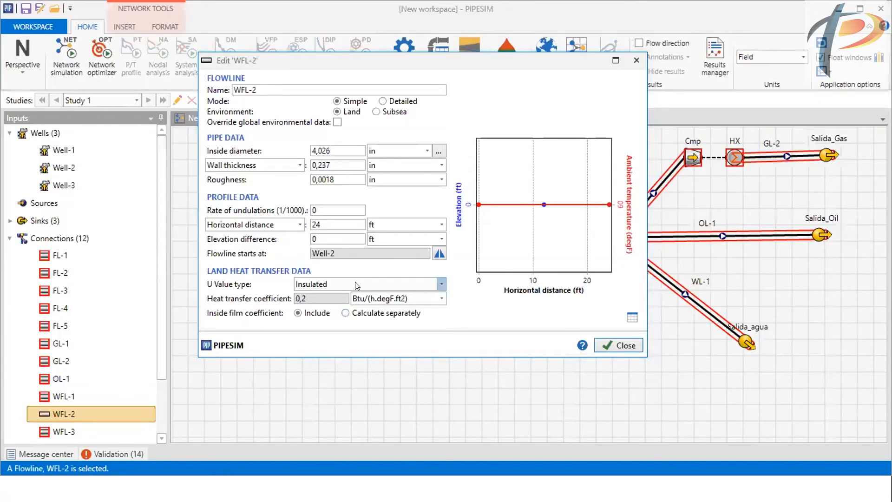
click(357, 285)
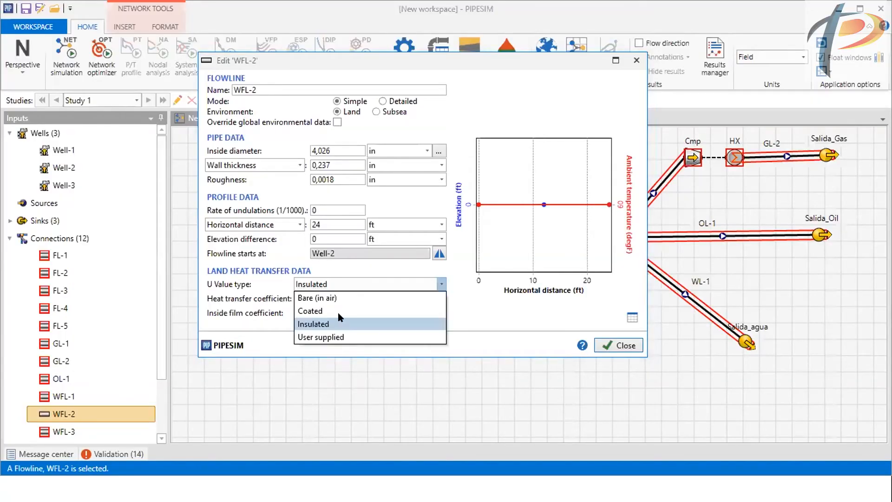
click(340, 294)
click(346, 286)
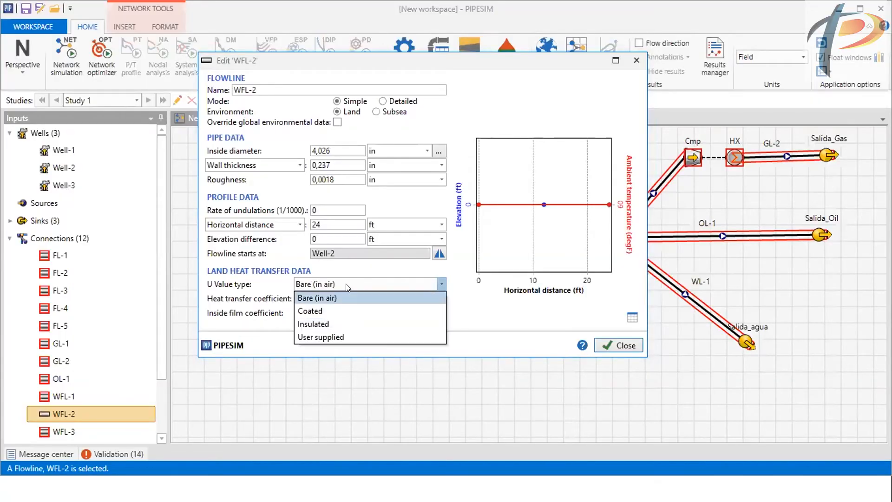
click(333, 299)
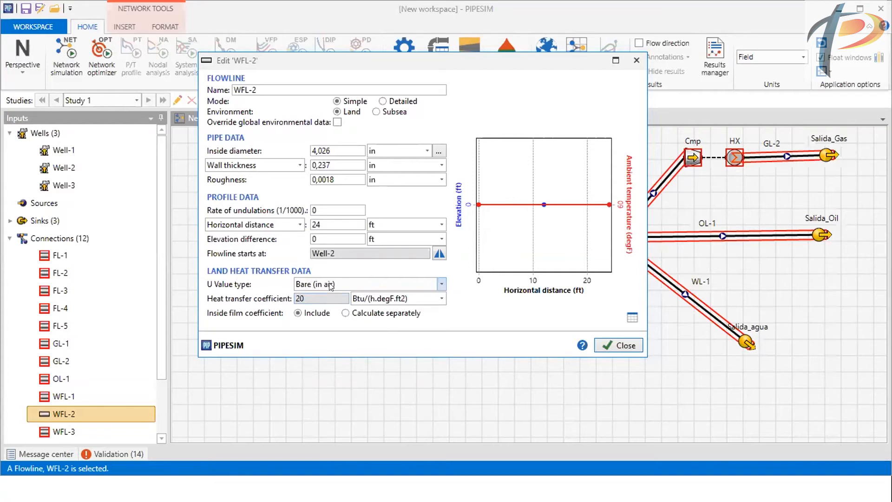
click(331, 285)
click(325, 298)
key(Tab)
Try Coated as WFL-2's U value type, return it to Insulated, and compare the heat transfer coefficients
click(328, 285)
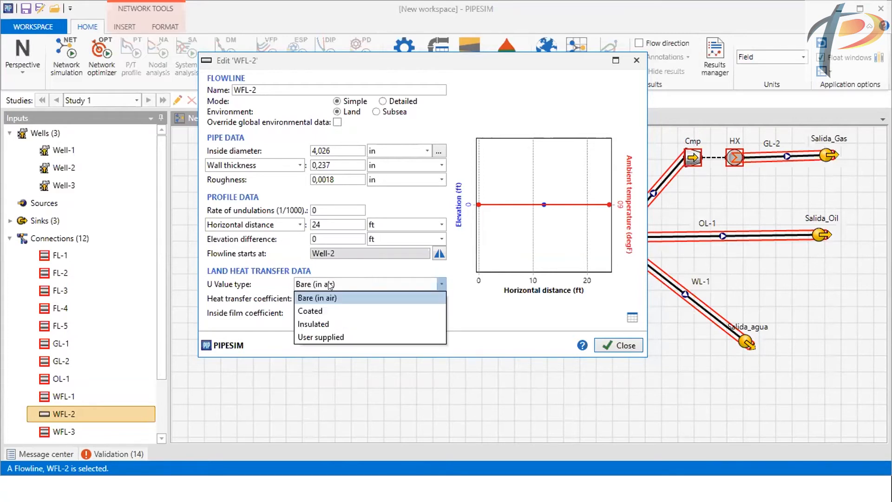
click(323, 307)
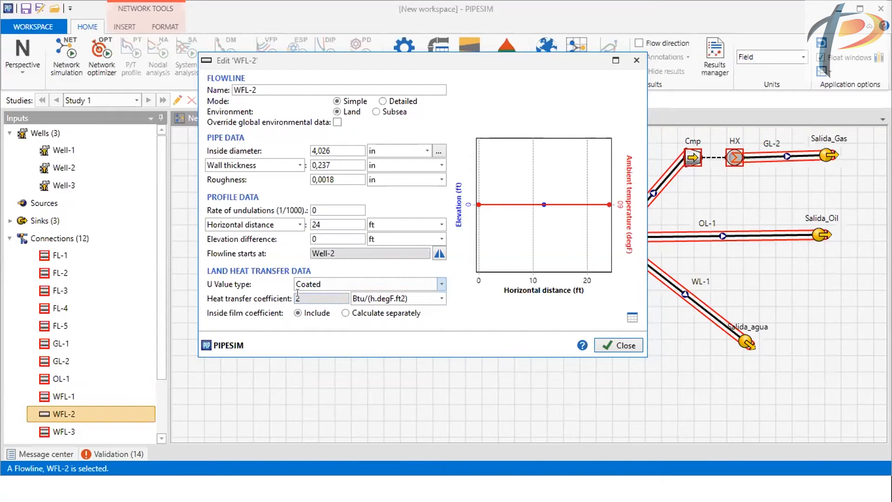
click(314, 285)
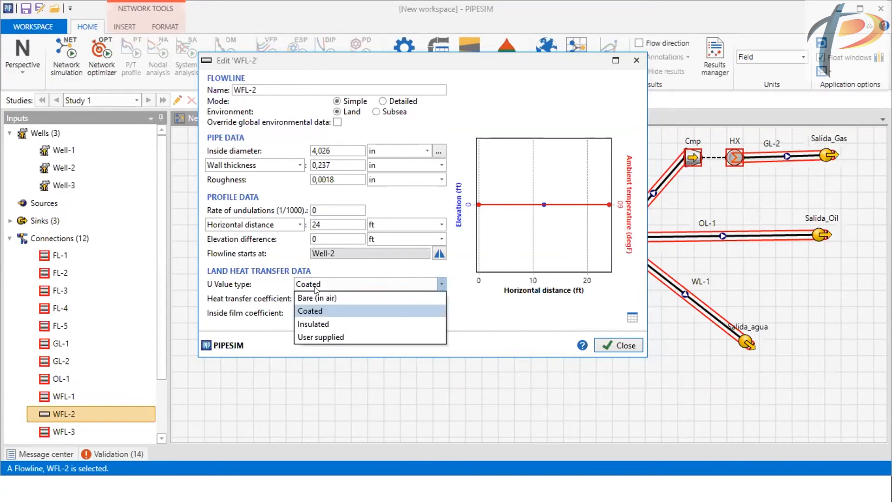
click(314, 324)
drag(314, 299, 296, 298)
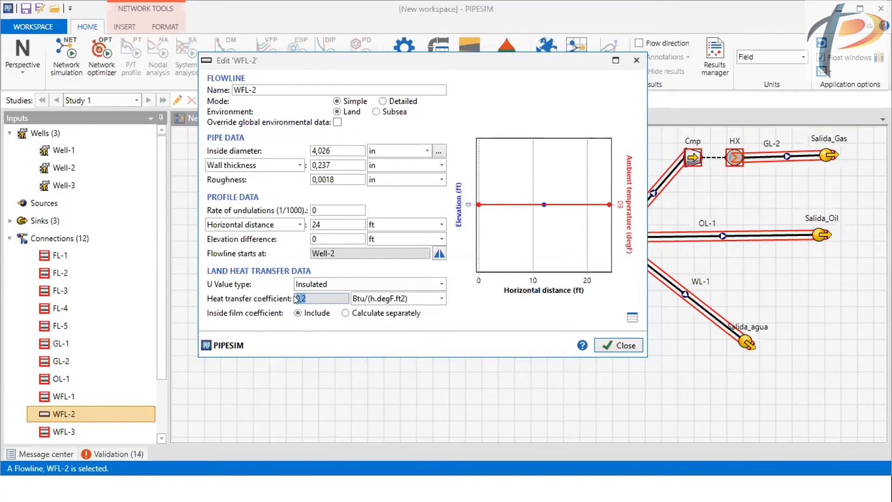
Try a User supplied U value with a heat transfer coefficient of 2 for WFL-2, and restore the Insulated type
click(309, 284)
click(309, 284)
click(318, 285)
click(320, 339)
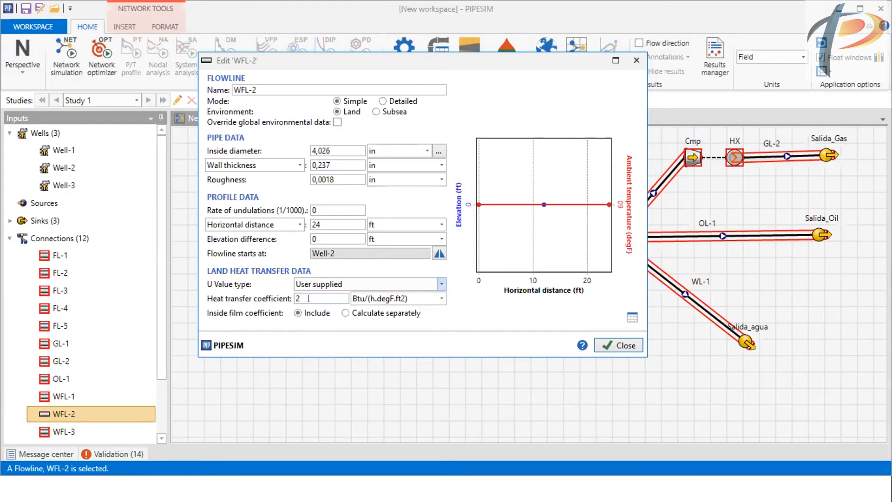
double_click(298, 299)
text(2)
click(330, 287)
click(330, 287)
click(330, 287)
click(320, 325)
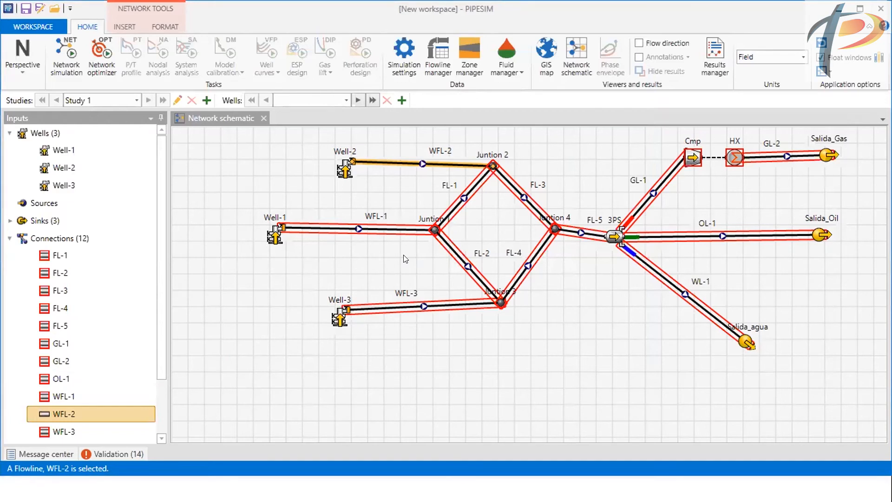
Reopen flowline WFL-2, review its wall thickness and roughness, and close it
double_click(411, 163)
click(411, 165)
click(482, 299)
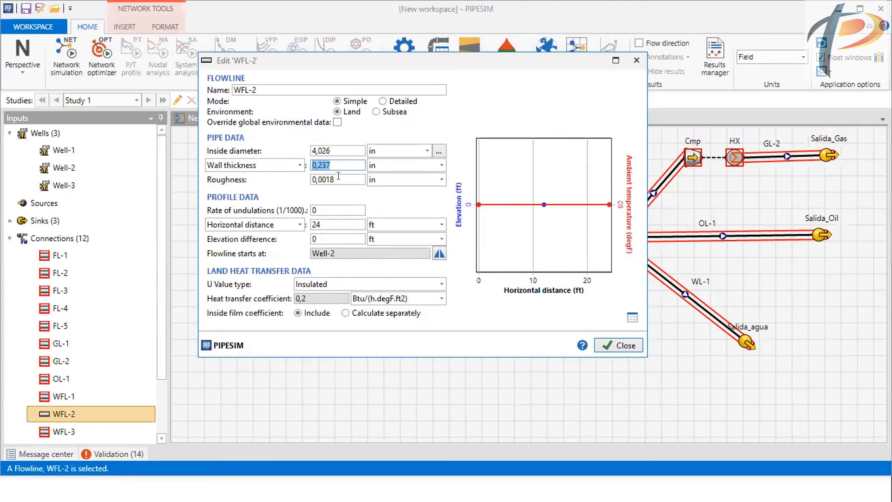
click(352, 177)
click(604, 345)
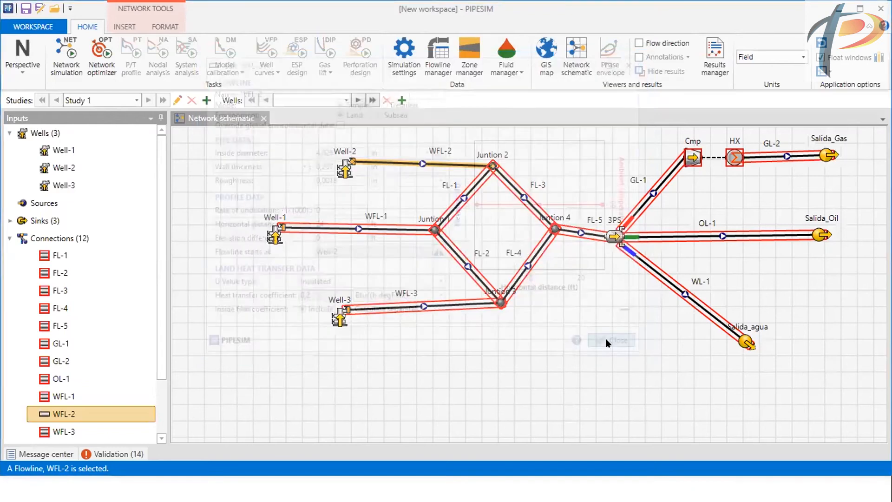
click(556, 354)
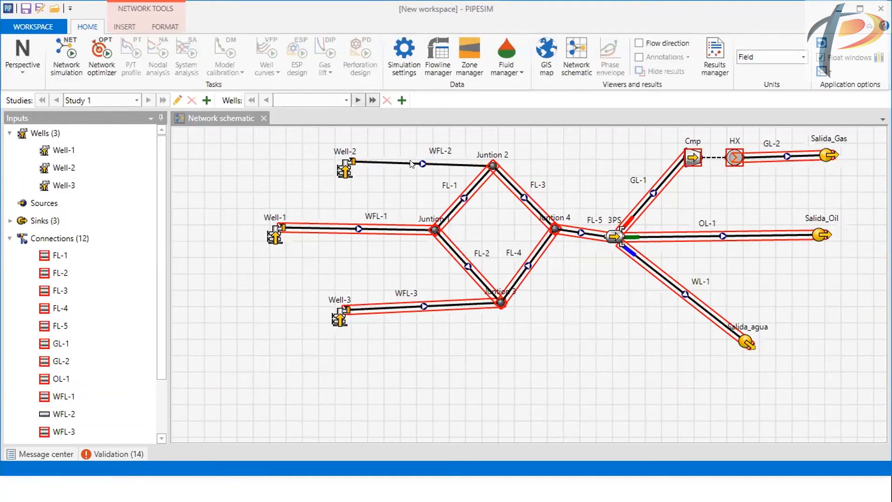
Assign flowline WFL-1 the catalog's API 4 in schedule 40 pipe, filtering by an inside diameter of 4,026 in
click(366, 227)
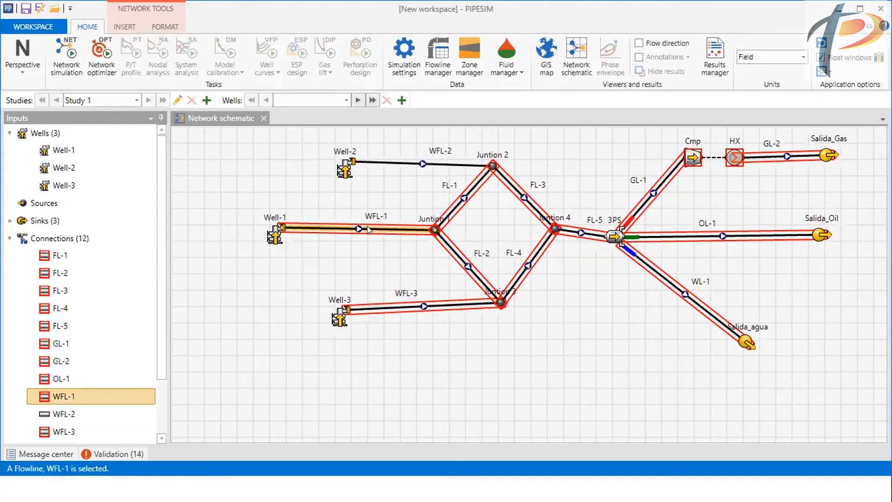
double_click(367, 227)
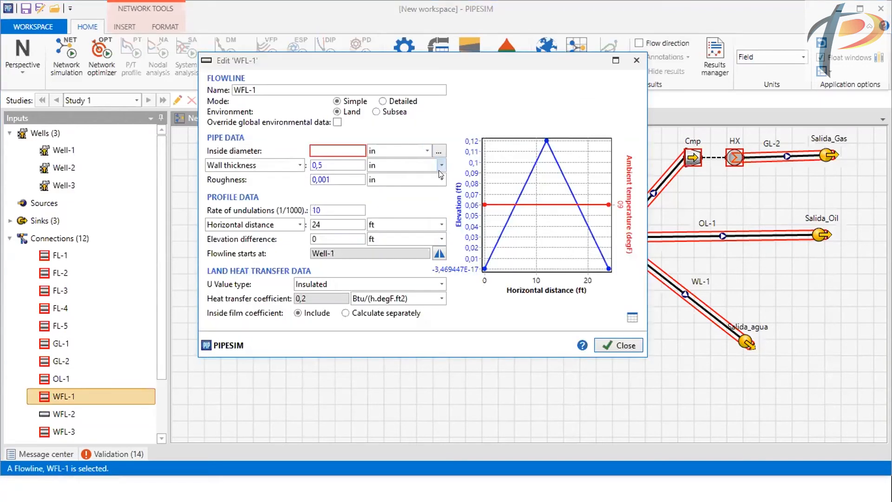
key(alt+Tab)
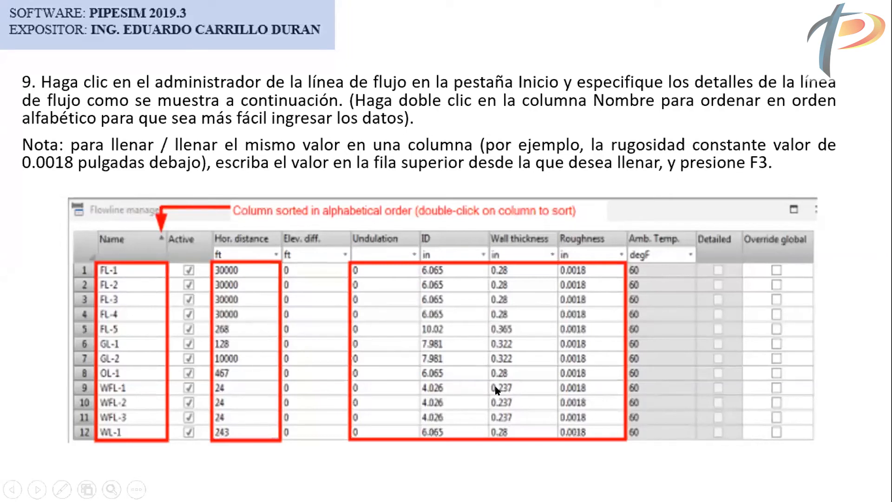
key(alt+Tab)
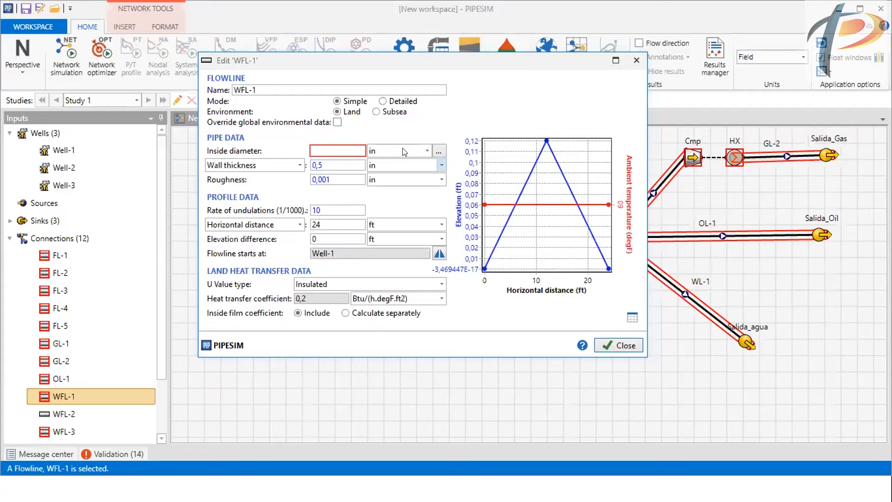
click(439, 151)
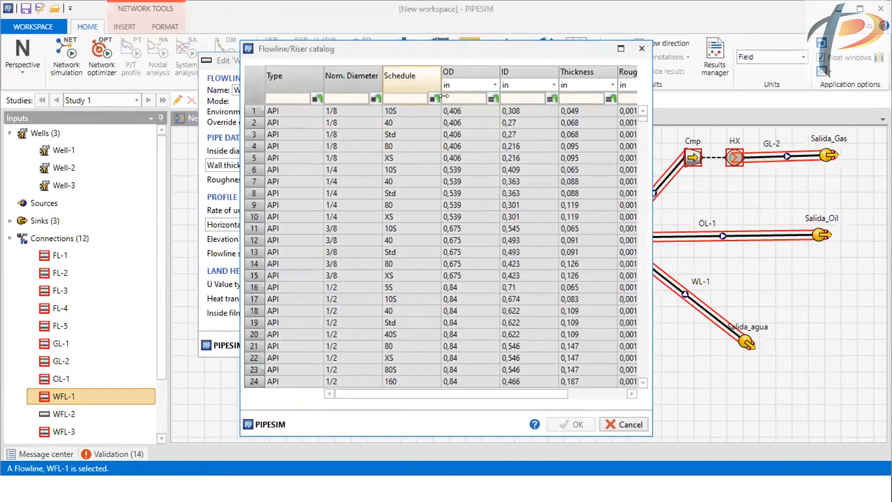
click(507, 98)
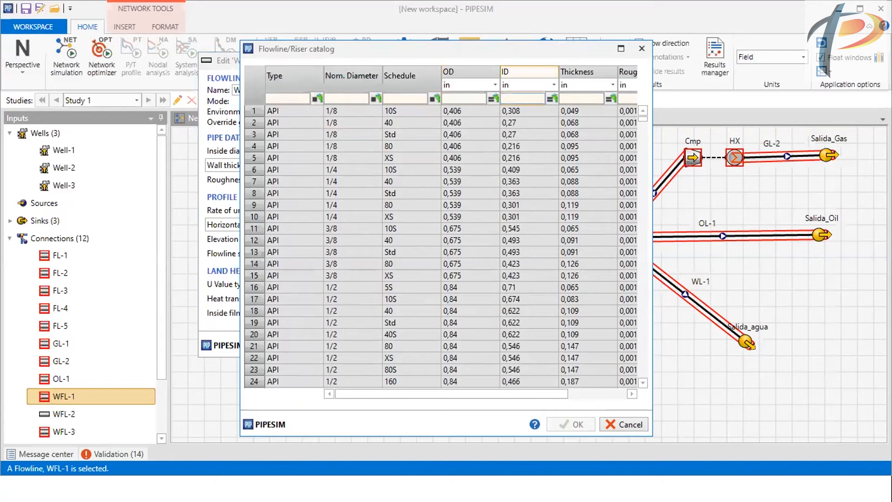
text(4,026)
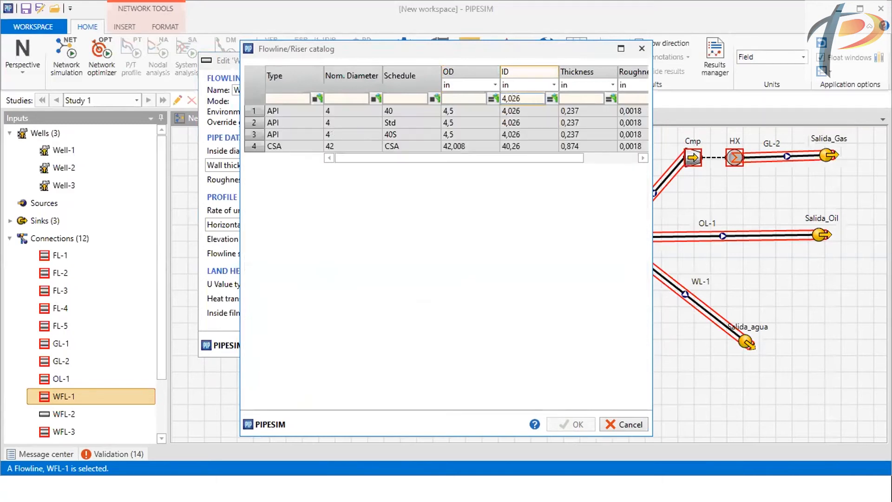
click(271, 113)
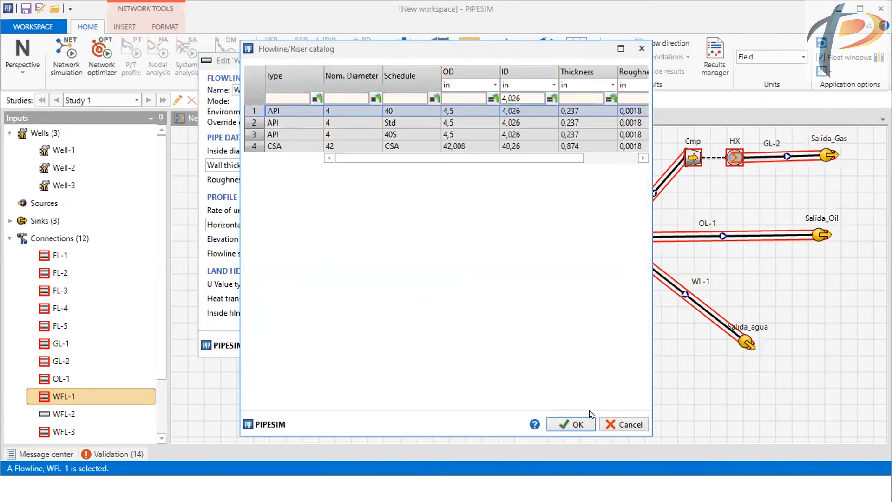
click(574, 423)
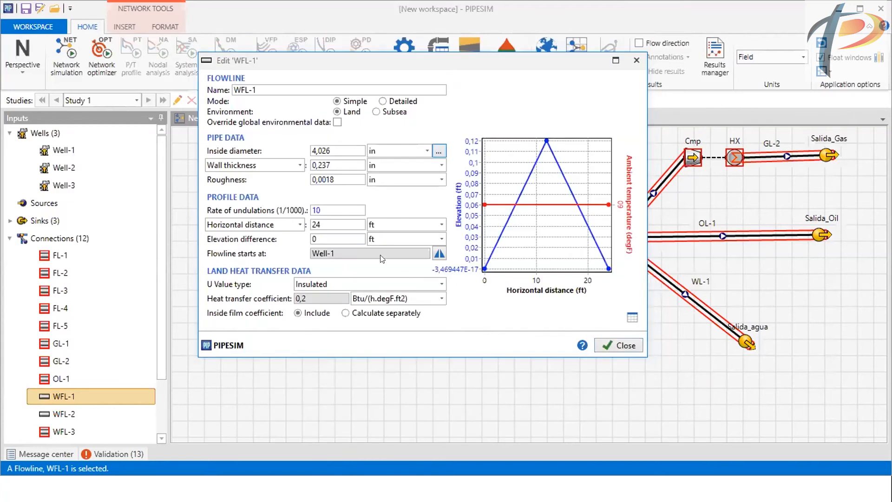
Set WFL-1's rate of undulations to 0 and check its profile data against the reference table
double_click(317, 210)
text(0)
key(Tab)
click(329, 225)
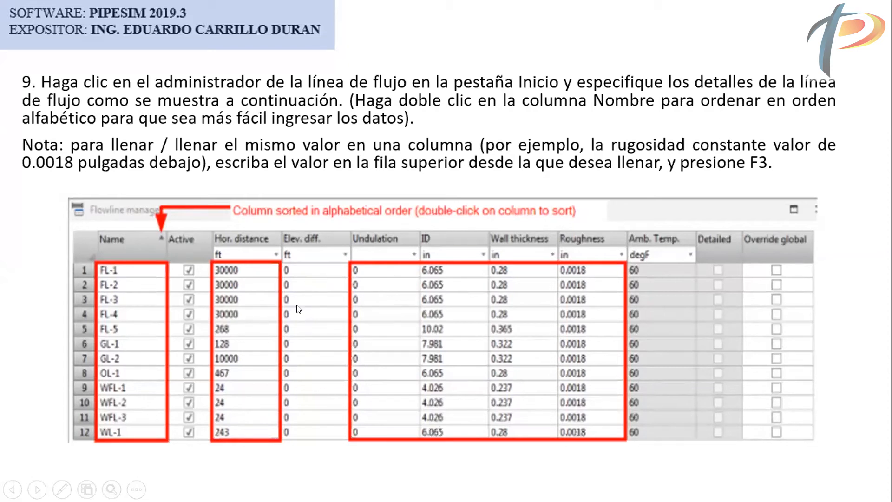
key(alt+Tab)
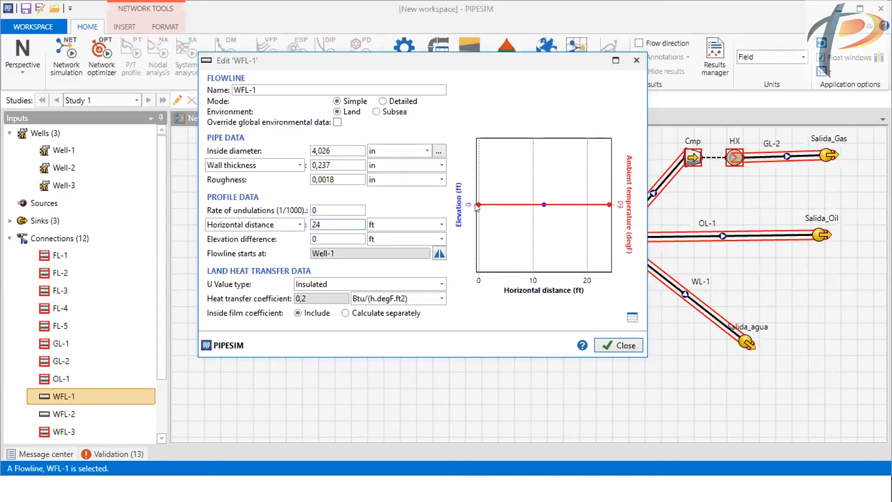
Try an elevation difference of 100 ft for WFL-1 to inspect the profile plot, and restore it to 0
click(323, 236)
text(100)
click(359, 226)
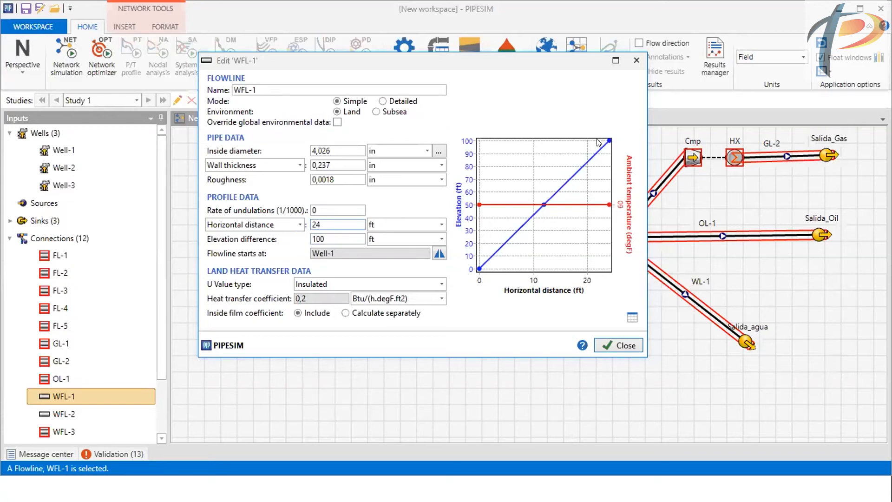
drag(330, 238, 305, 238)
text(0)
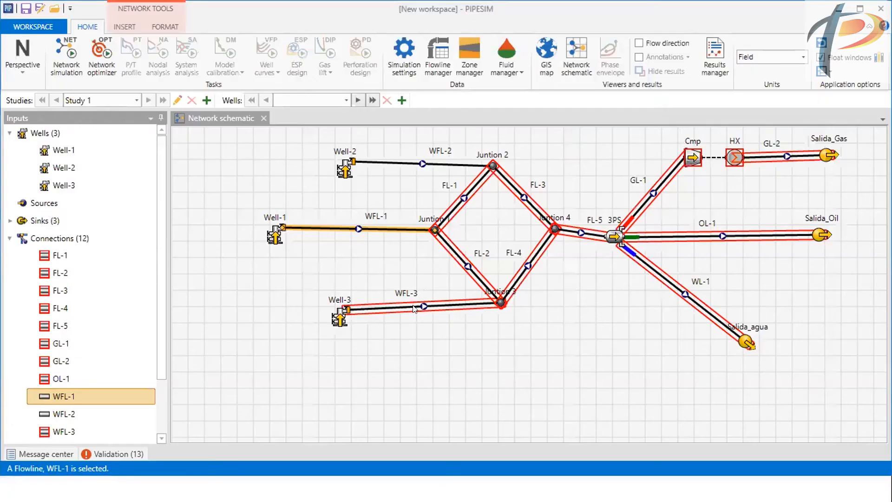
Assign flowline WFL-3 the catalog's API 4 in schedule 40 pipe with a 4,026 in inside diameter
double_click(413, 307)
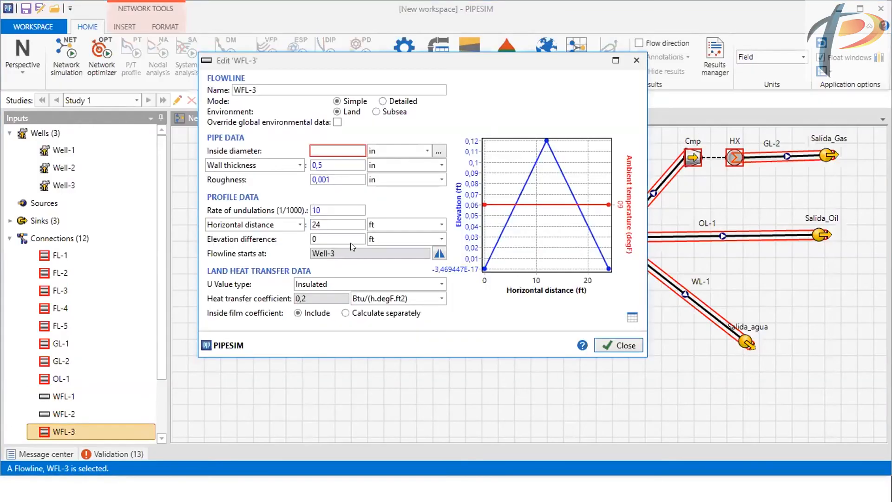
click(435, 151)
click(517, 94)
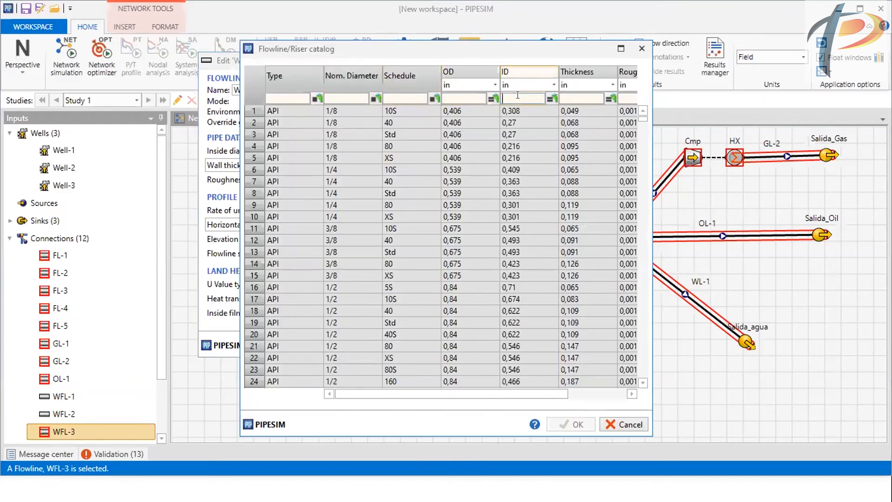
text(4,026)
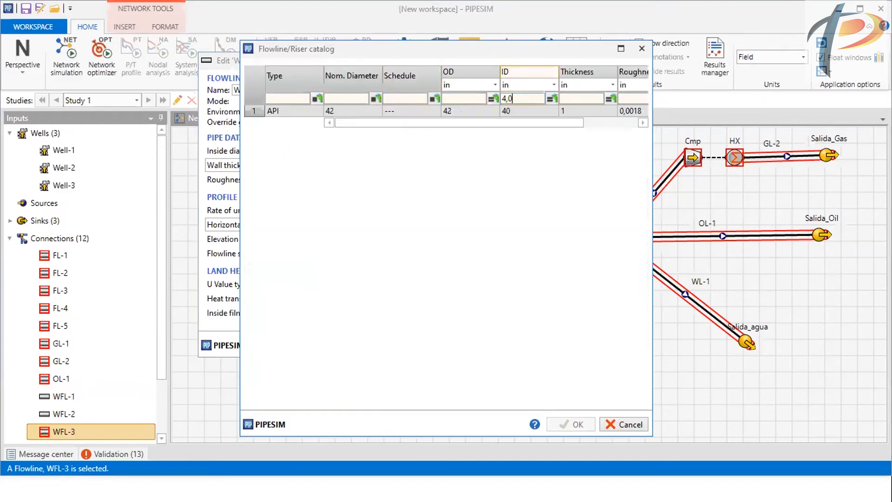
click(252, 110)
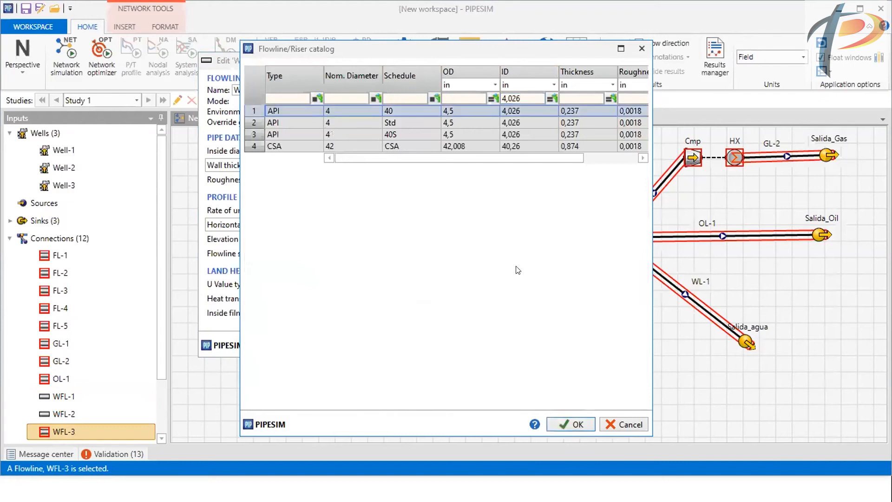
click(559, 423)
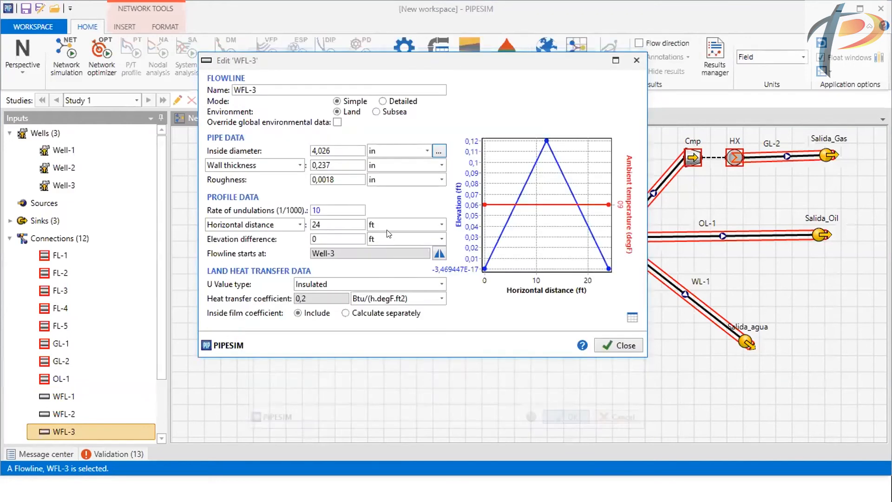
Set WFL-3's rate of undulations to 0 and finish editing the flowline
double_click(318, 210)
text(0)
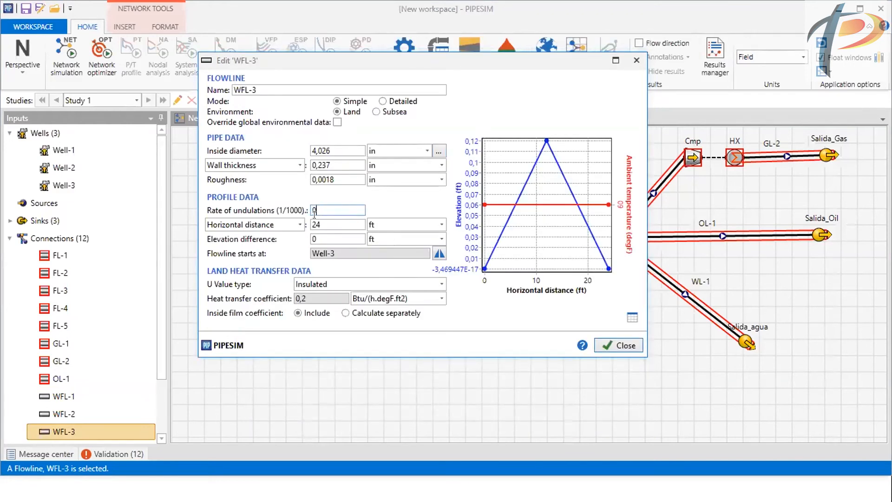
click(329, 237)
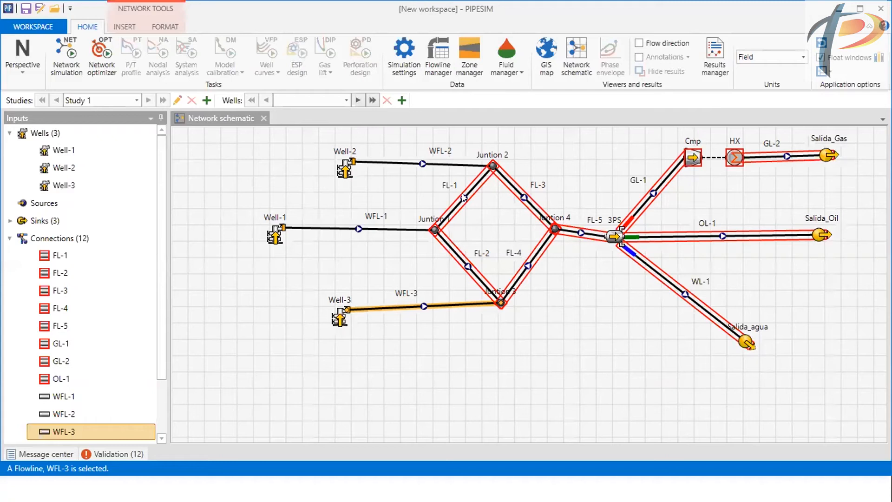
click(461, 194)
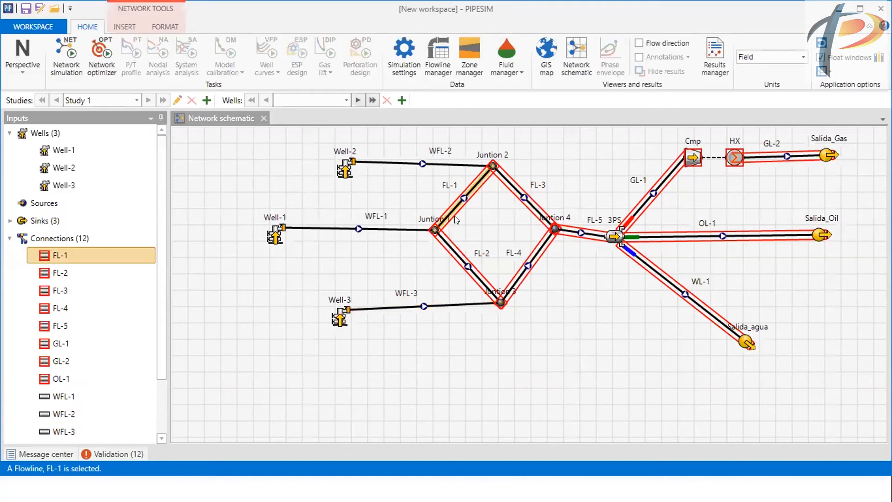
click(453, 250)
click(515, 256)
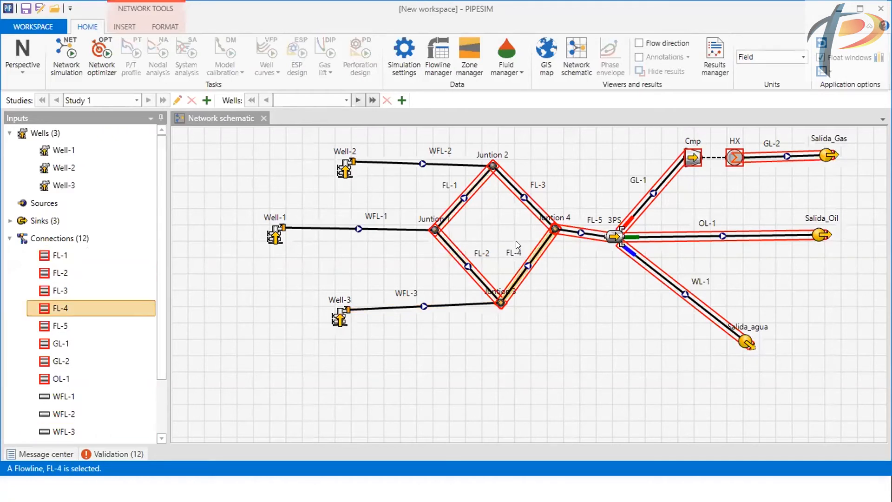
click(464, 199)
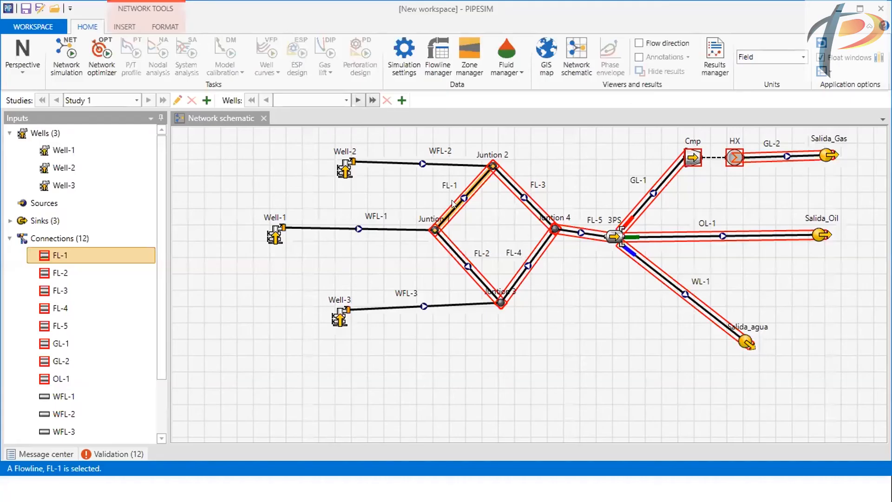
click(452, 203)
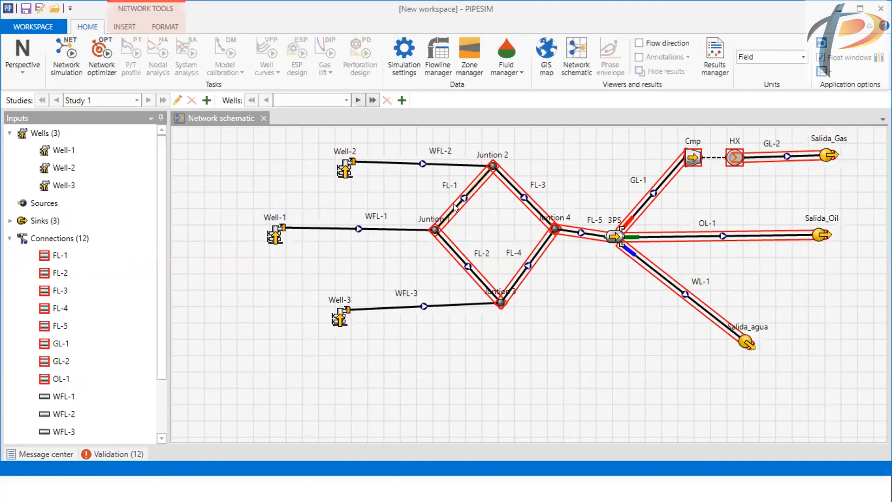
Assign flowline FL-1 the catalog's API 6 in schedule 40 pipe, filtering by an inside diameter of 6,065 in
double_click(454, 205)
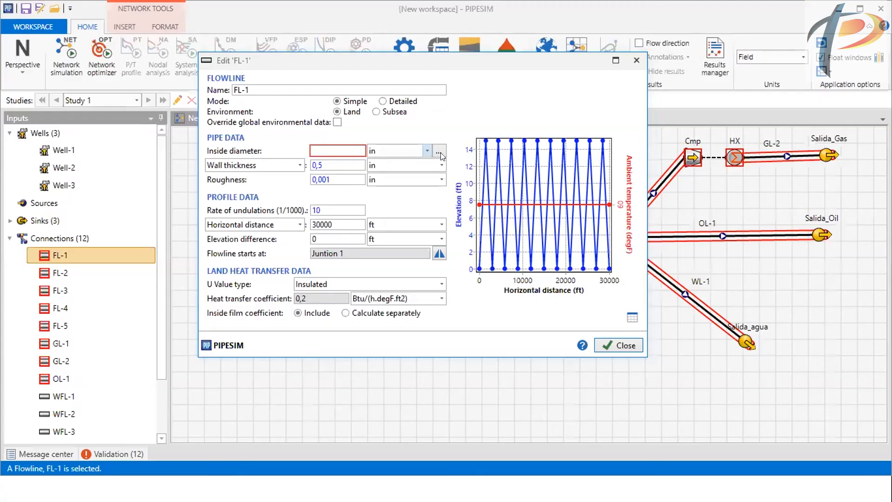
click(438, 151)
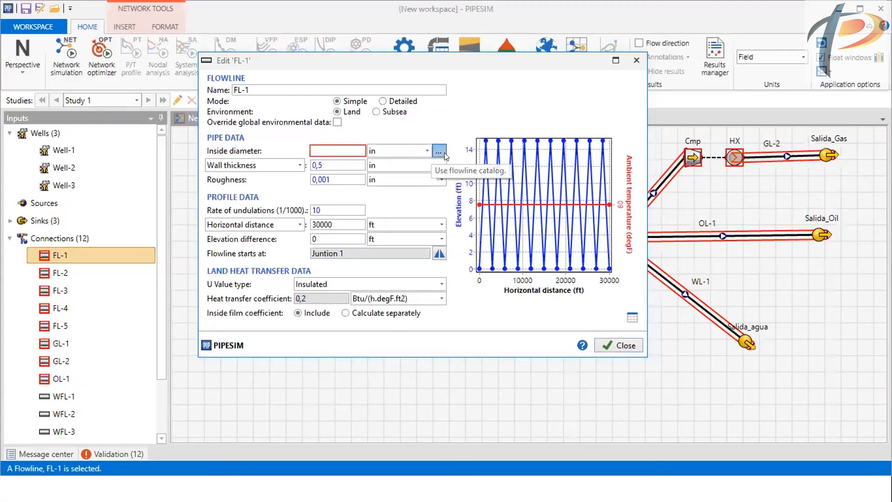
click(513, 98)
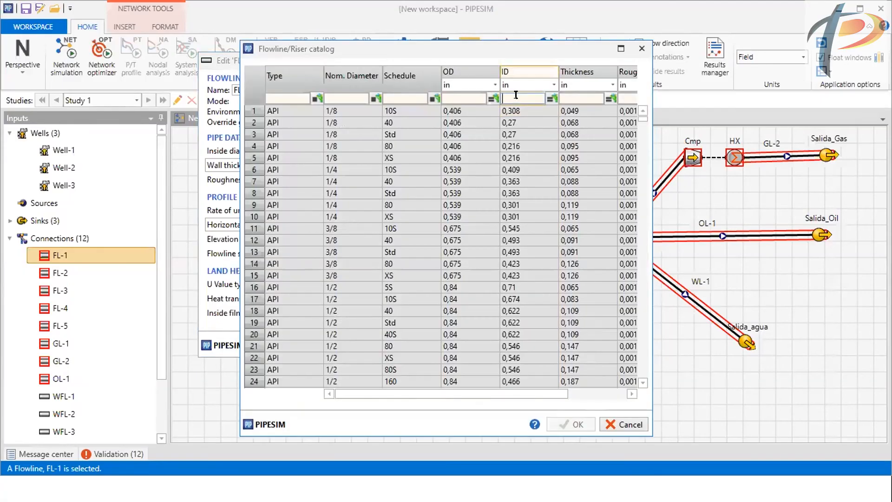
text(6,06)
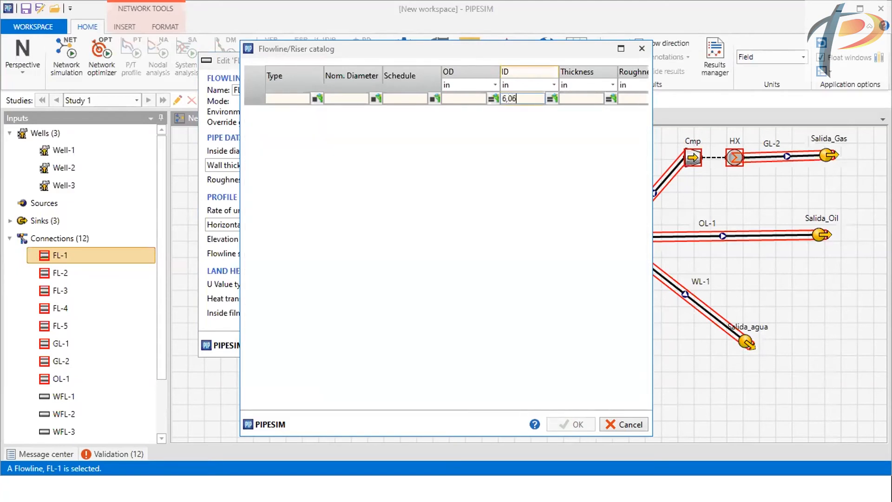
text(5)
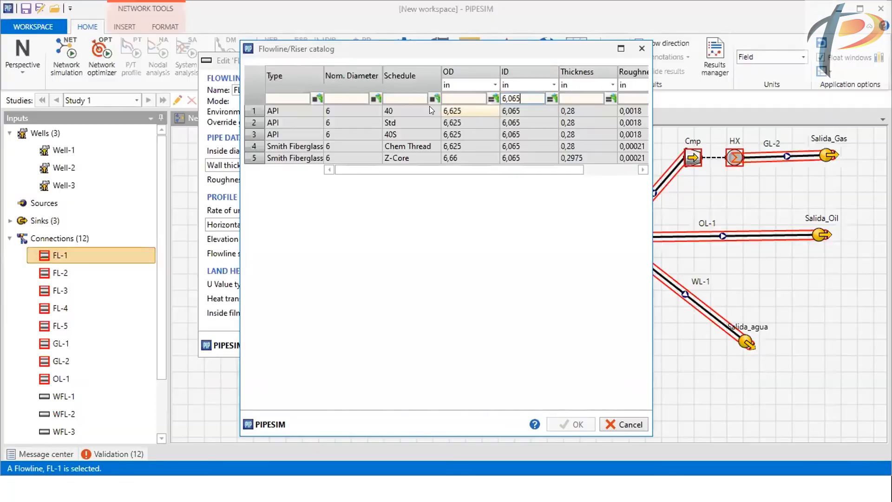
click(274, 110)
click(553, 420)
Set FL-1's rate of undulations to 0 and close the flowline editor
click(338, 205)
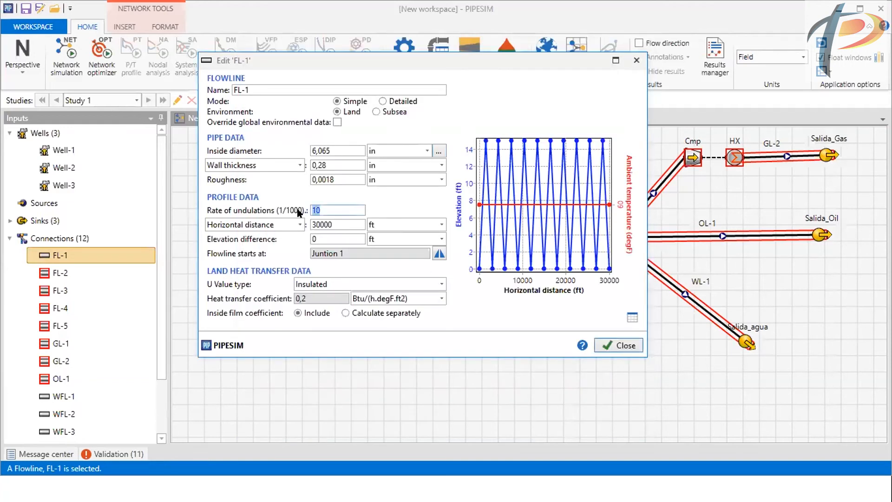
text(0)
key(Tab)
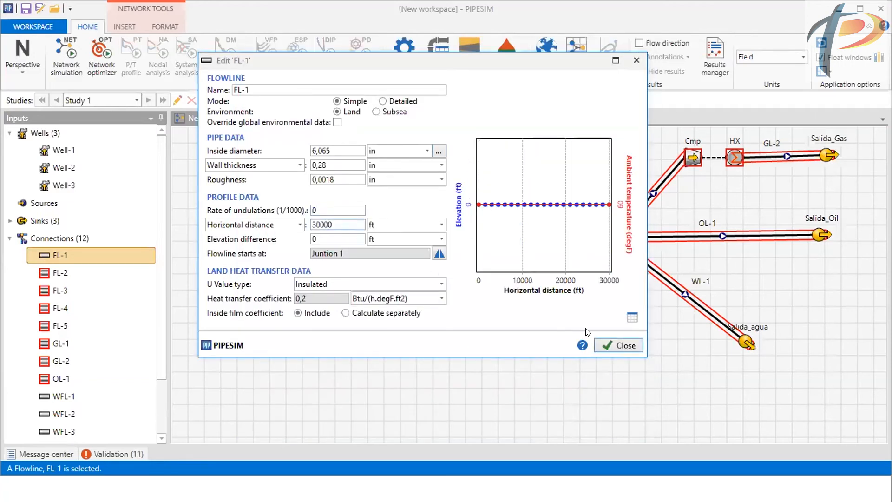
click(611, 345)
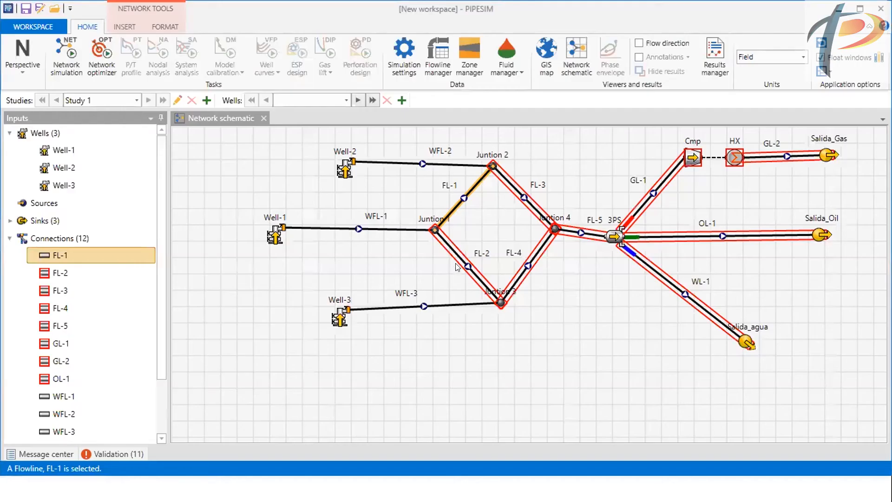
Assign flowline FL-2 the catalog's API 6 in schedule 40 pipe with a 6,065 in inside diameter and set its rate of undulations to 0
click(458, 258)
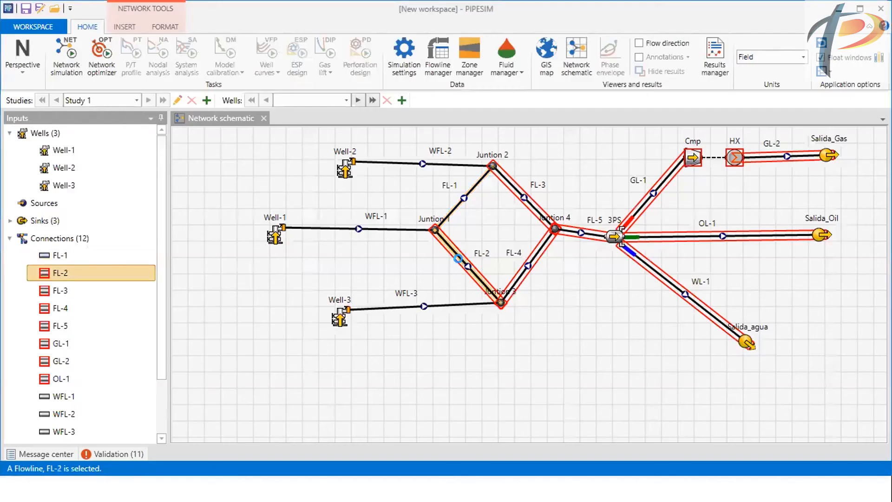
double_click(462, 255)
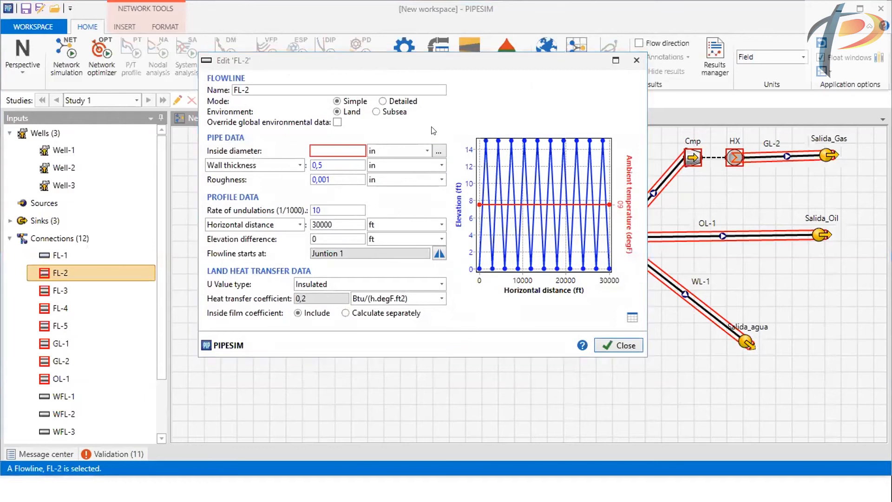
click(439, 151)
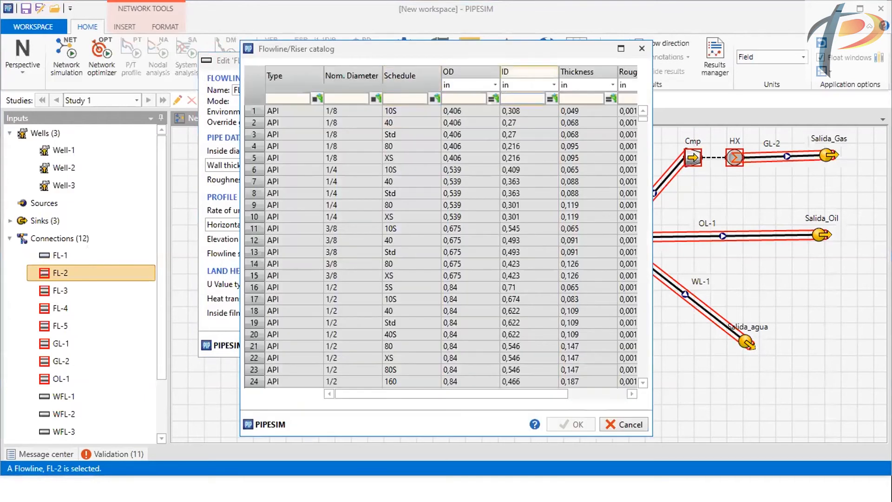
text(6,06)
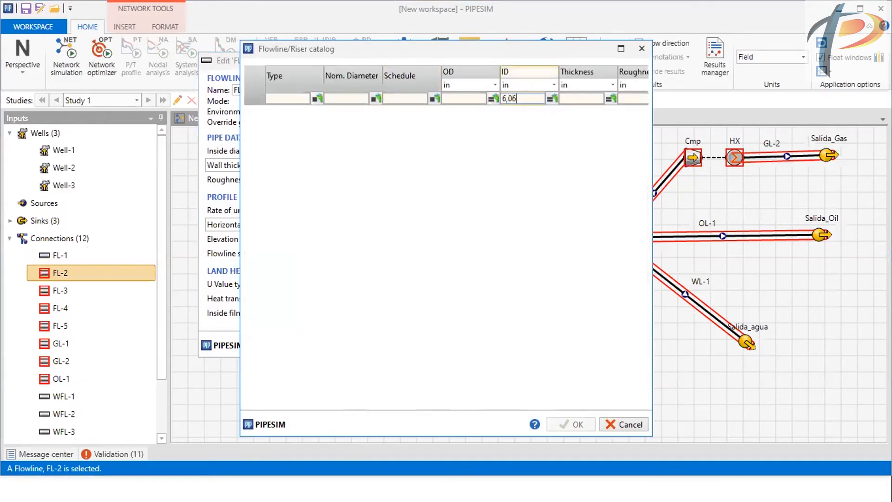
text(85)
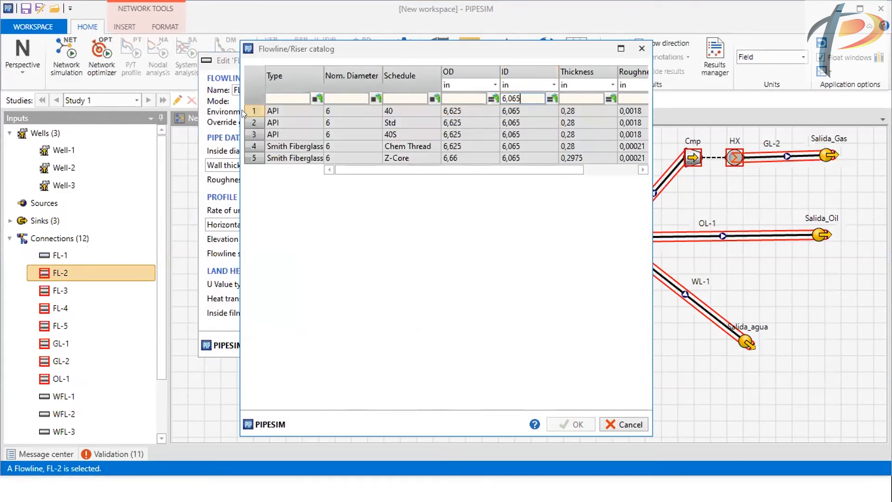
click(260, 111)
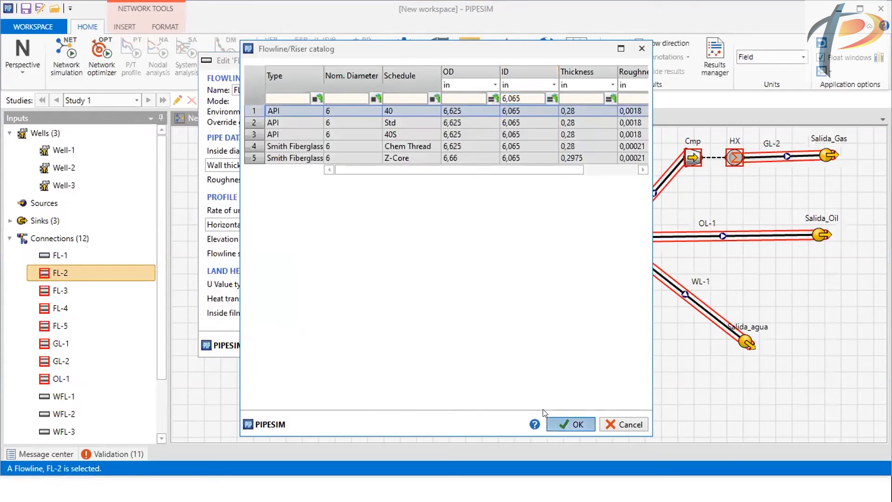
drag(321, 210, 309, 210)
text(0)
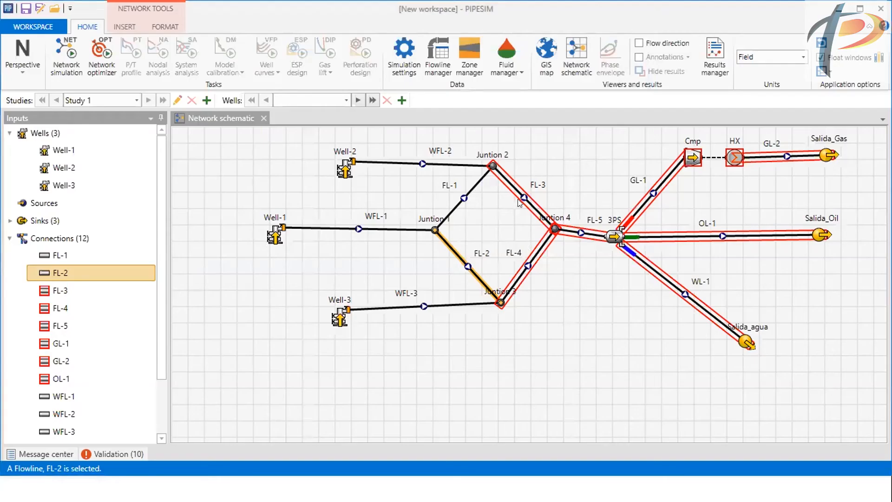
Give flowline FL-3 the catalog's API 6 in schedule 40 pipe, filtering by 6,065 in inside diameter, and a rate of undulations of 0
click(521, 200)
double_click(515, 198)
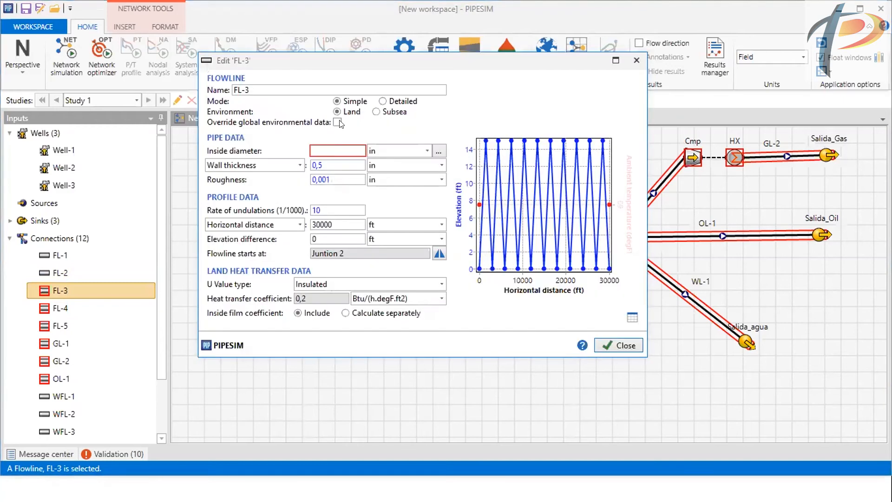
click(436, 150)
click(502, 98)
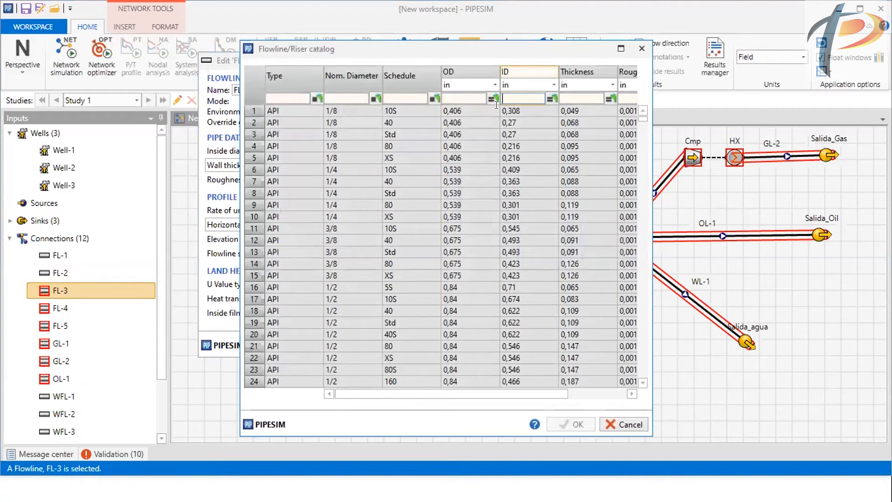
text(5,6)
key(BackSpace)
key(BackSpace)
key(BackSpace)
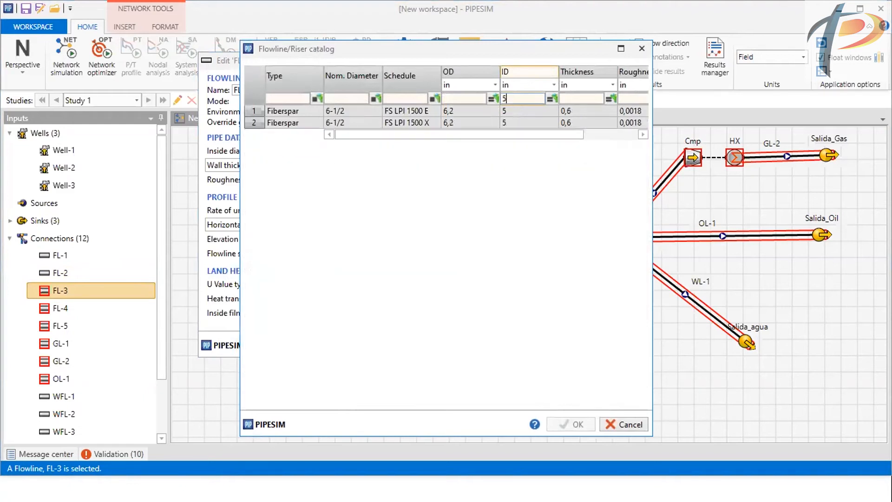
text(6,)
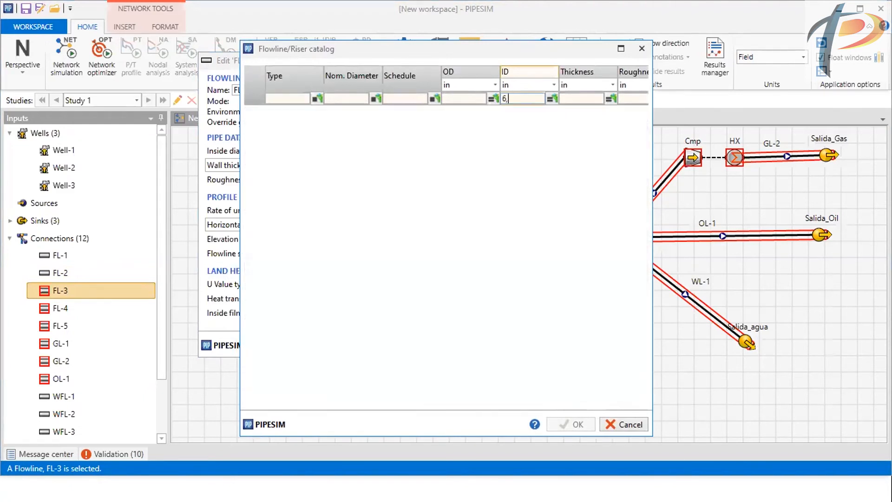
text(065)
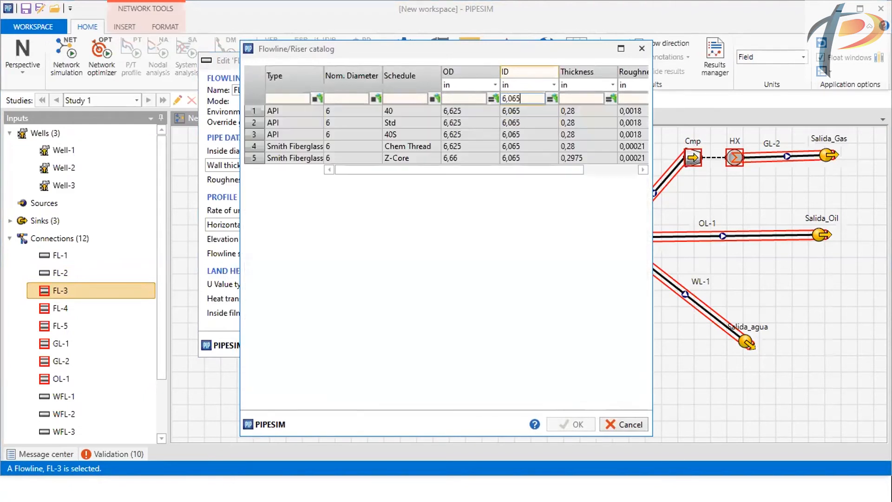
click(253, 111)
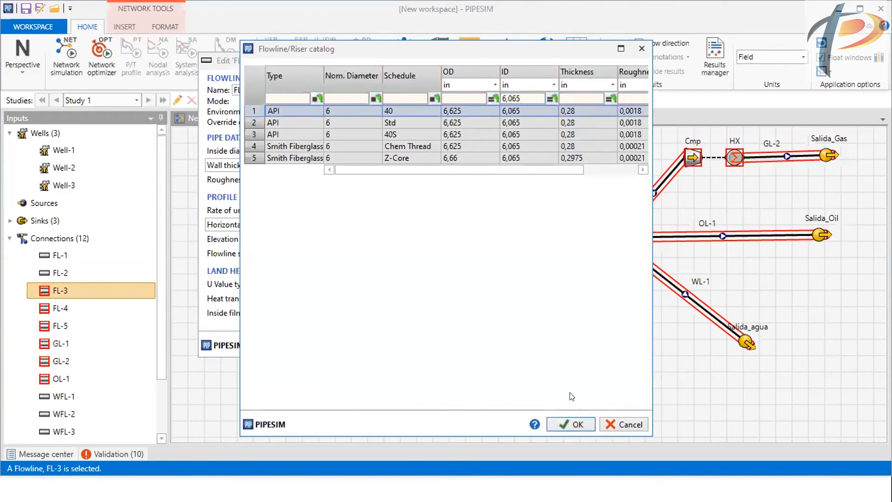
click(565, 416)
text(0)
click(321, 224)
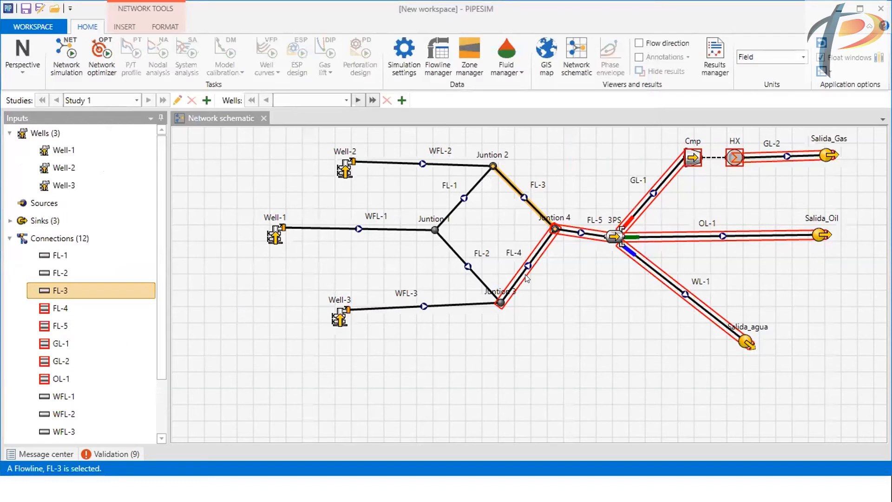
Assign flowline FL-4 the catalog's API 6 in schedule 40 pipe, filtering by an inside diameter of 6,065 in
double_click(525, 274)
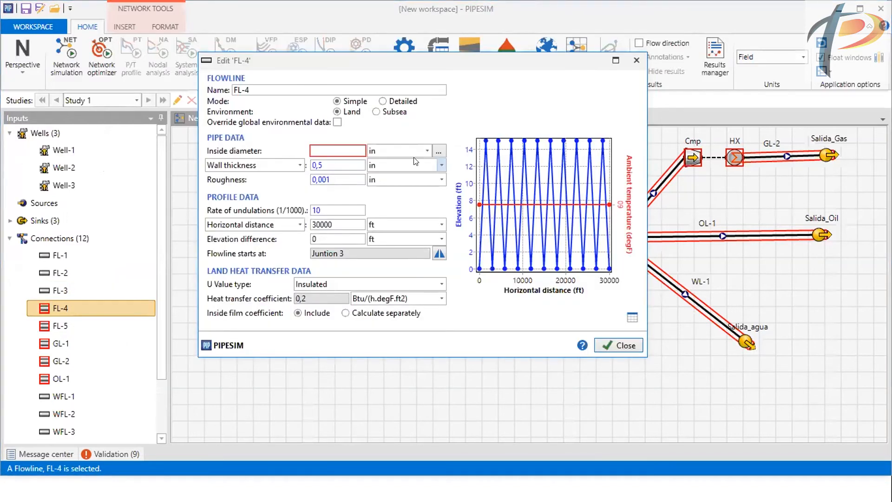
click(438, 150)
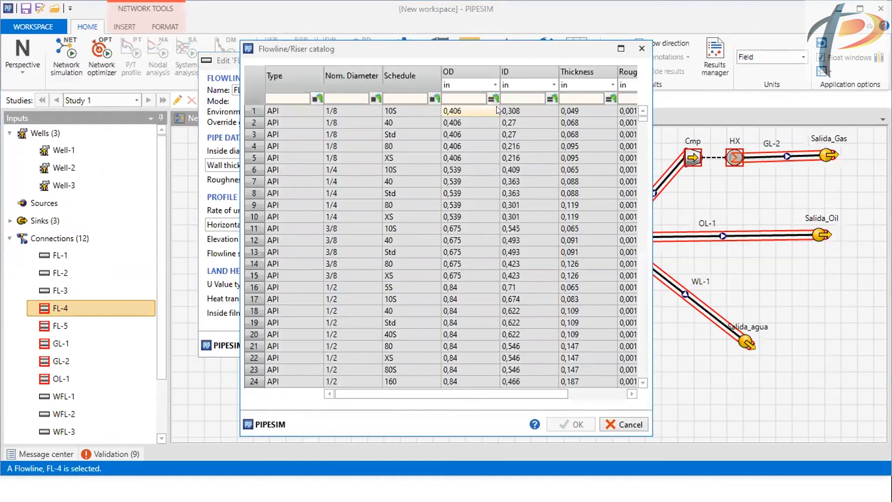
text(6,065)
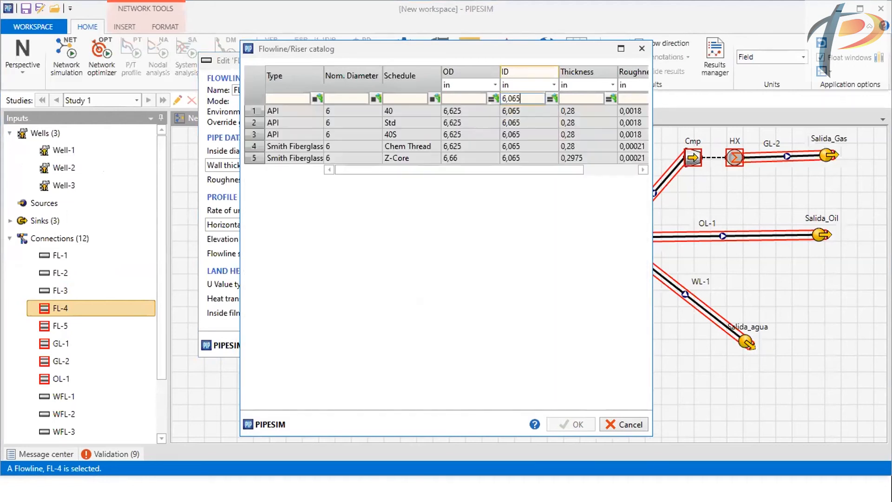
click(256, 110)
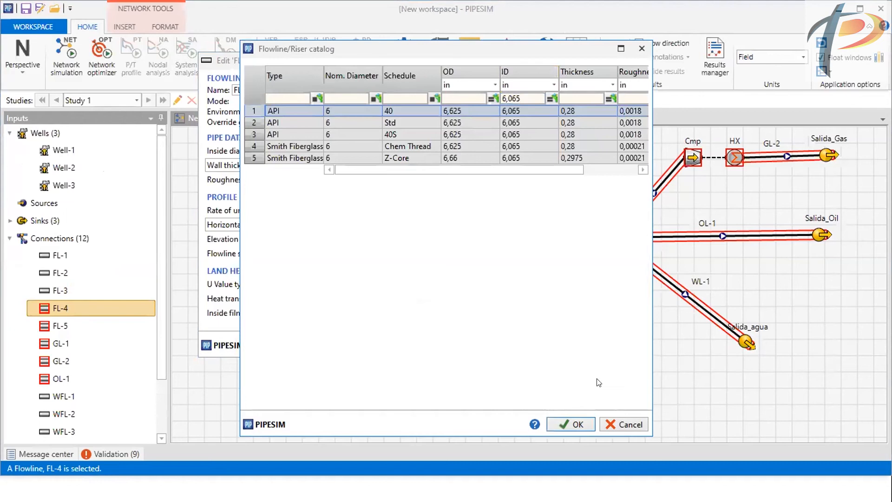
click(570, 424)
Set FL-4's rate of undulations to 0 and finish editing the flowline
click(318, 210)
double_click(319, 210)
text(0)
key(Tab)
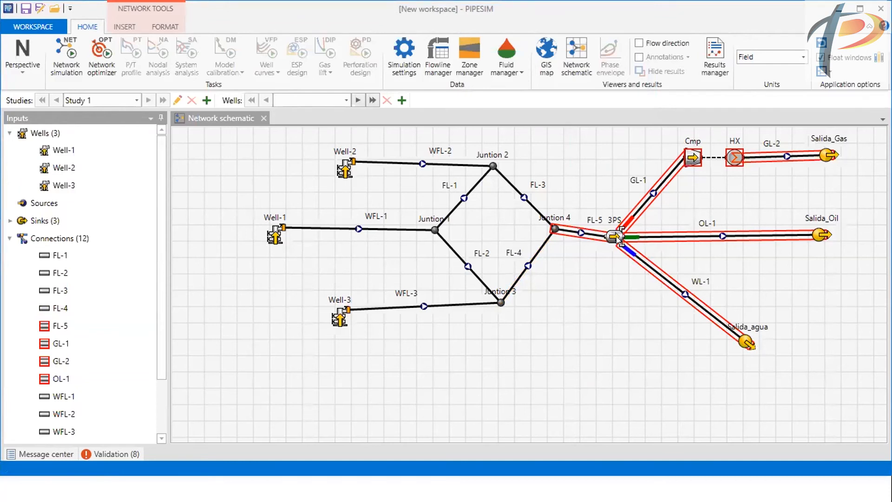
Assign flowline FL-5 the catalog's API 10 in schedule 40 pipe, filtering by an inside diameter of 10,02 in
click(581, 235)
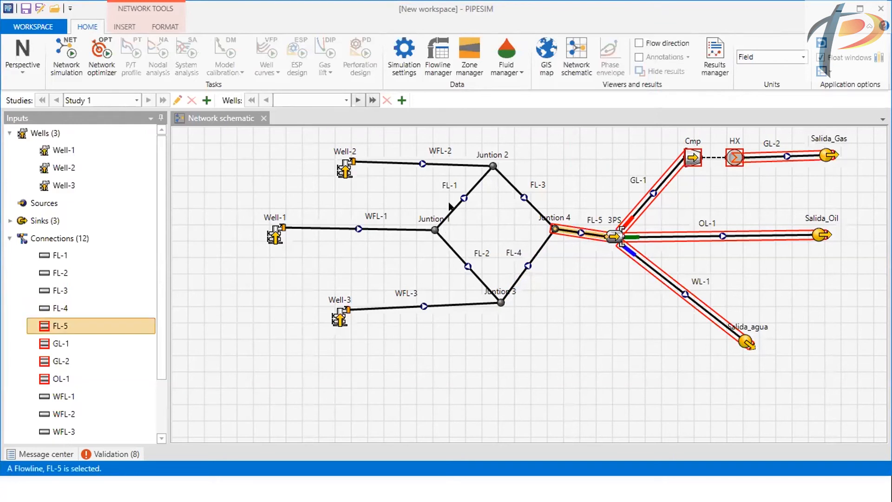
double_click(594, 236)
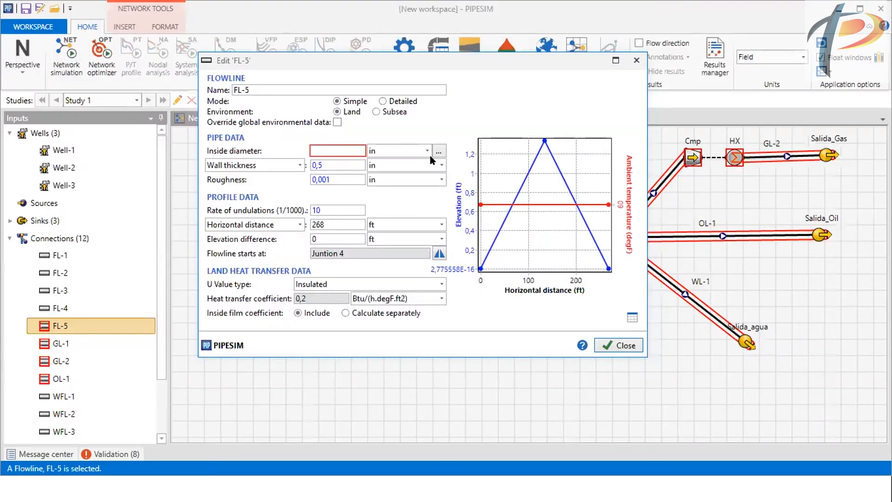
click(439, 152)
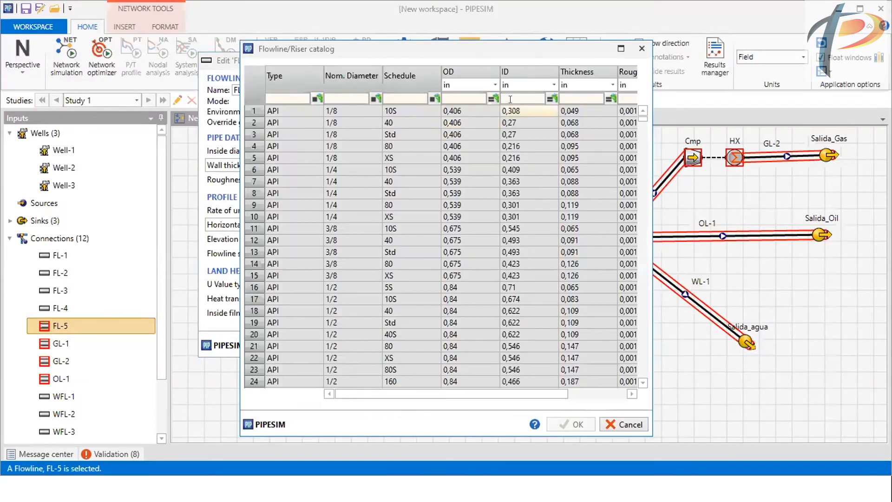
text(10,02)
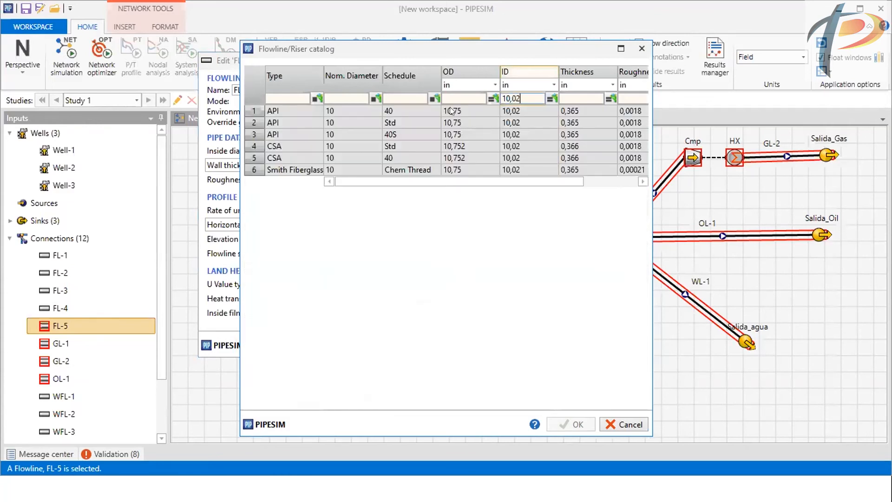
click(256, 110)
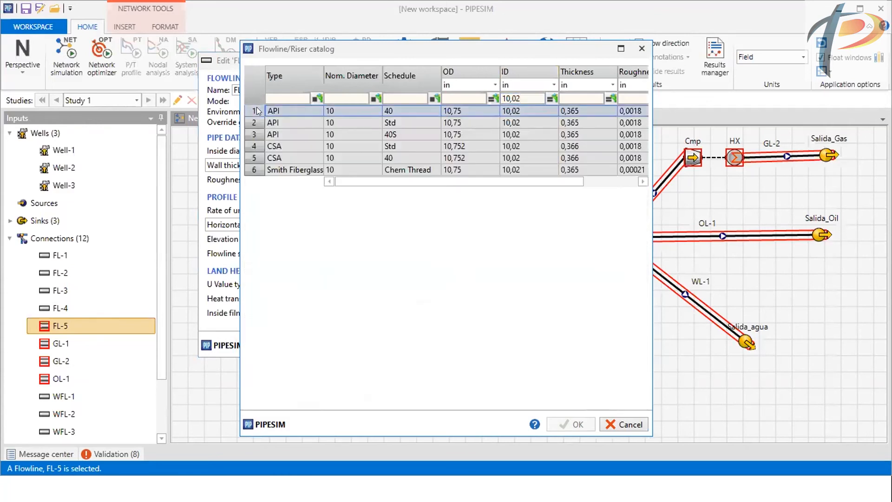
click(571, 425)
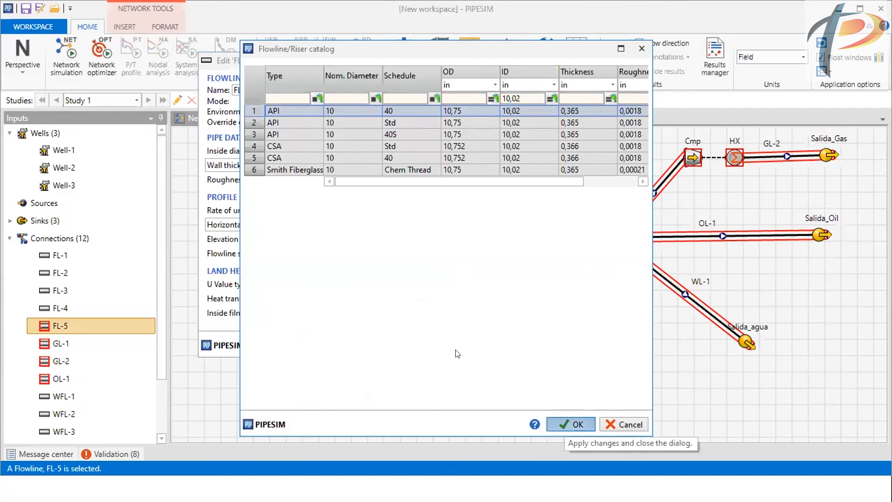
Set FL-5's rate of undulations to 0 and close the flowline editor
double_click(342, 210)
text(0)
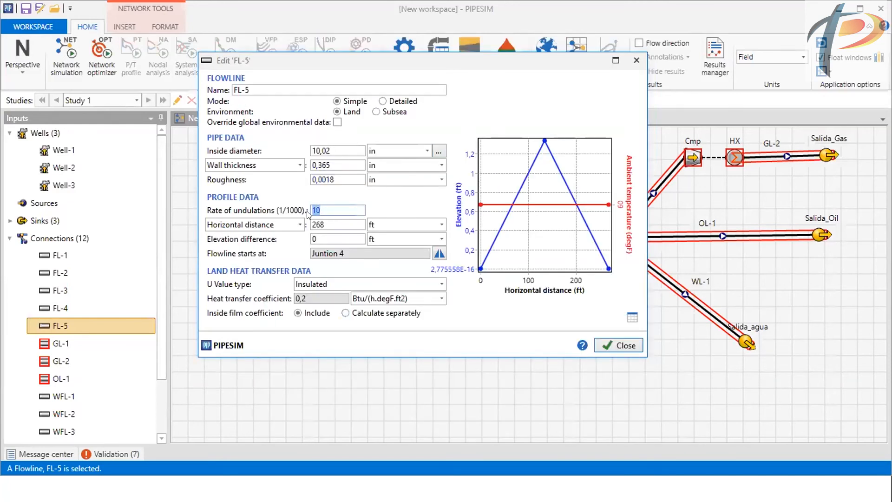
click(326, 225)
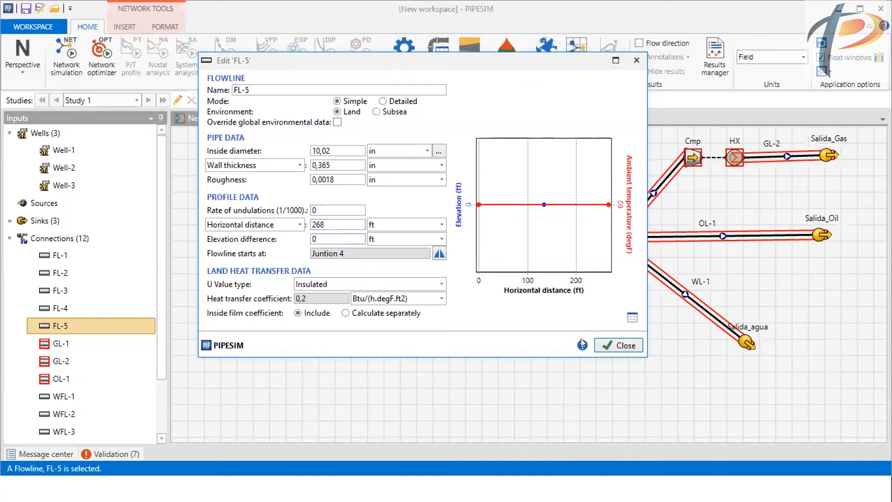
click(612, 344)
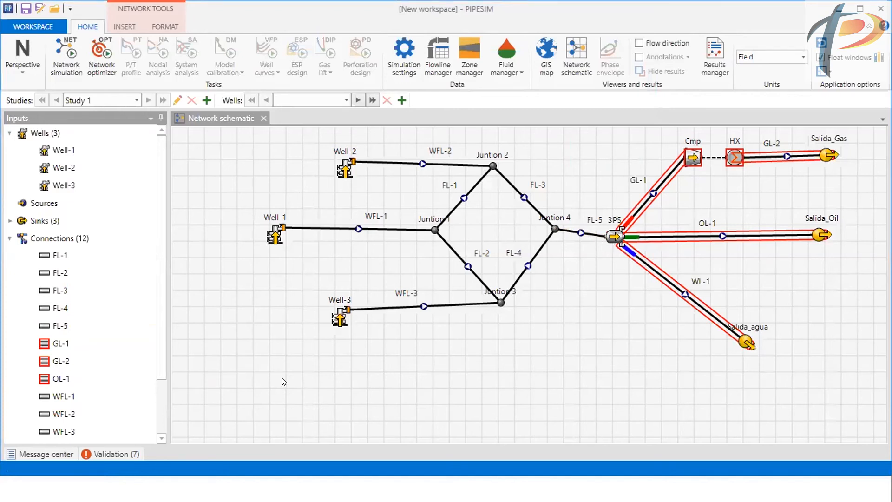
Review the outstanding validation issues and check the remaining flowlines' specifications in the reference slide's table
click(126, 452)
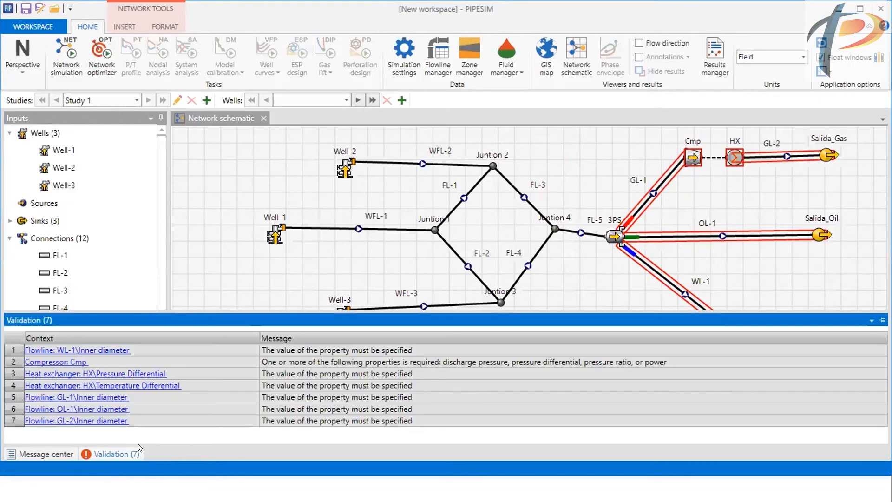
scroll(190, 394, down, 1)
click(317, 277)
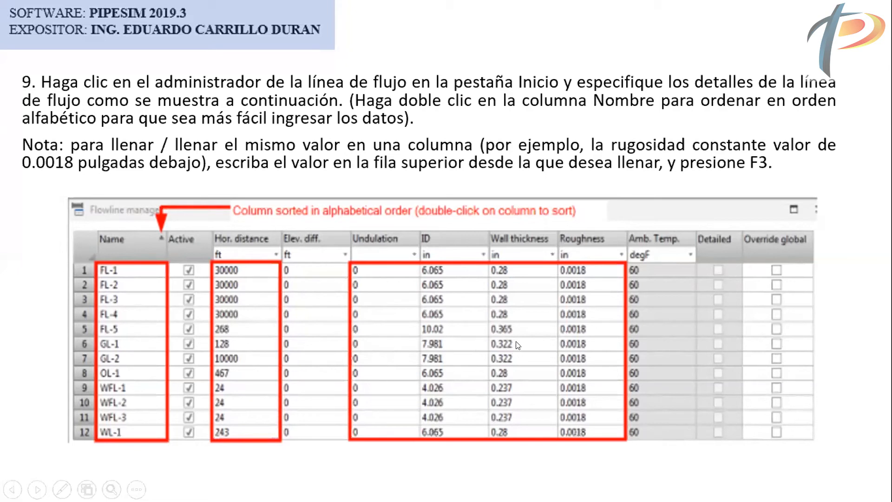
key(alt+Tab)
Assign flowline GL-1 the catalog's API 8 in schedule 40 pipe, filtering by an inside diameter of 7,981 in
double_click(619, 210)
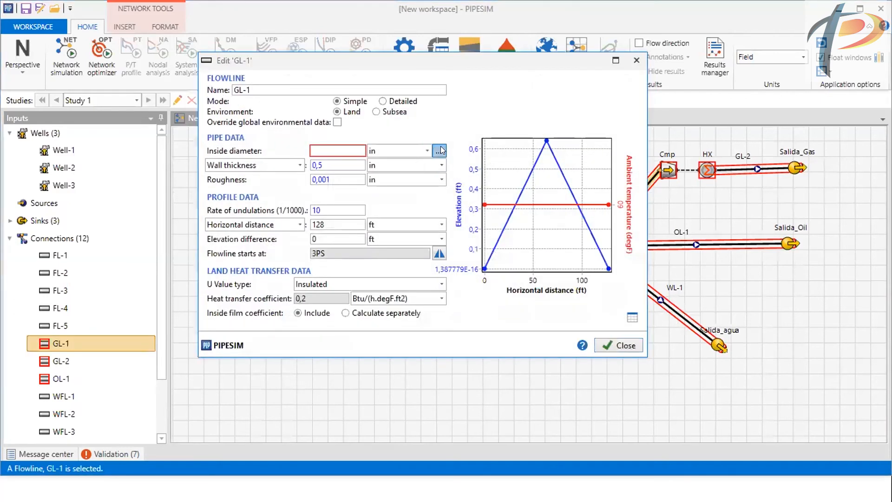
click(438, 151)
click(520, 99)
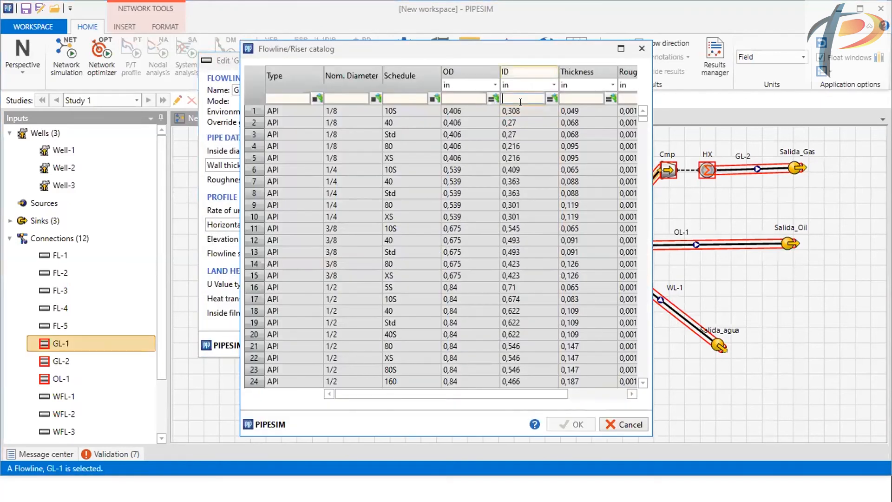
text(7,981)
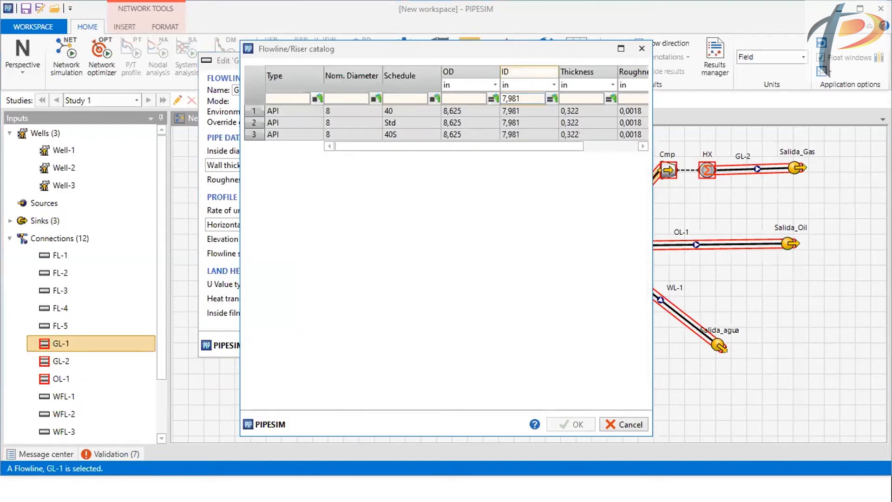
click(561, 113)
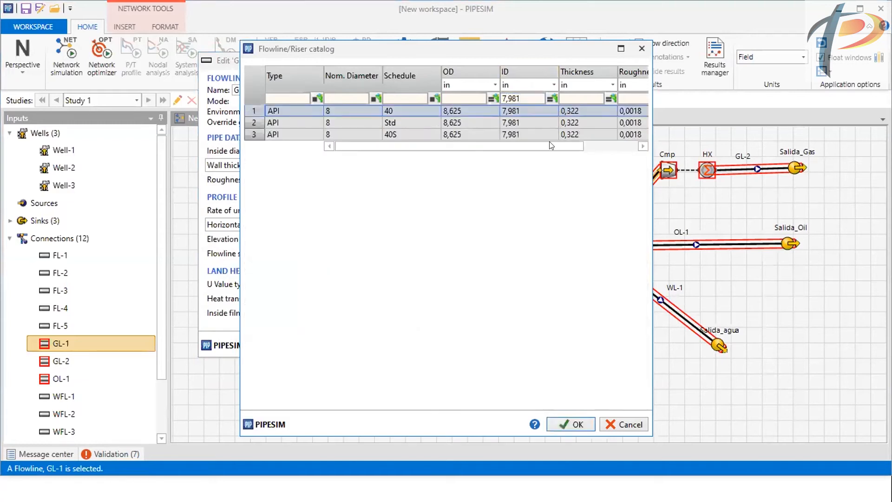
click(569, 423)
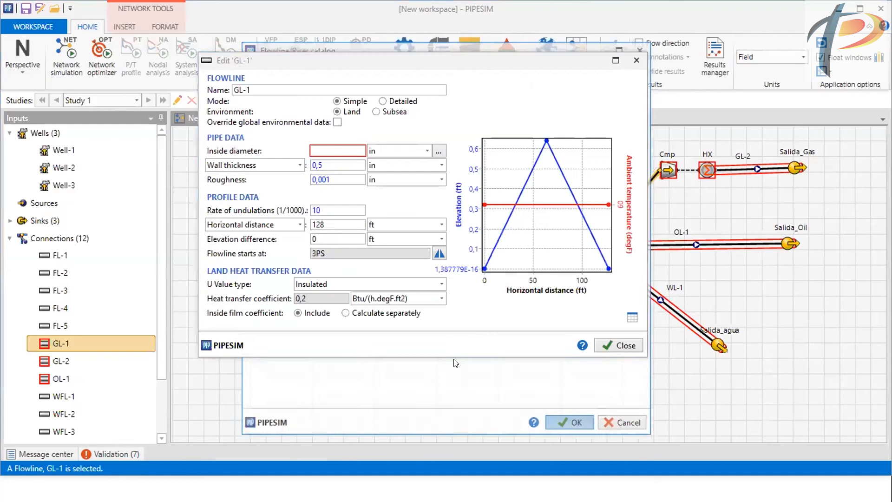
Set GL-1's rate of undulations to 0
double_click(334, 209)
text(0)
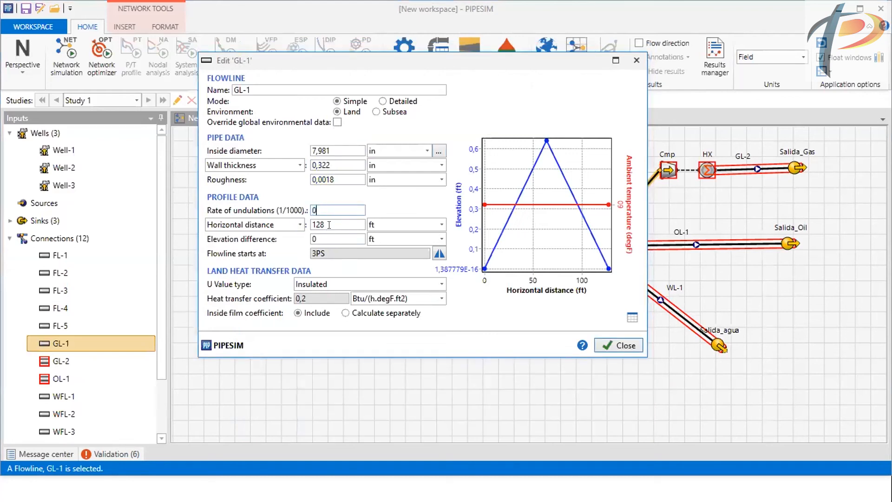